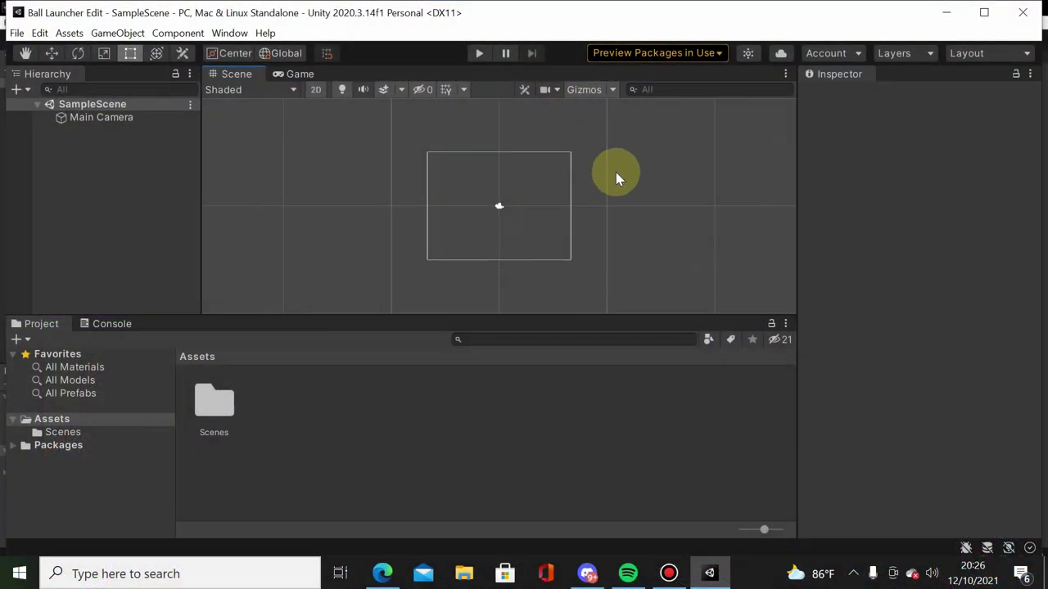
Maximize the Unity editor and show the Window > General list of editor windows
left_click(984, 12)
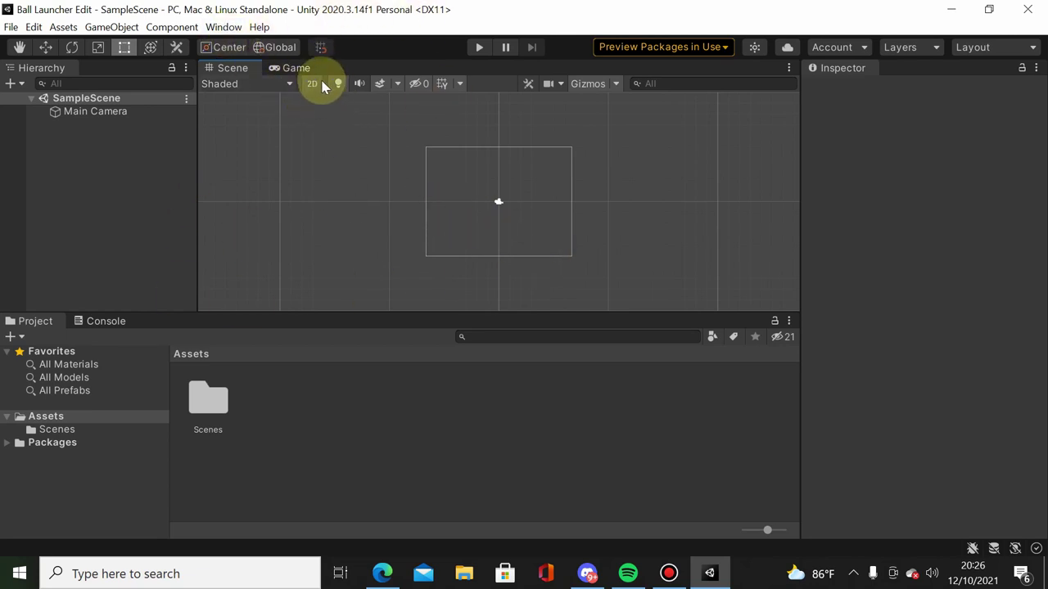
left_click(224, 28)
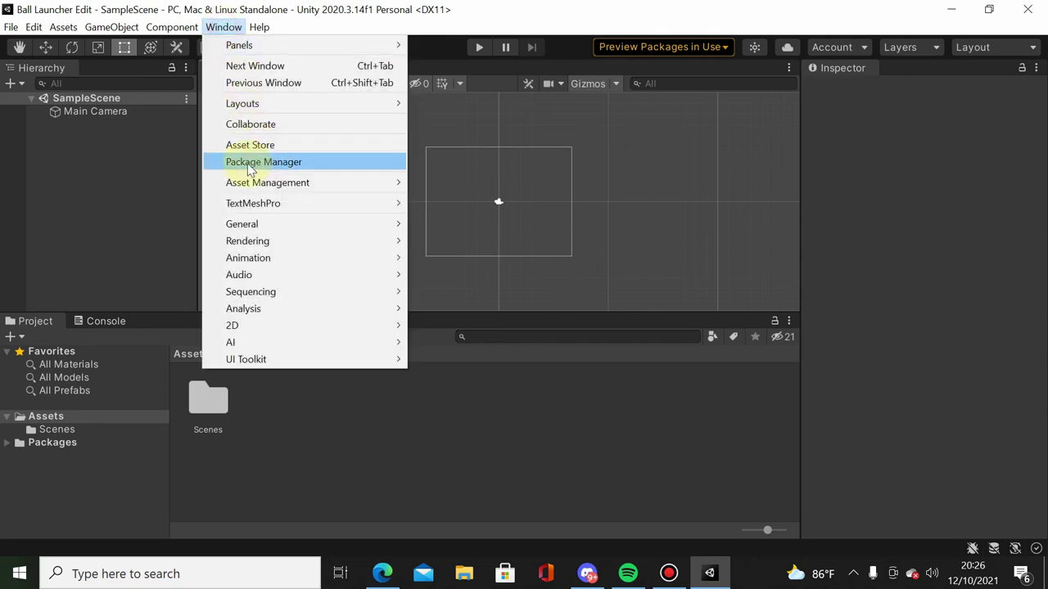
Open the Device Simulator as a landscape Apple iPhone 8, docked beside the Scene and Game tabs
mouse_move(369, 225)
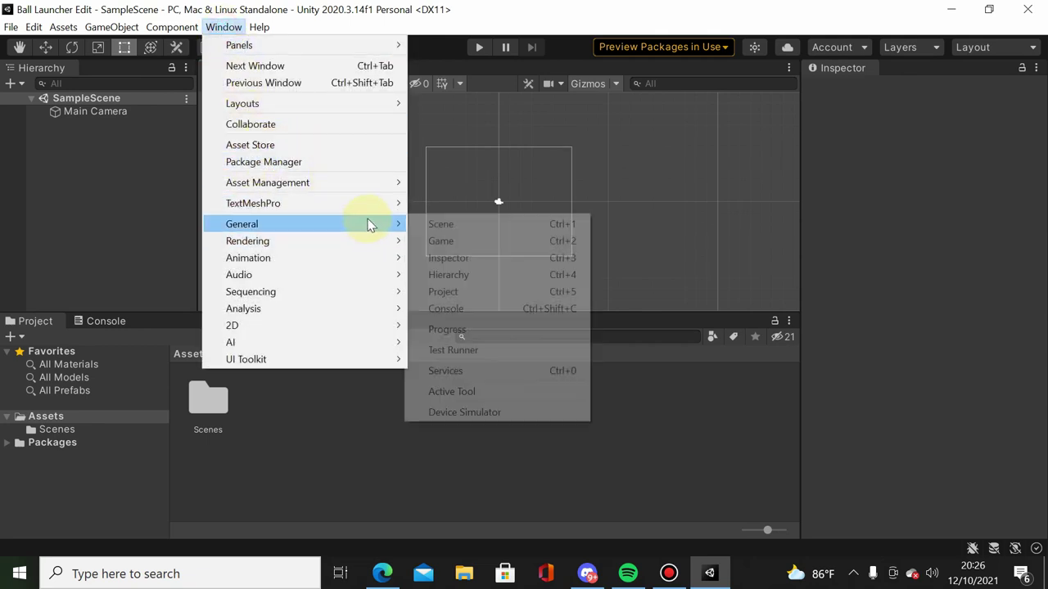
left_click(472, 412)
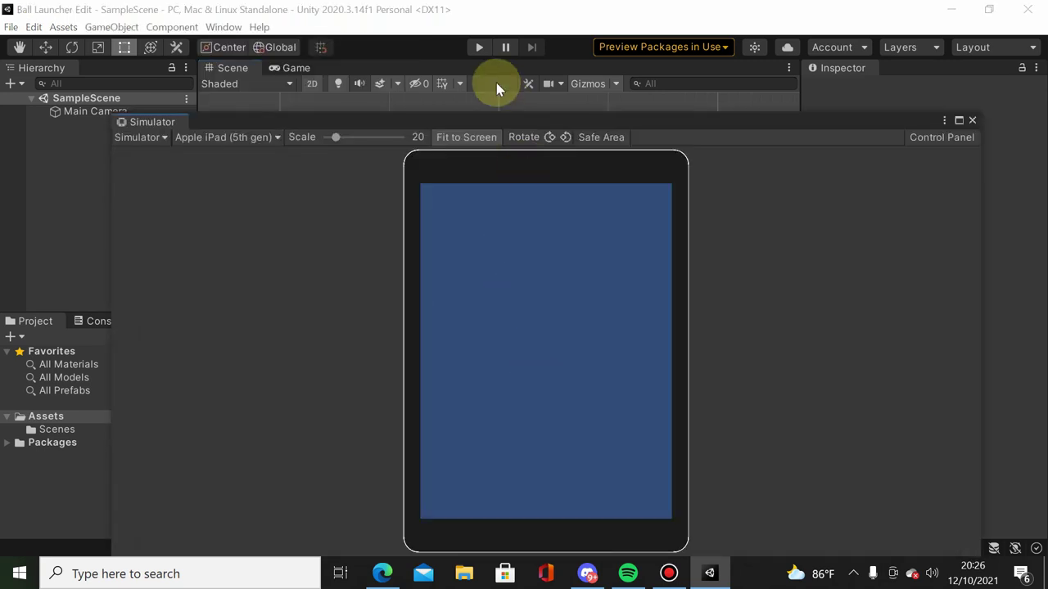
left_click(210, 137)
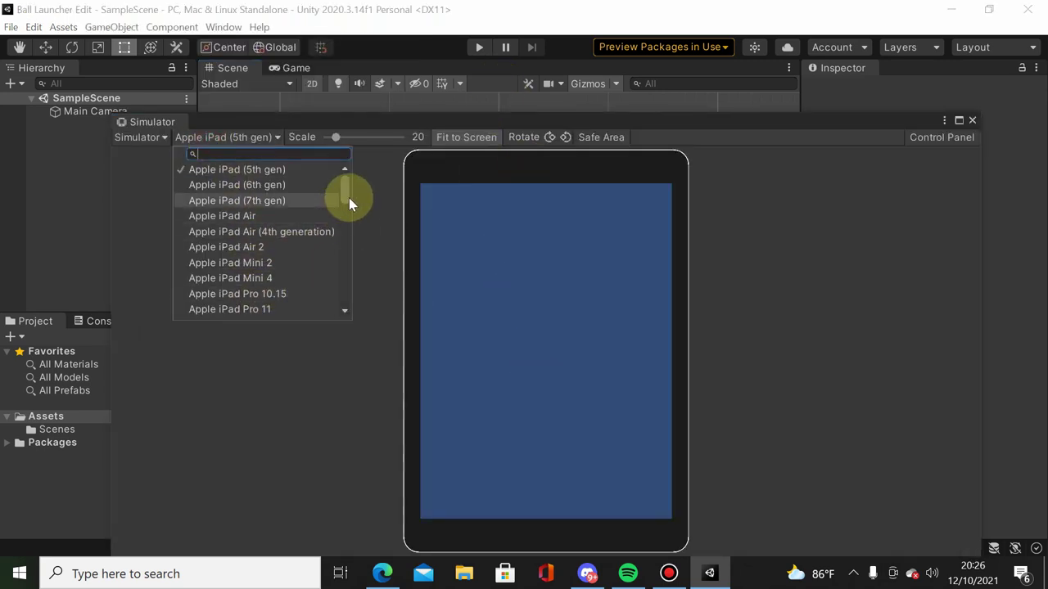
left_click_drag(345, 197, 343, 220)
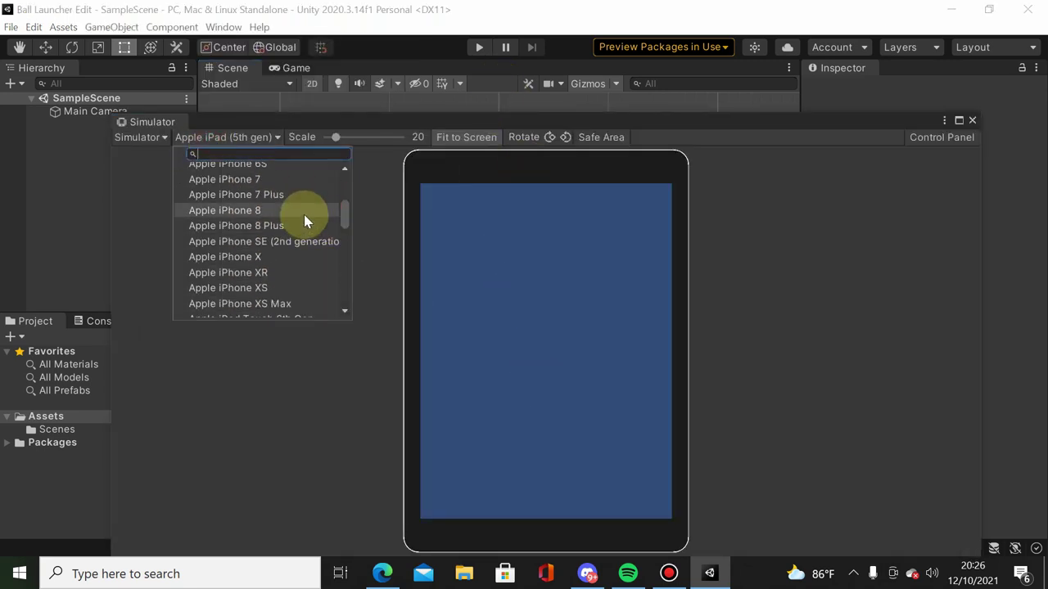
left_click(304, 212)
left_click(527, 137)
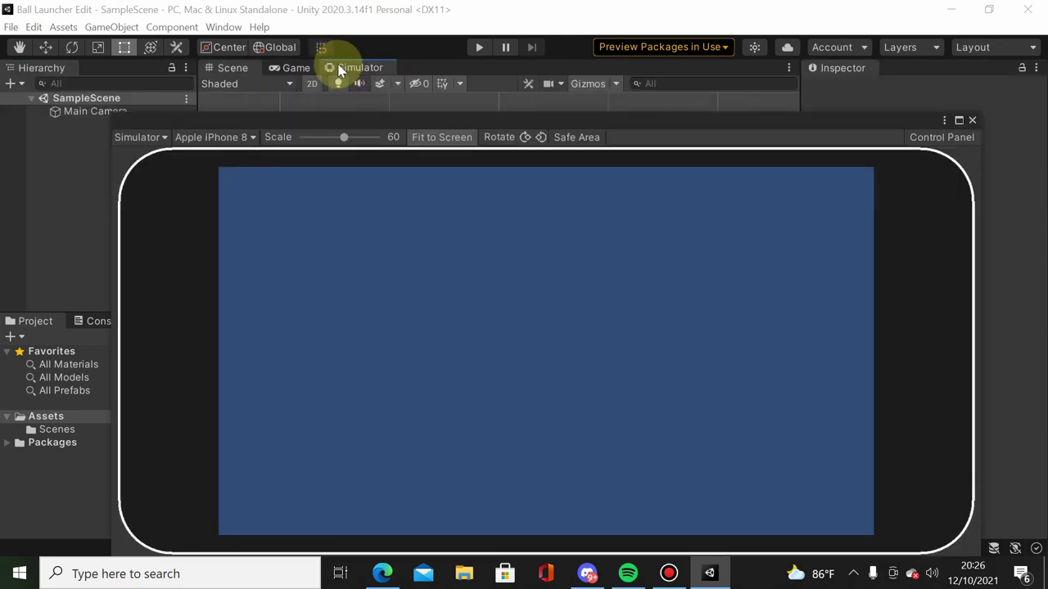
left_click_drag(160, 127, 339, 70)
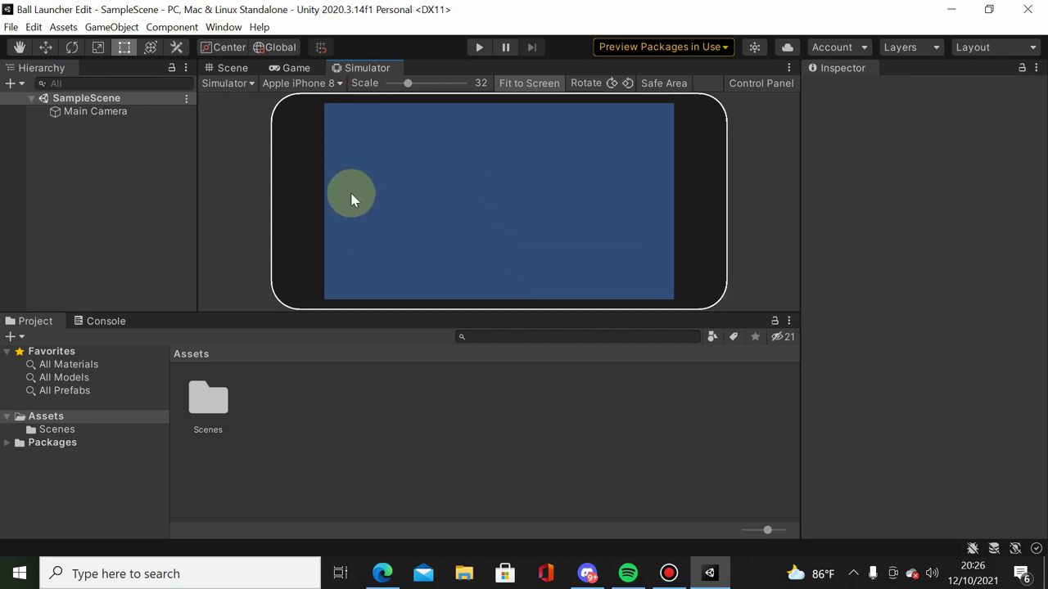
left_click(258, 27)
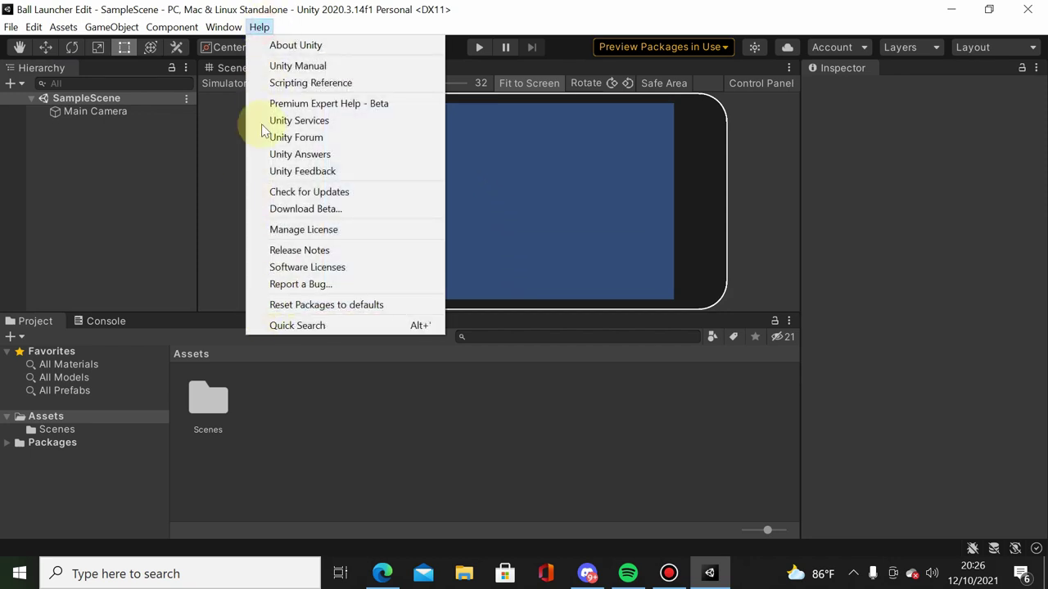
Turn on Simulate Touch Input From Mouse or Pen in the Input Debugger options
left_click(223, 27)
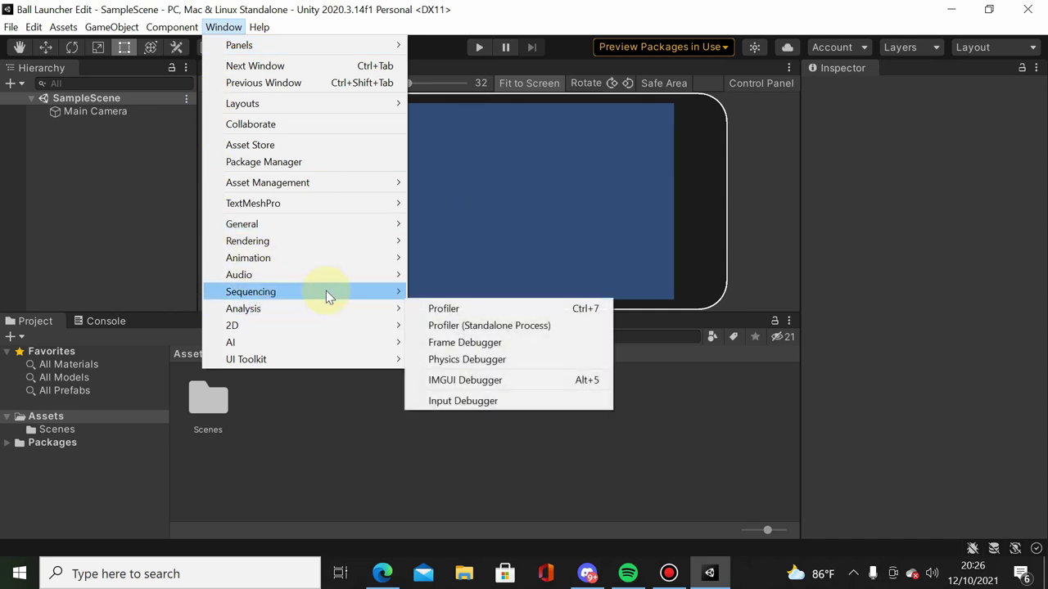
mouse_move(377, 309)
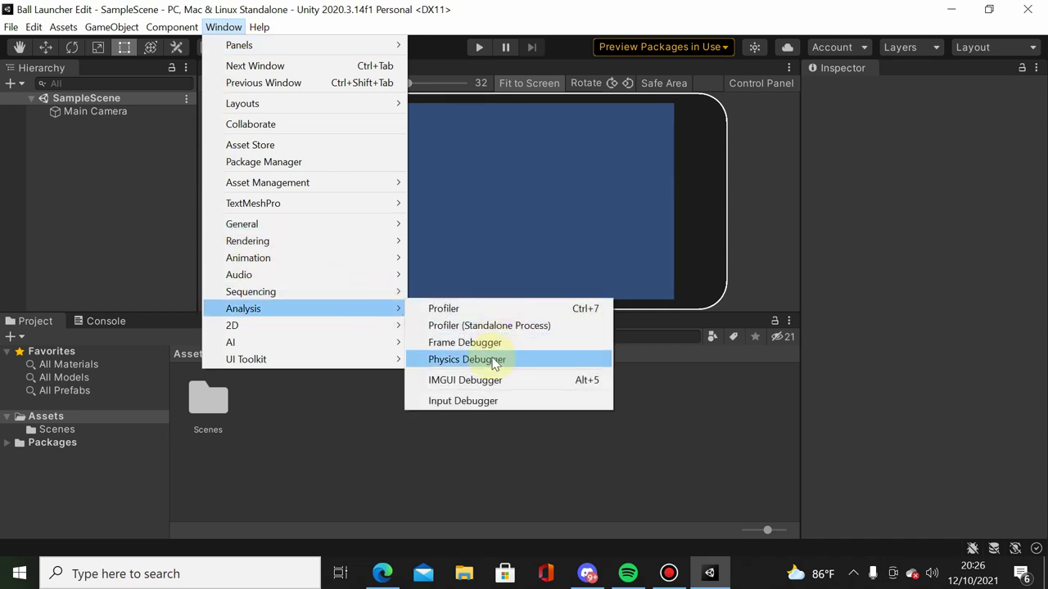
left_click(450, 402)
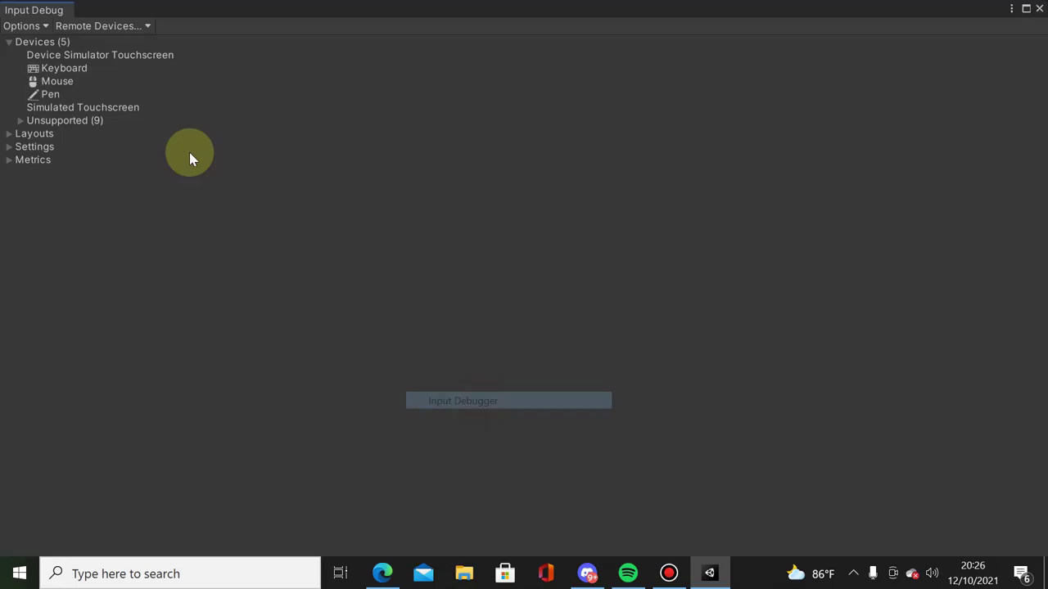
left_click(39, 25)
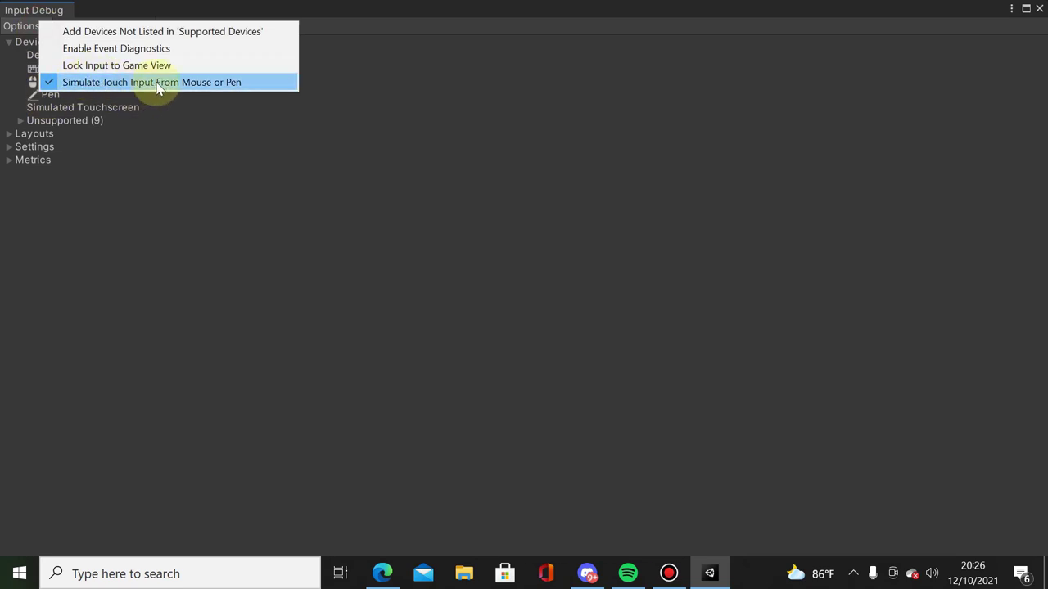
left_click(1040, 11)
left_click(1039, 11)
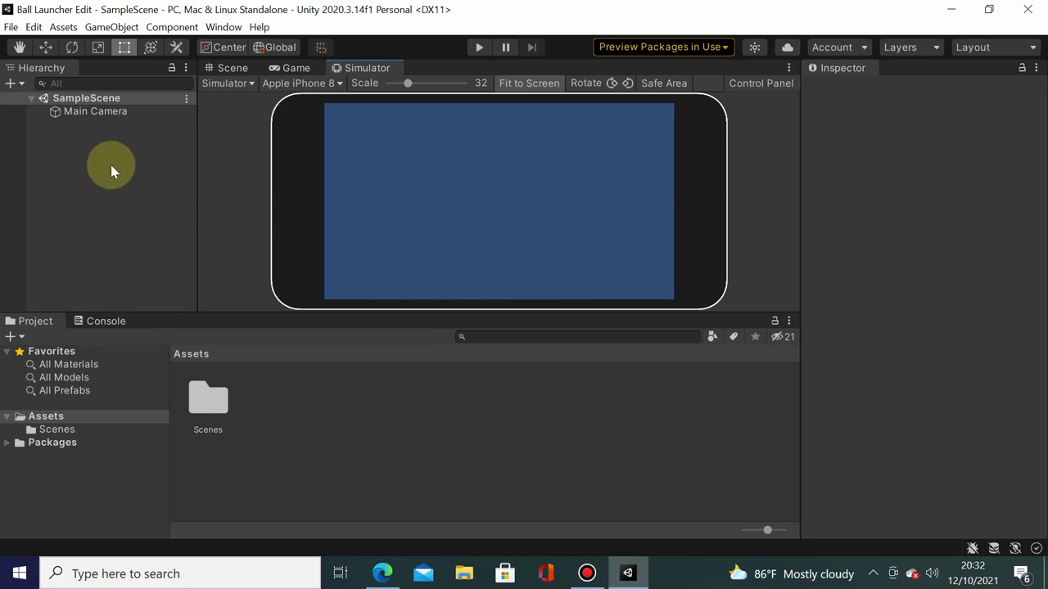
Create a 2D Physics Dynamic Sprite in the Hierarchy and name it Ball
right_click(64, 145)
left_click(63, 133)
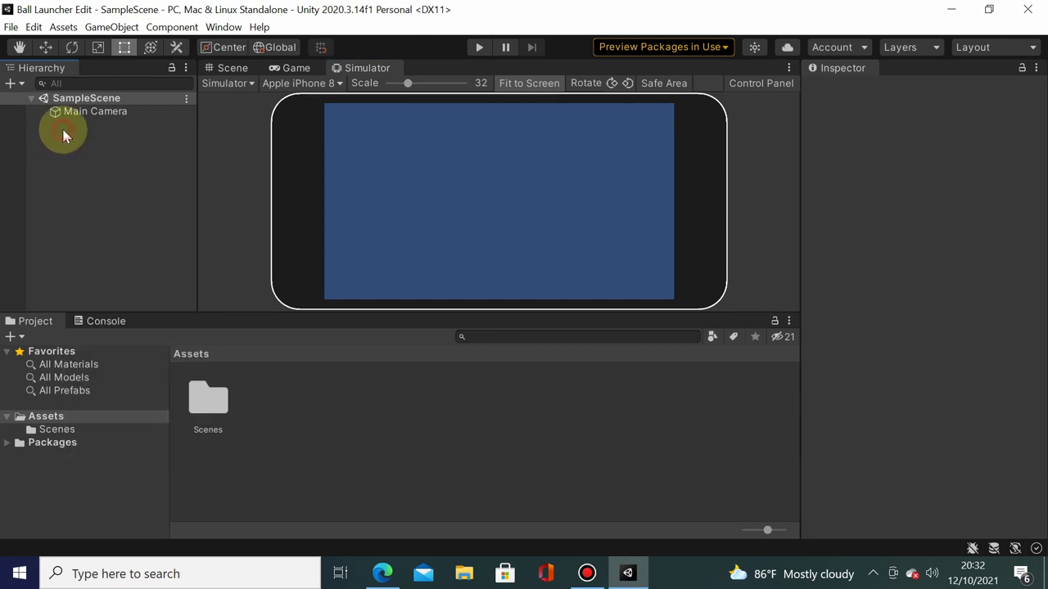
right_click(70, 134)
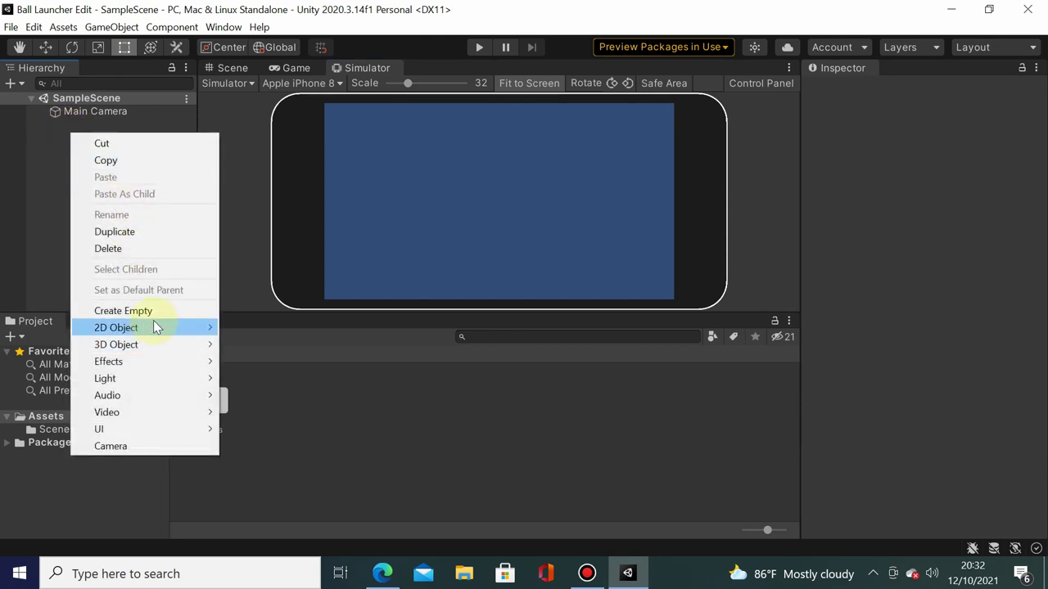
mouse_move(155, 327)
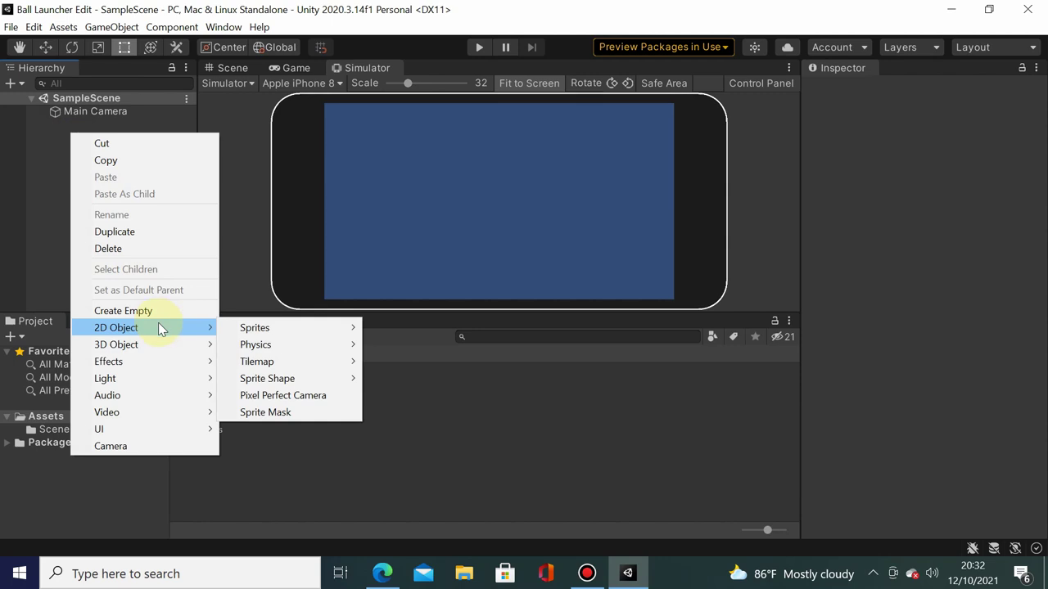
mouse_move(296, 336)
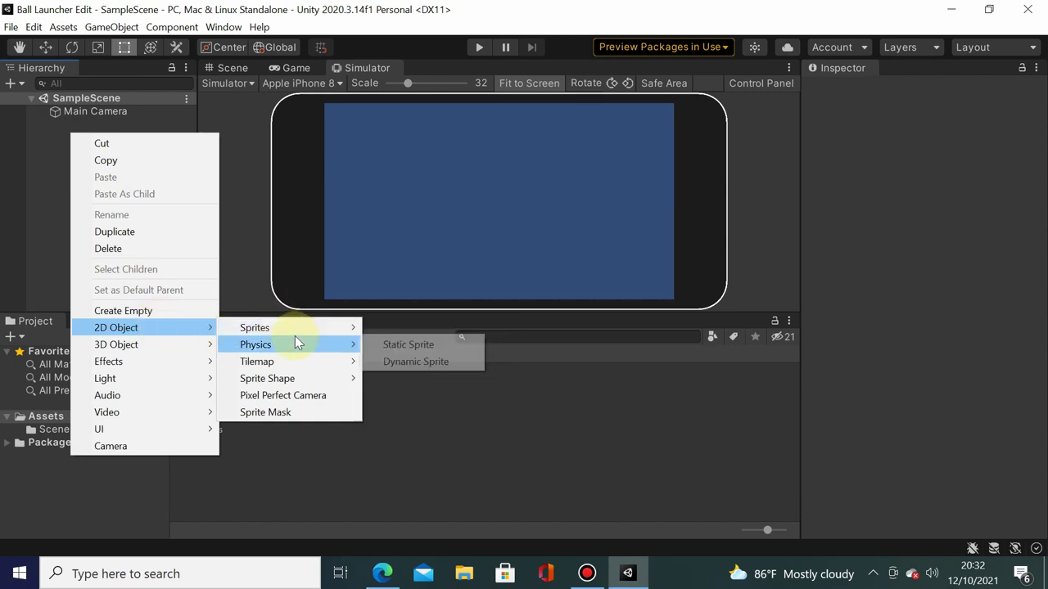
left_click(429, 362)
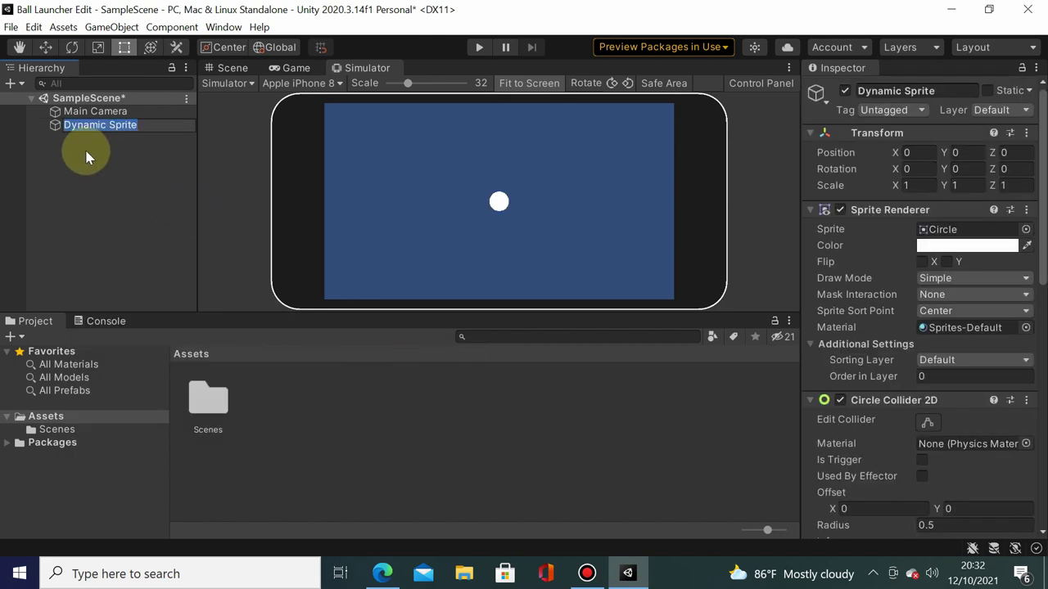
type("Ball")
key("Return")
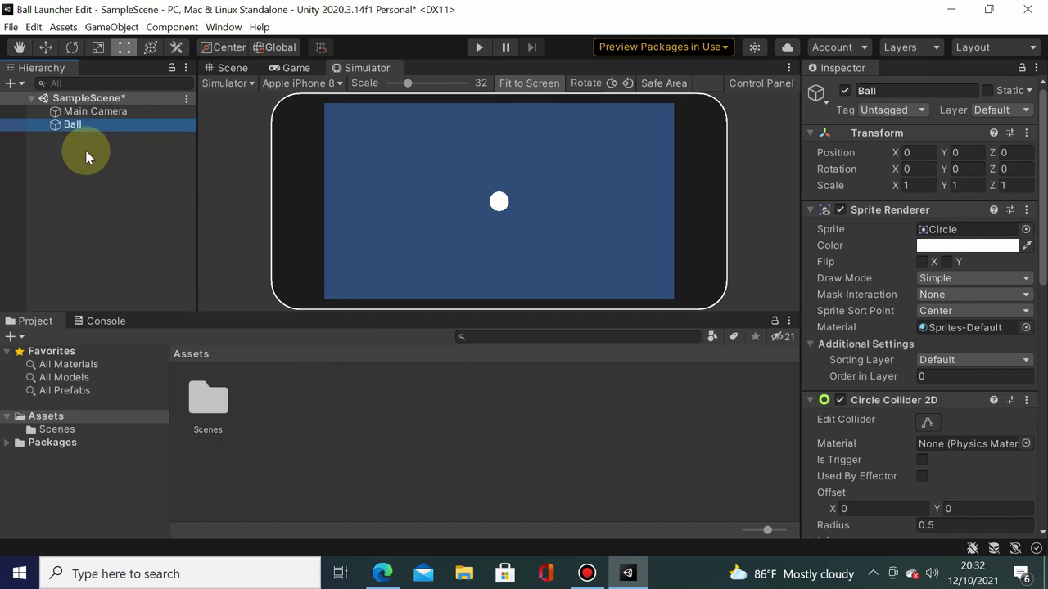
Switch to the Scene view and zoom in on the Ball
left_click(245, 70)
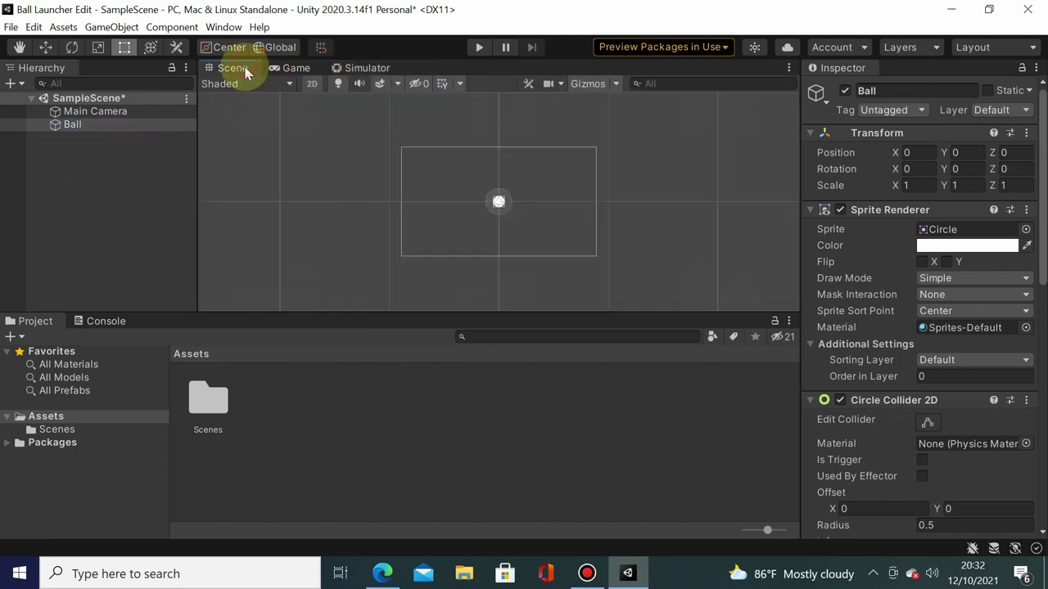
scroll(517, 211, "up", 3)
scroll(540, 192, "up", 3)
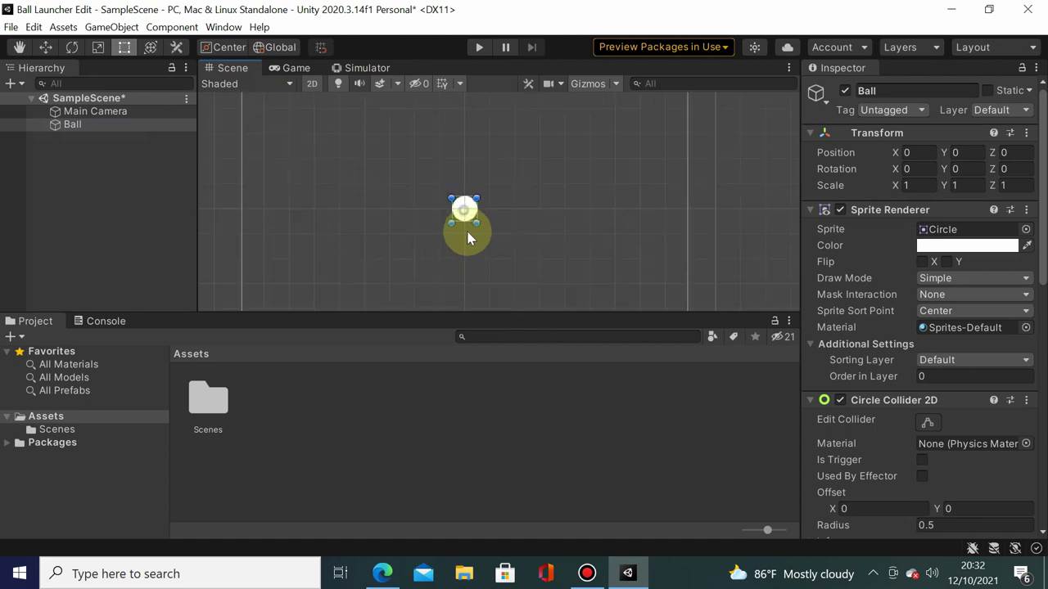
scroll(469, 237, "up", 1)
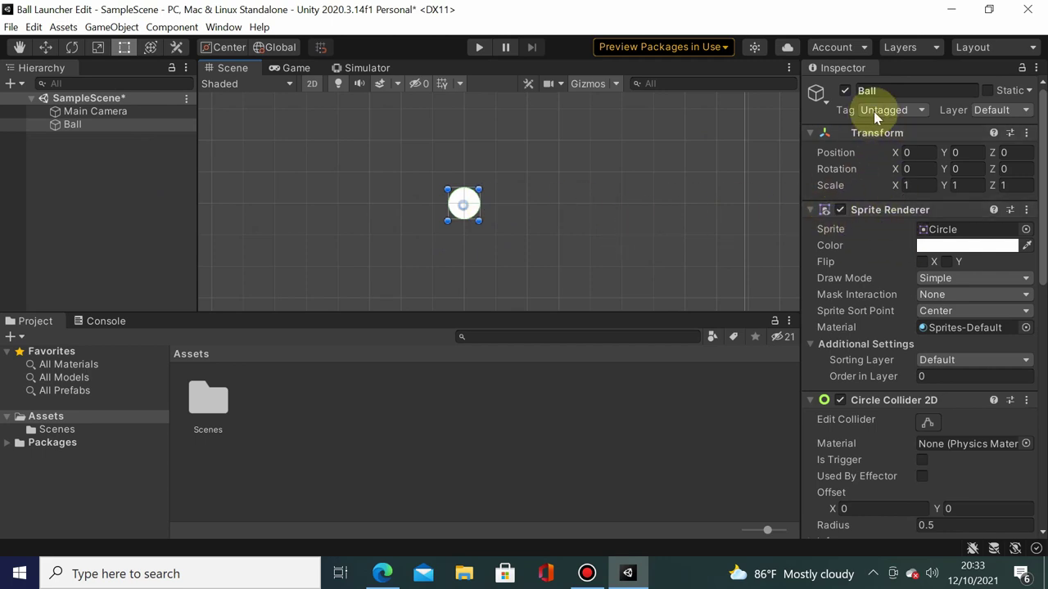
scroll(932, 304, "down", 5)
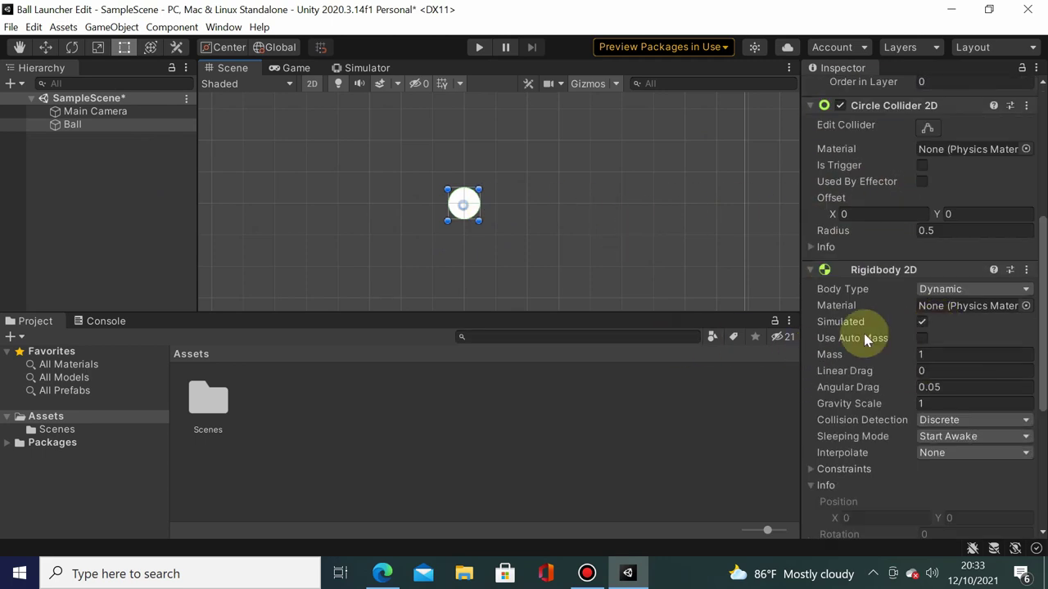
scroll(867, 327, "up", 3)
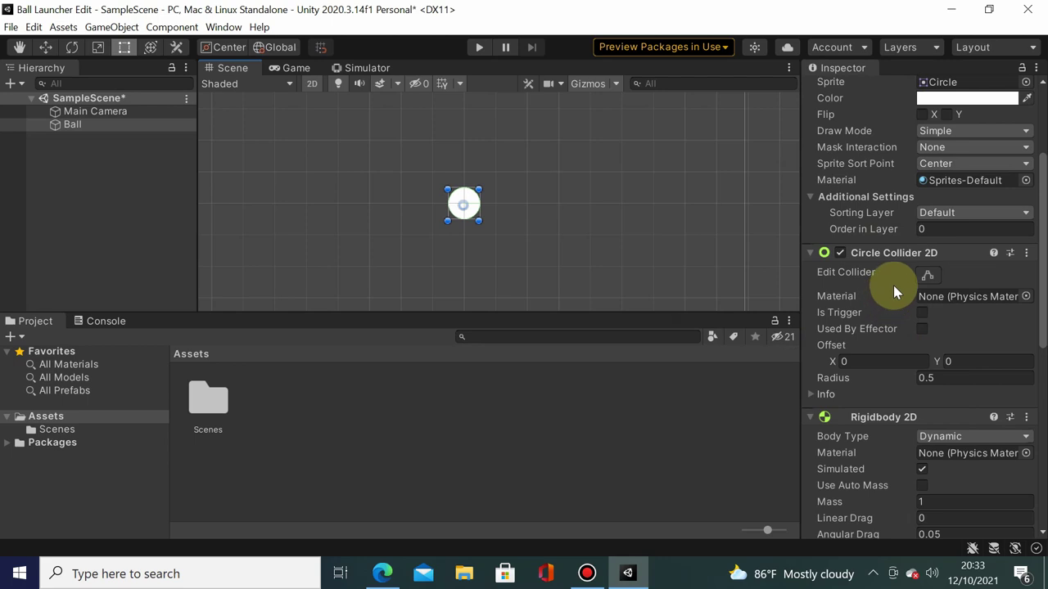
scroll(904, 280, "down", 3)
scroll(900, 281, "up", 3)
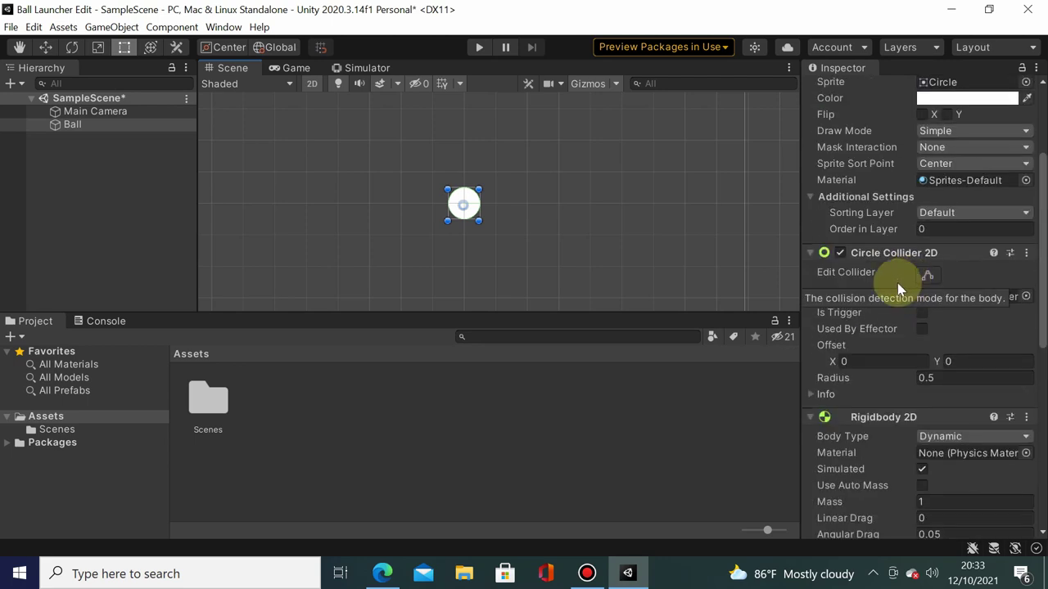
scroll(905, 286, "up", 3)
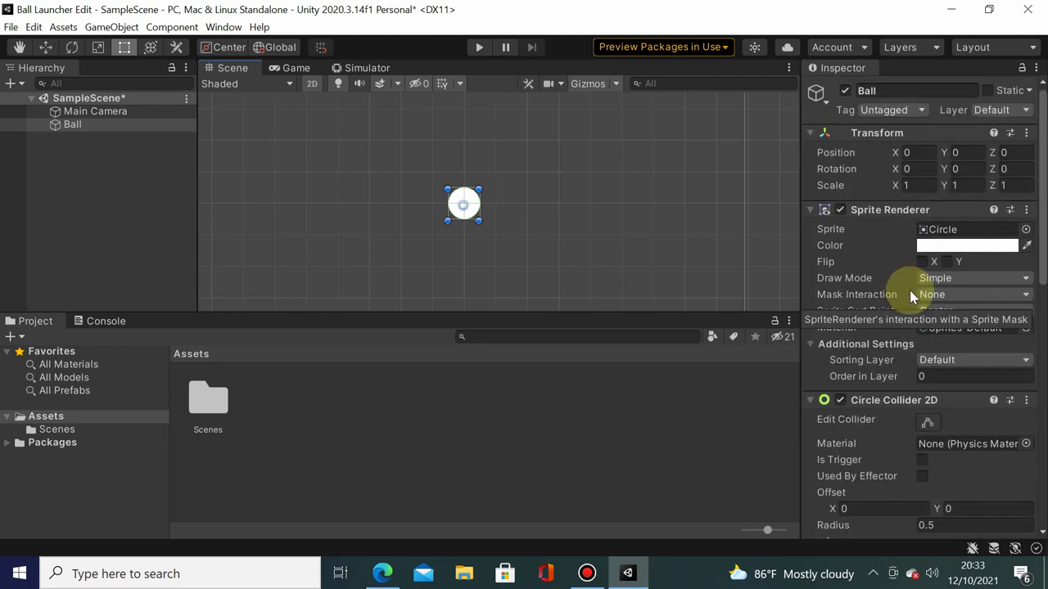
scroll(904, 297, "down", 3)
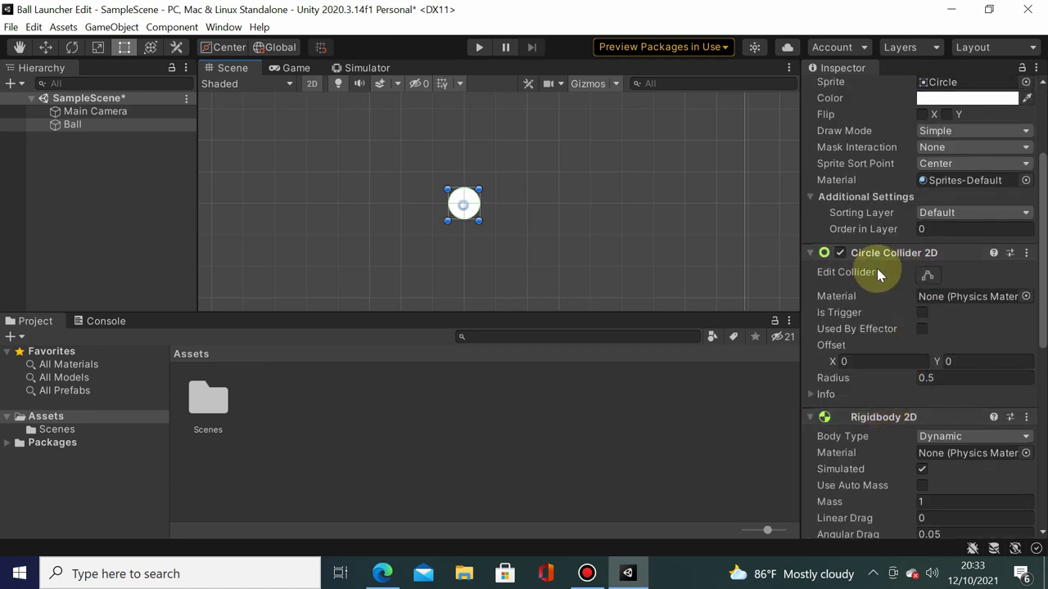
Toggle collider editing and review the Circle Collider 2D (radius 0.5) and Dynamic Rigidbody 2D settings
left_click(928, 274)
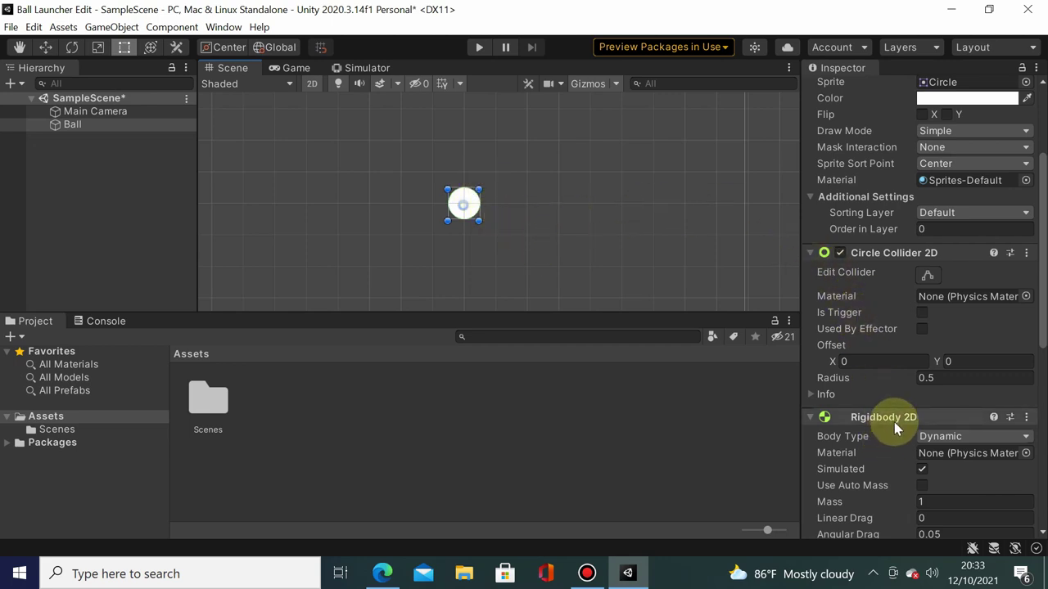
scroll(880, 418, "down", 3)
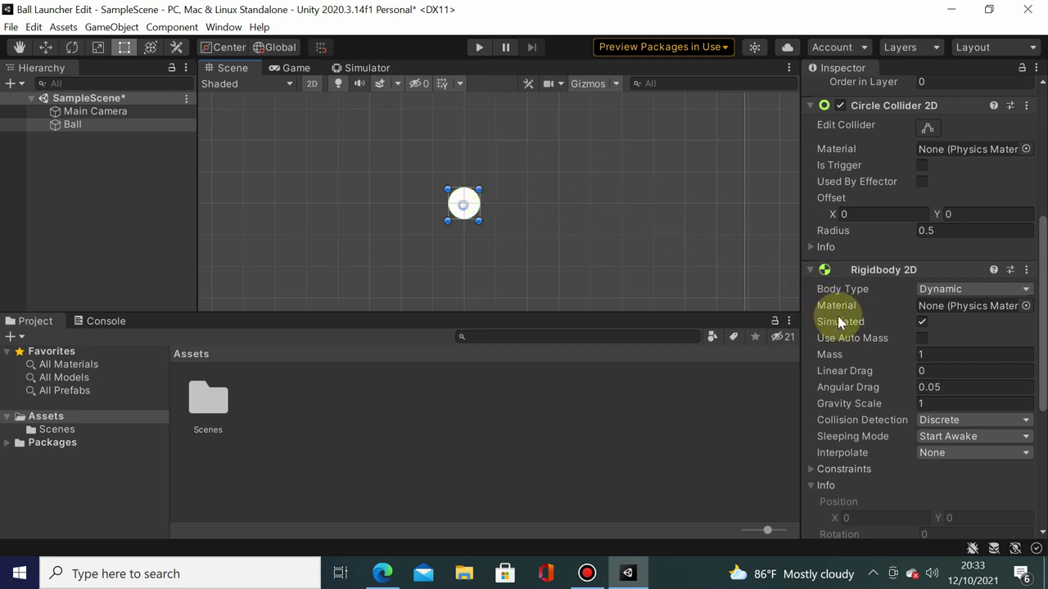
mouse_move(838, 318)
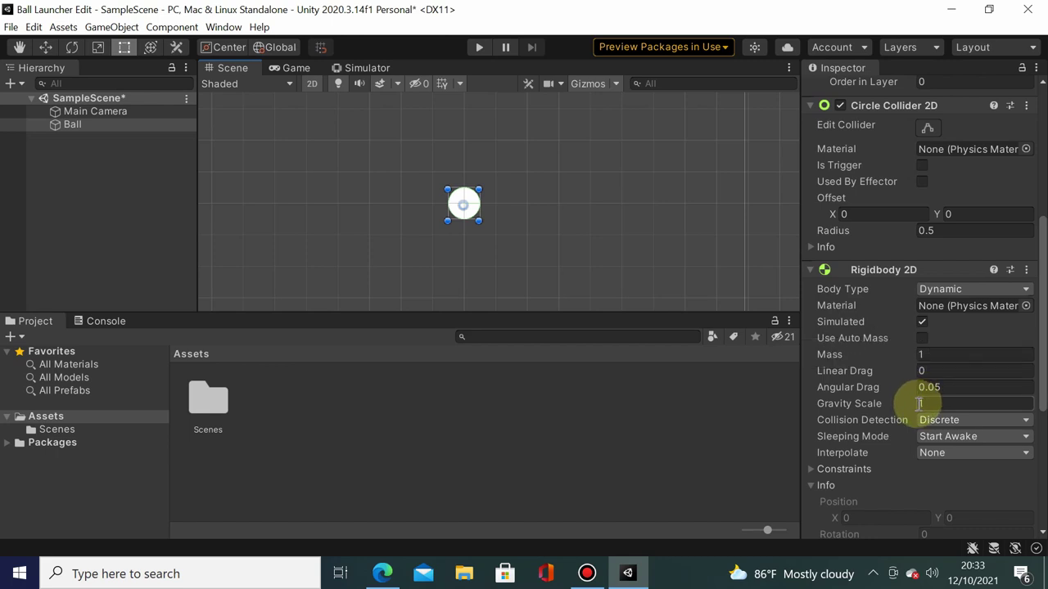
scroll(917, 413, "down", 3)
scroll(925, 401, "up", 8)
scroll(926, 399, "up", 3)
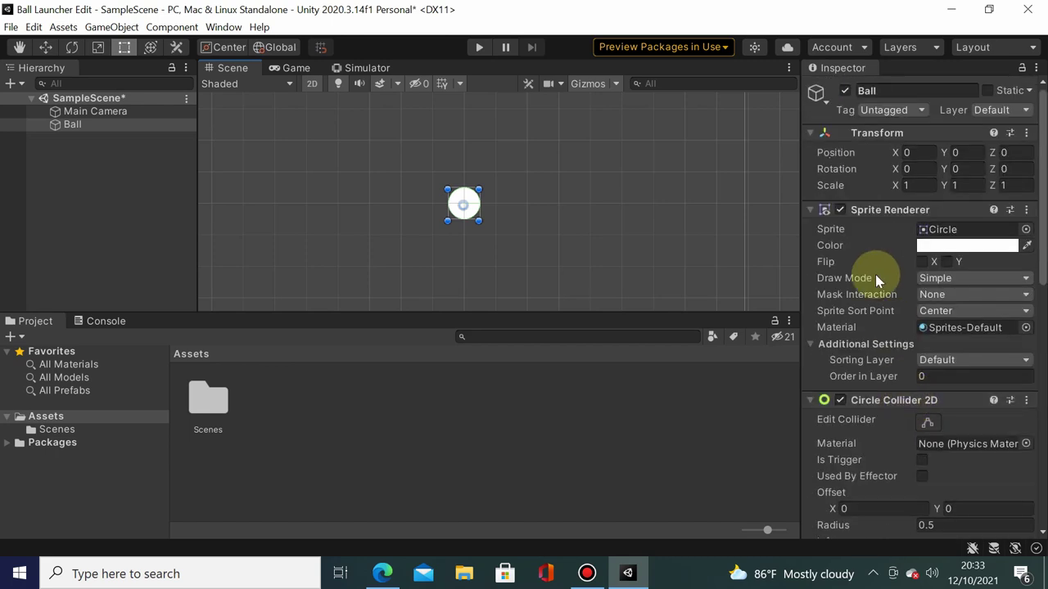
scroll(868, 417, "down", 3)
scroll(873, 402, "up", 3)
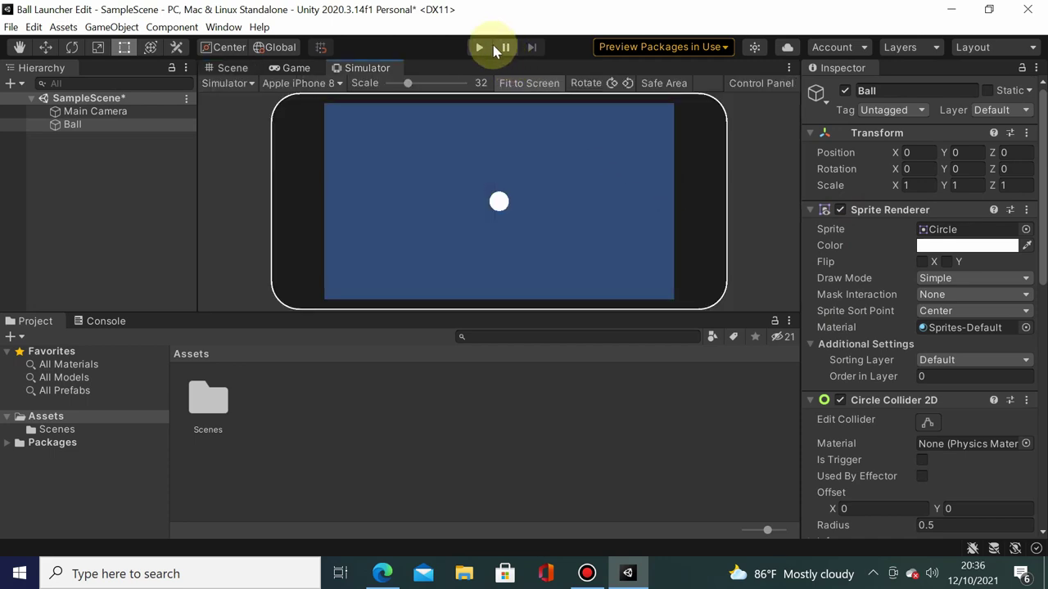
Play-test the scene to watch the Ball fall under gravity, then stop
left_click(480, 47)
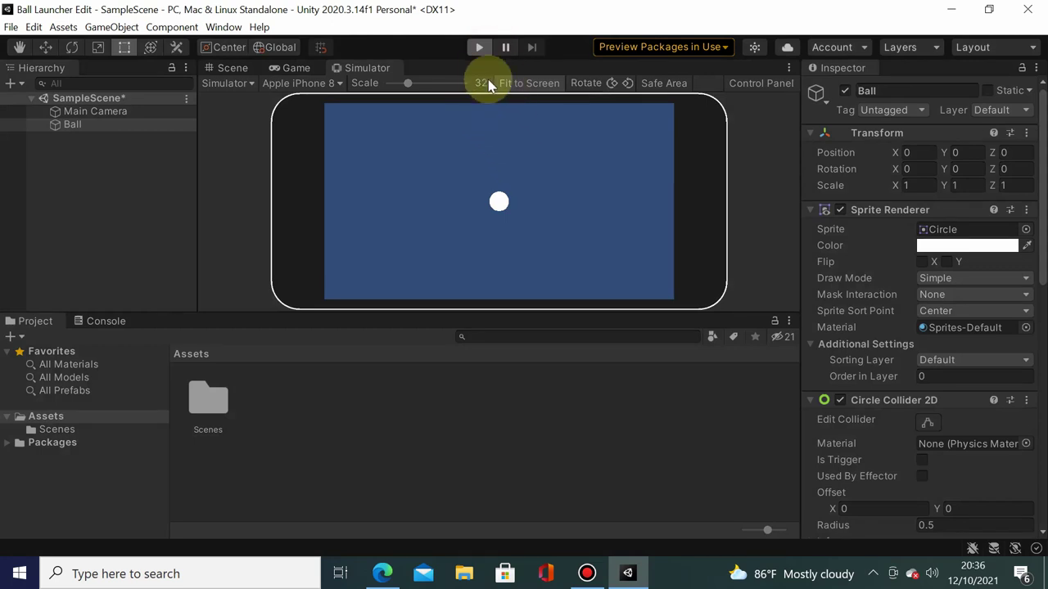
left_click(487, 46)
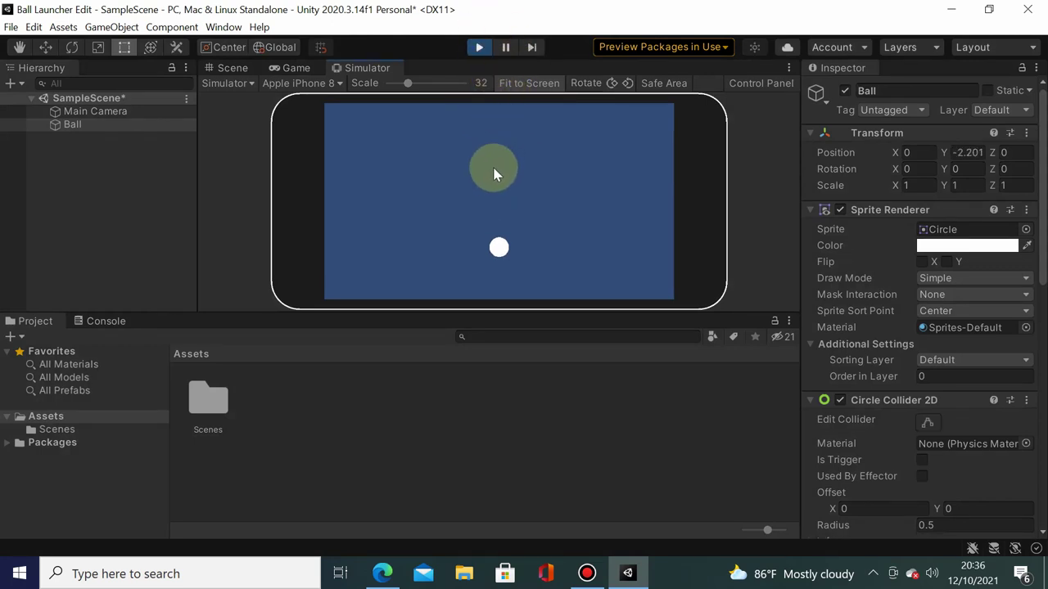
left_click(484, 47)
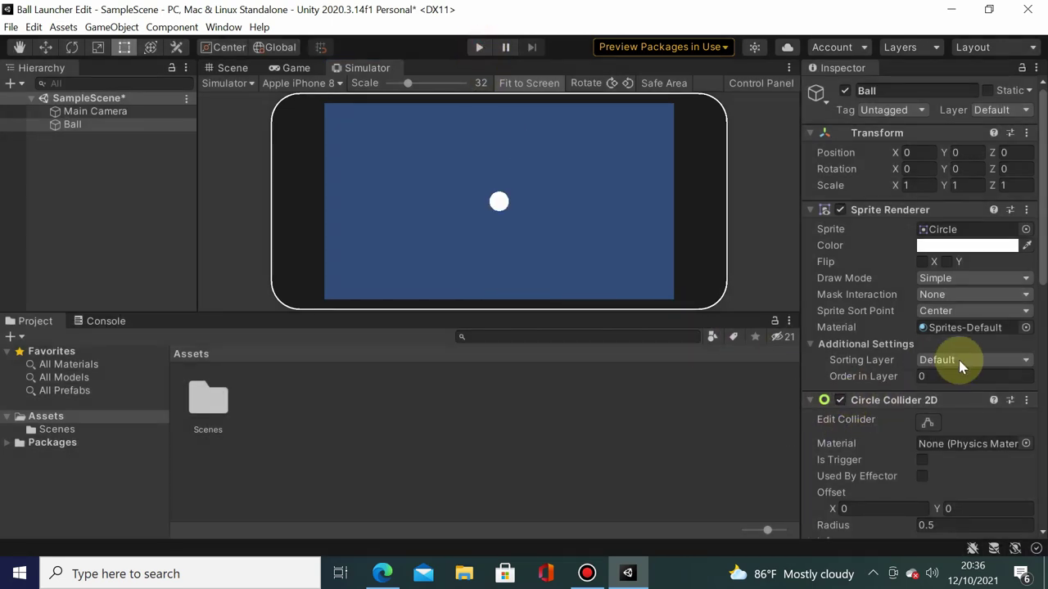
Set the Ball's Sprite Renderer color to pure red (FF0000)
scroll(954, 372, "down", 10)
scroll(948, 384, "up", 10)
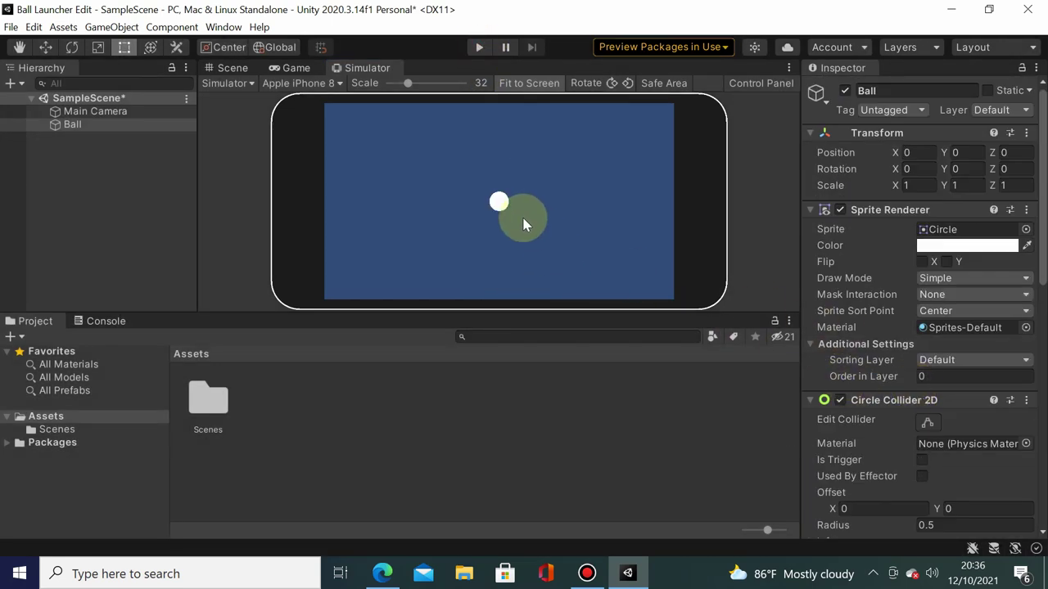
left_click(978, 244)
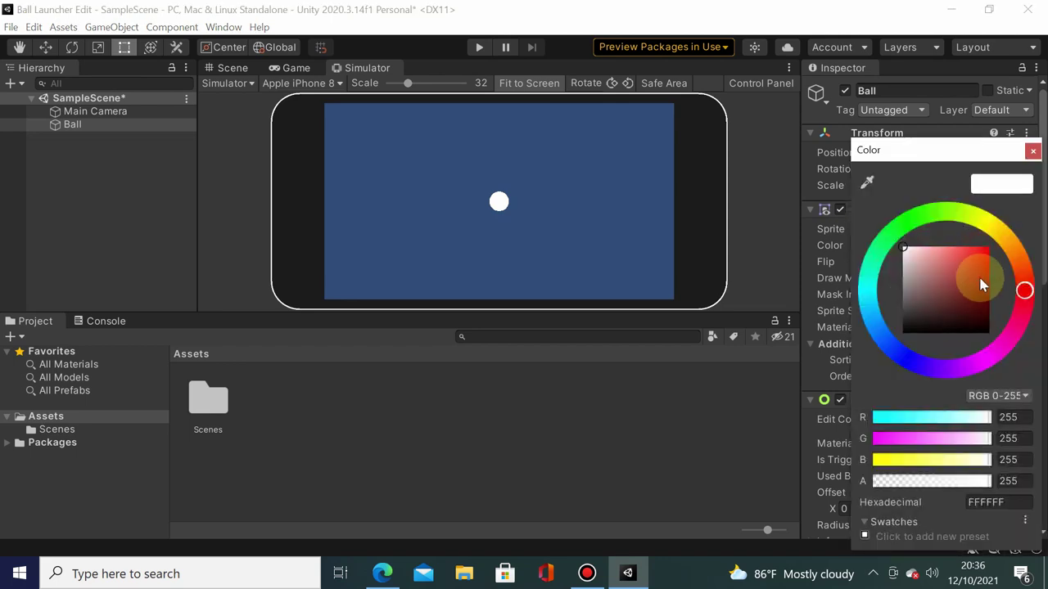
left_click_drag(983, 284, 1003, 239)
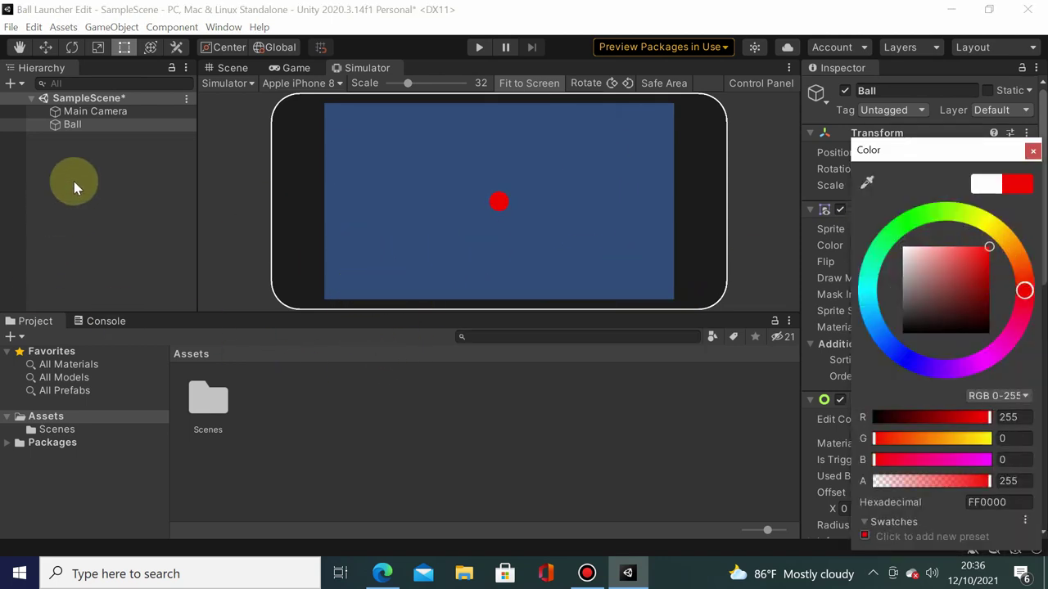
right_click(78, 149)
left_click(75, 148)
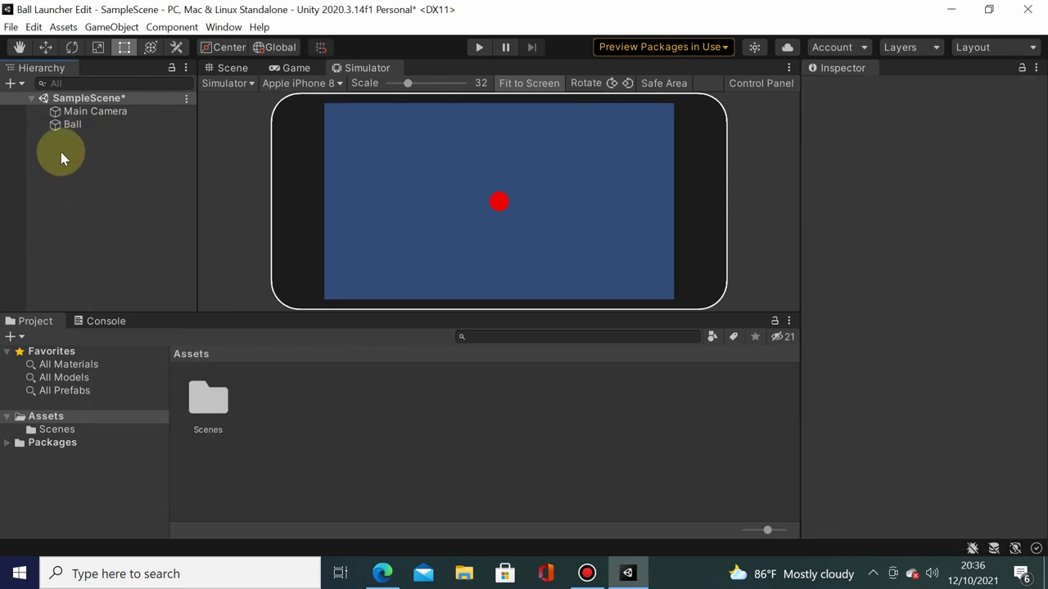
Create a 2D Square sprite and name it Ground
right_click(74, 153)
mouse_move(174, 348)
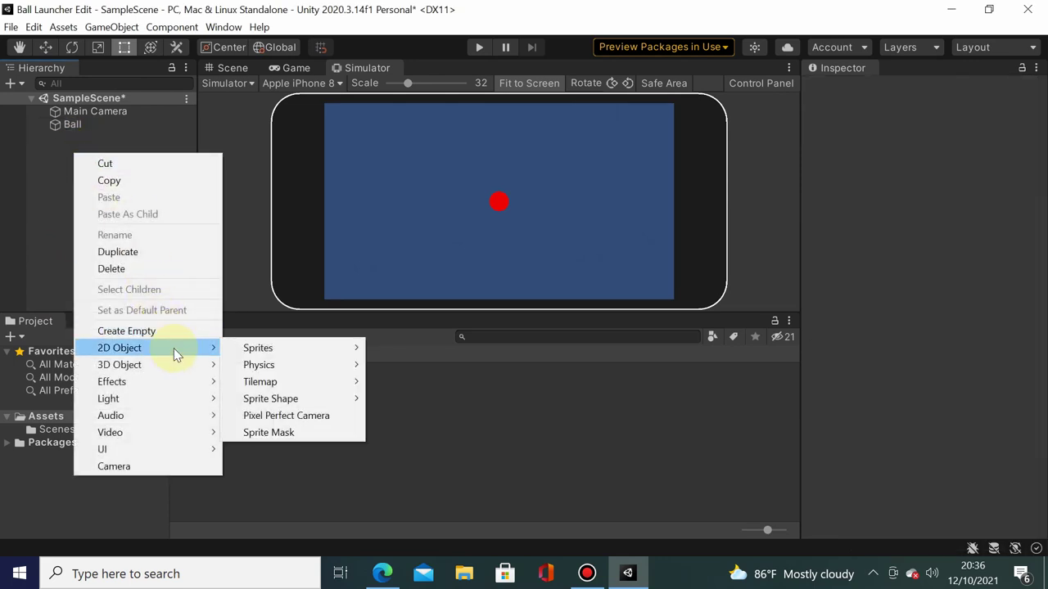
mouse_move(361, 348)
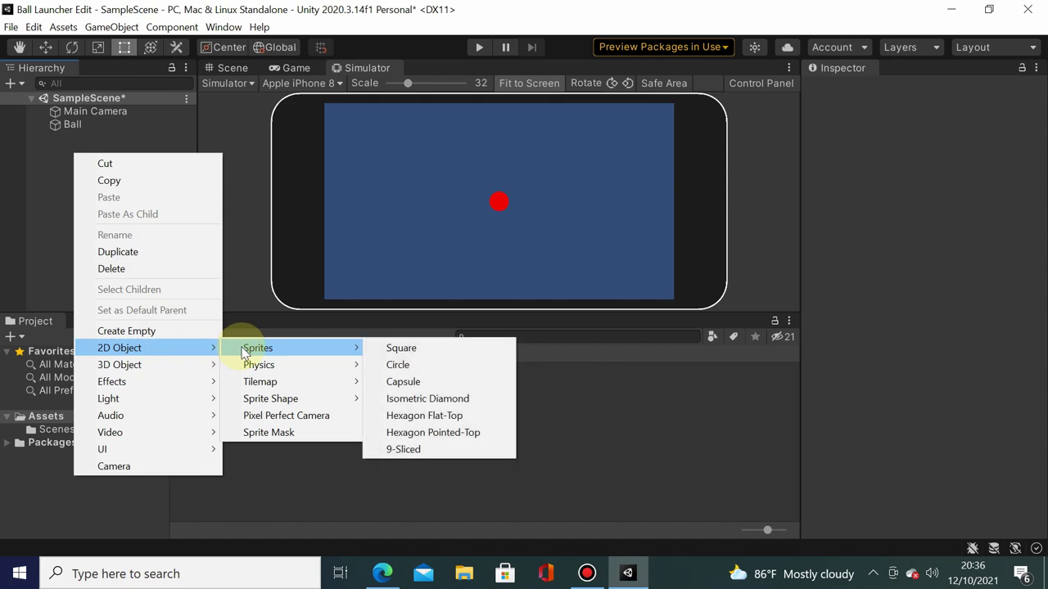
left_click(401, 348)
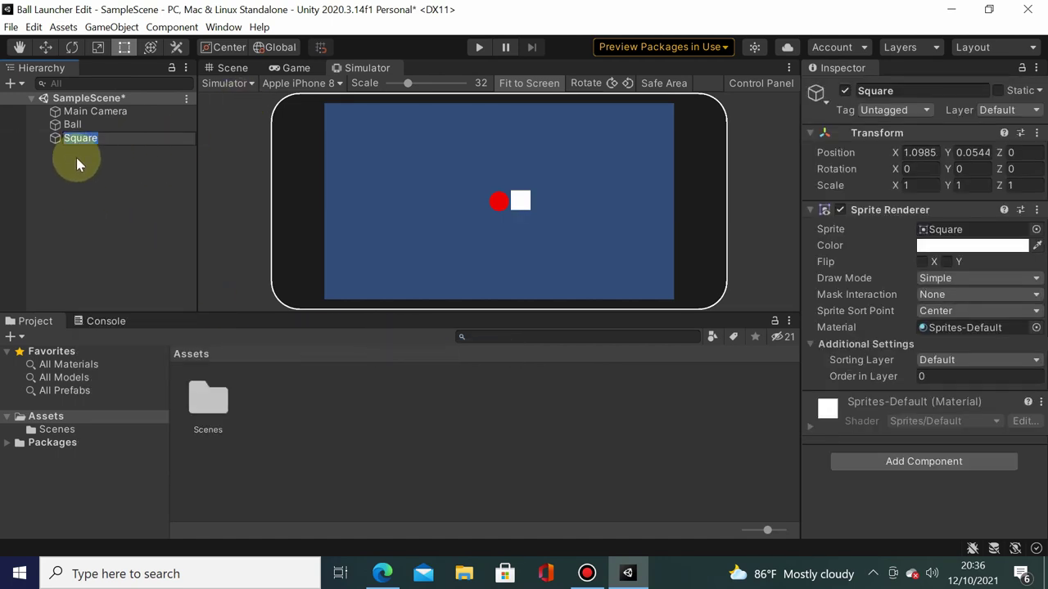
type("Floor")
key("Return")
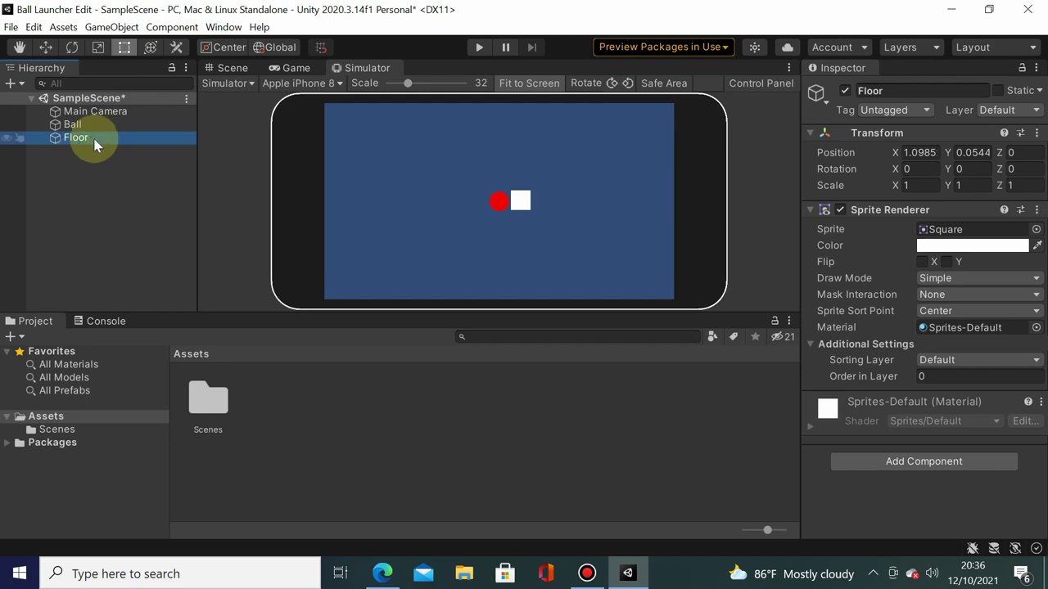
left_click(888, 91)
type("Ground")
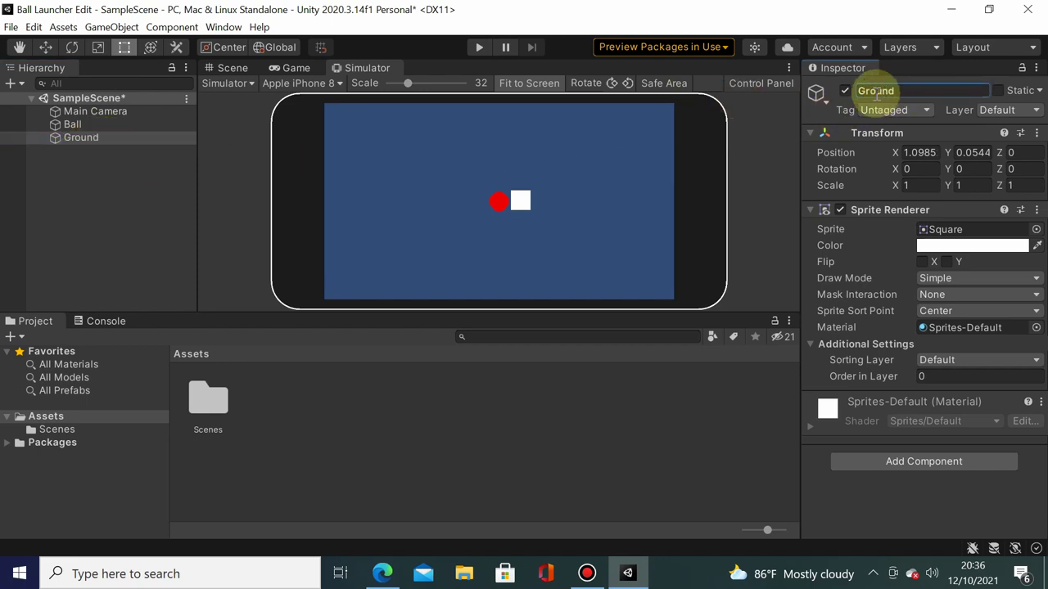
Set Ground's scale to 50 by 20 and its position to X 0, Y about -13.7
left_click(921, 188)
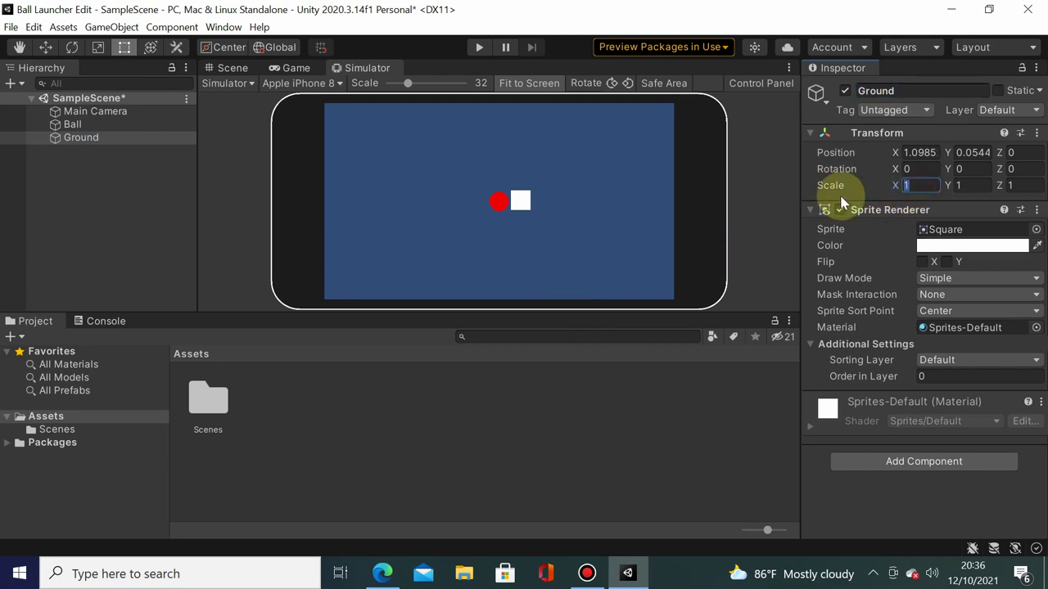
type("50")
key("Tab")
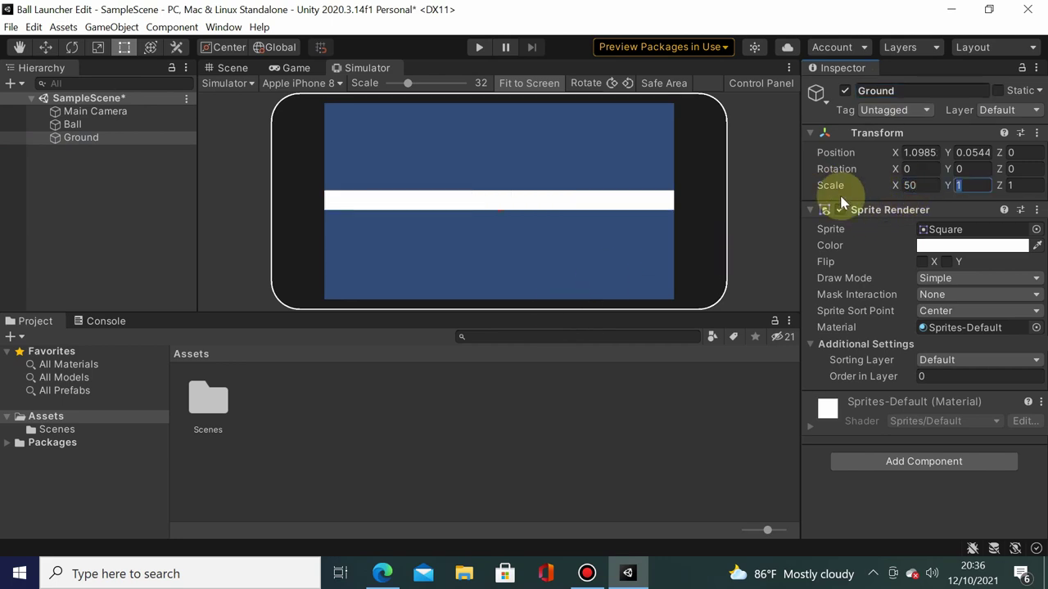
type("20")
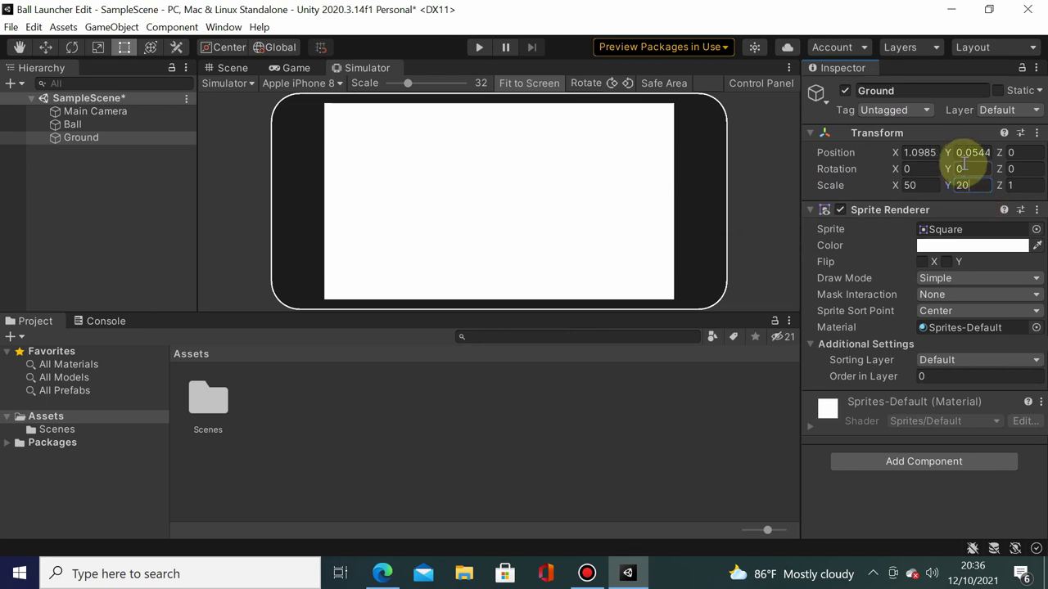
type("0")
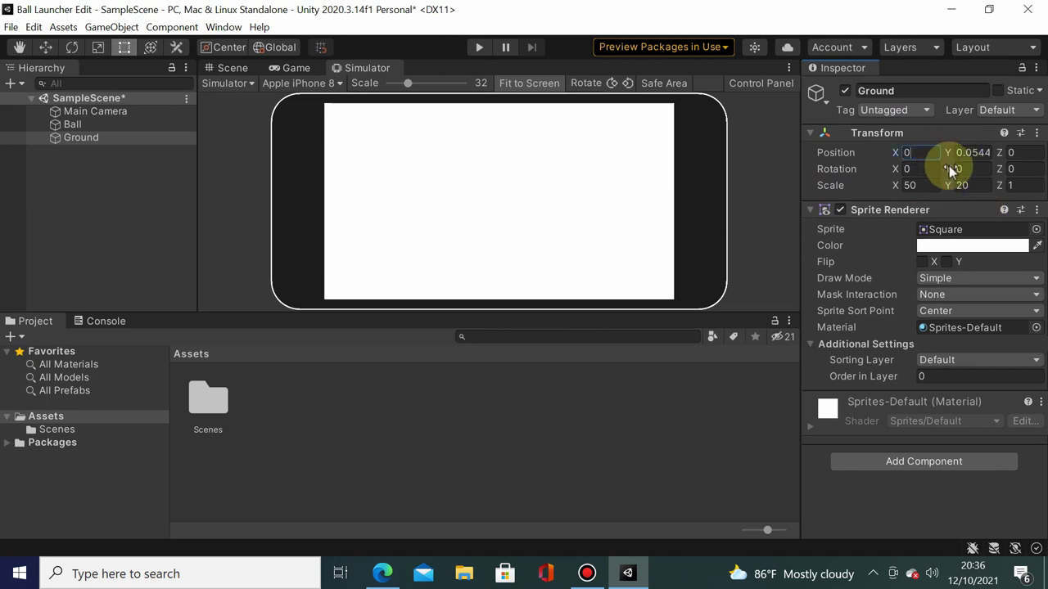
key("Tab")
type("14")
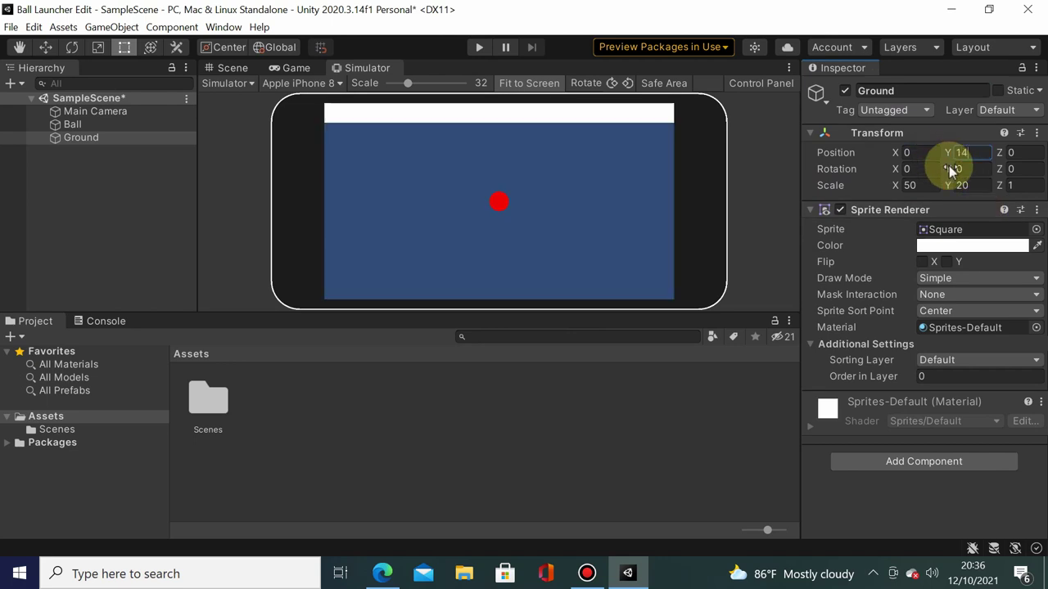
key("Tab")
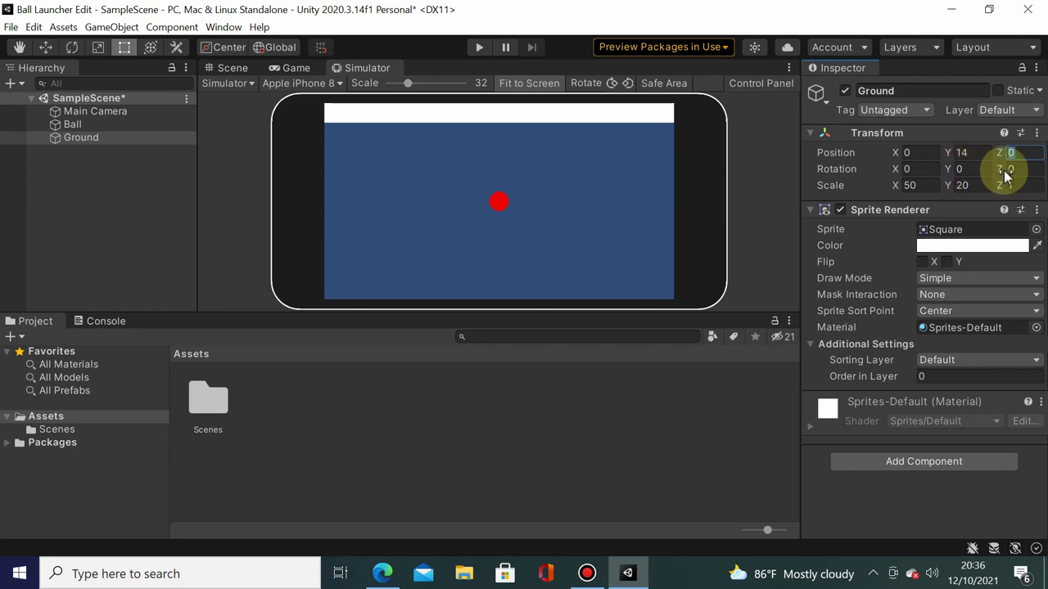
left_click(962, 153)
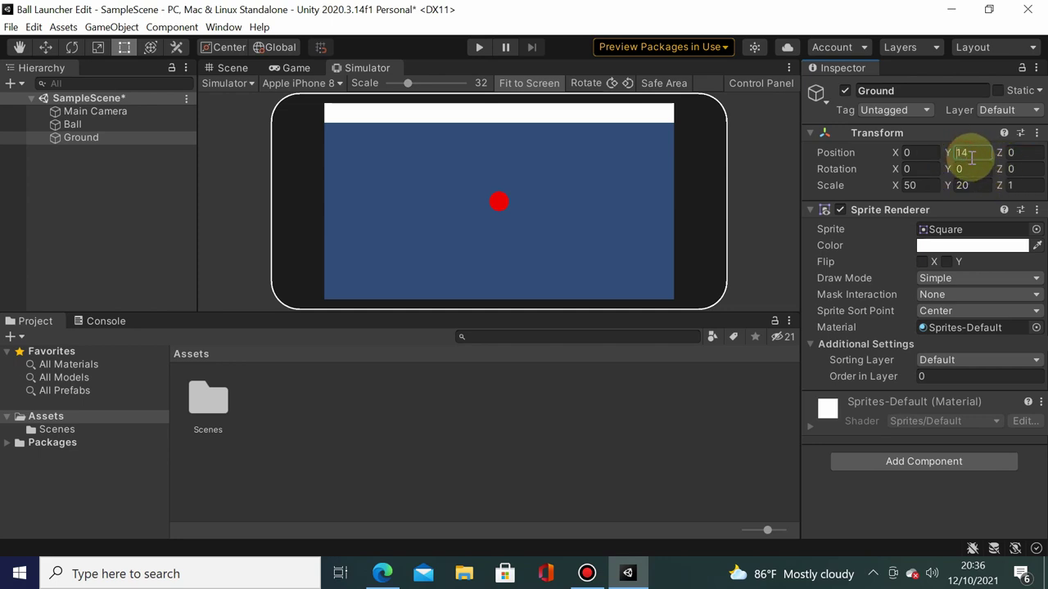
type("-14.04")
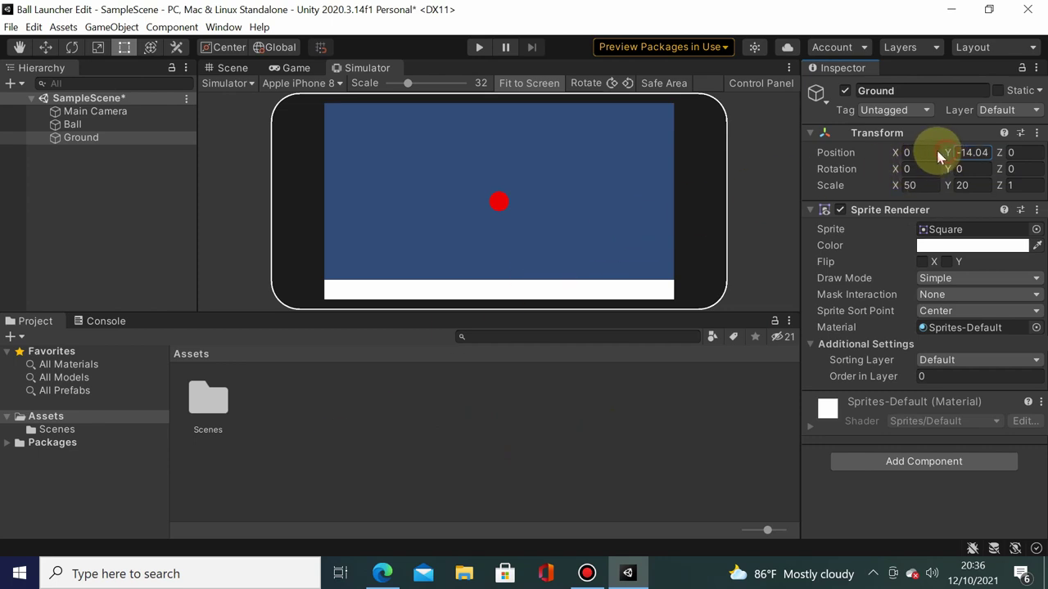
left_click_drag(946, 152, 948, 173)
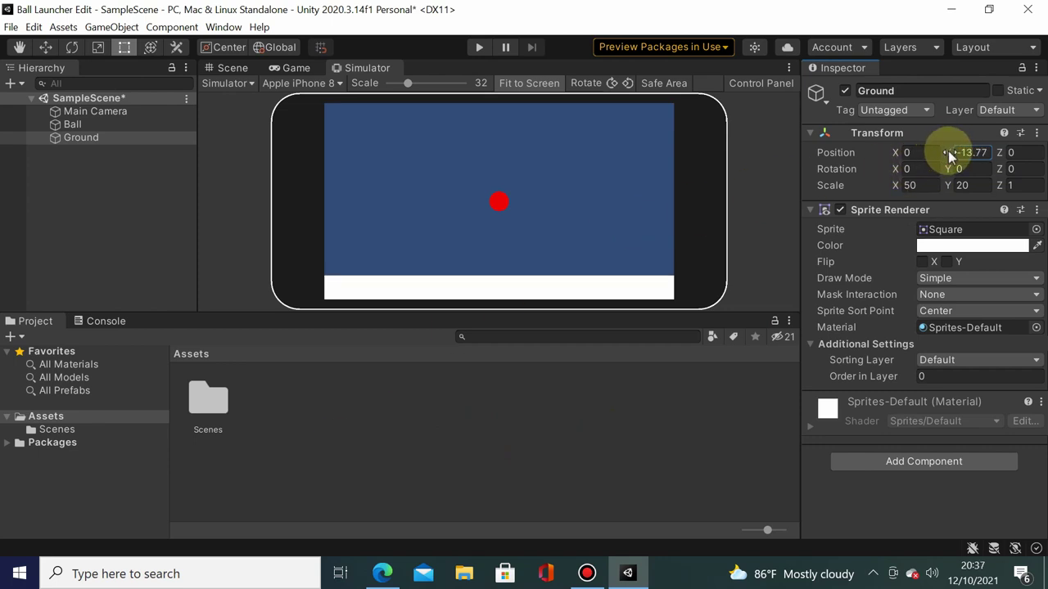
Color the Ground sprite green
left_click(938, 244)
left_click(916, 218)
left_click_drag(931, 257, 988, 273)
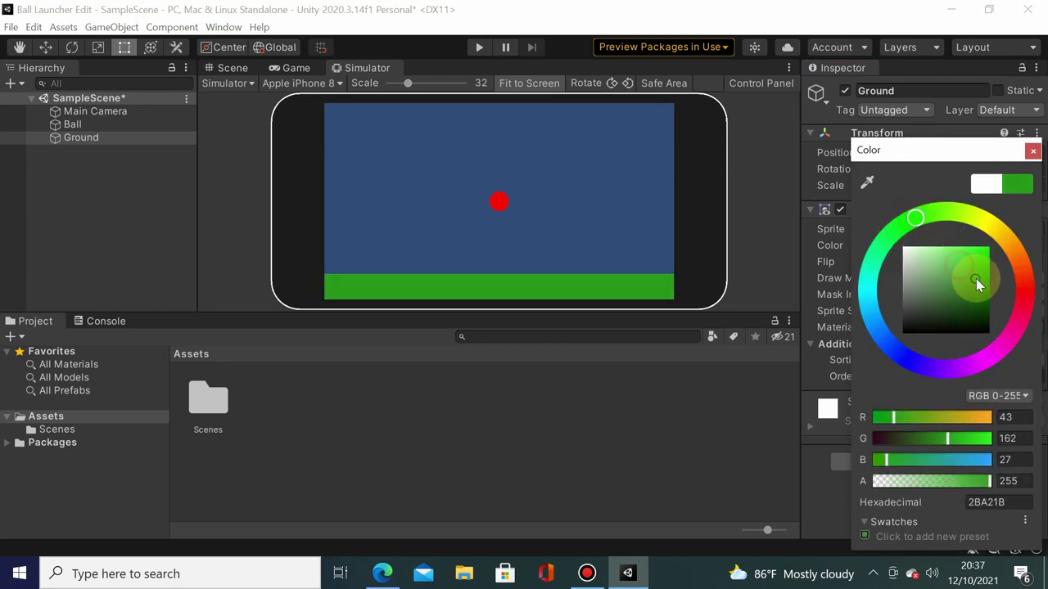
left_click(788, 230)
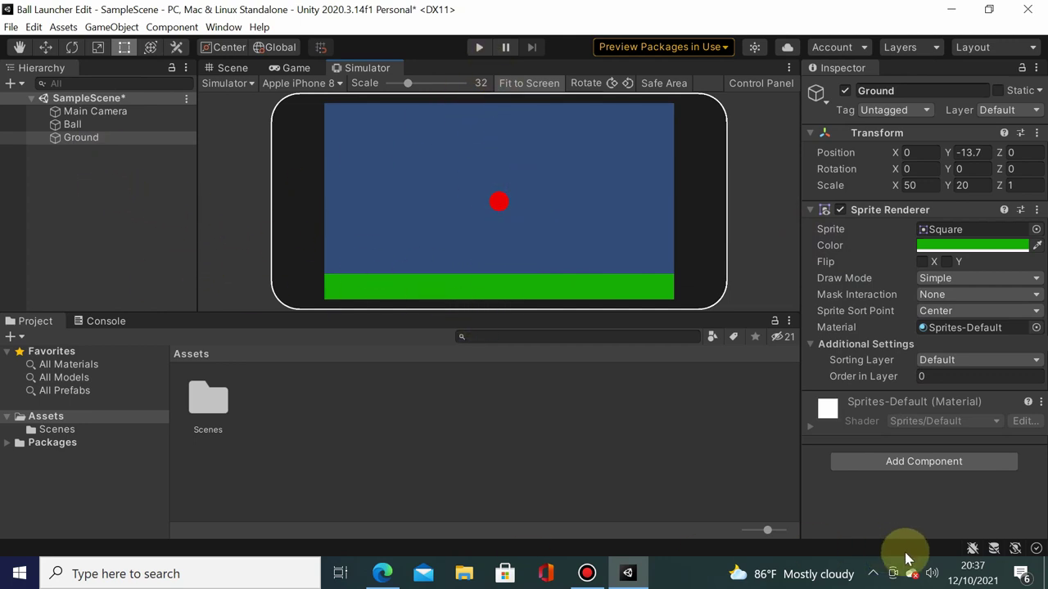
Add a Box Collider 2D component to Ground
left_click(906, 463)
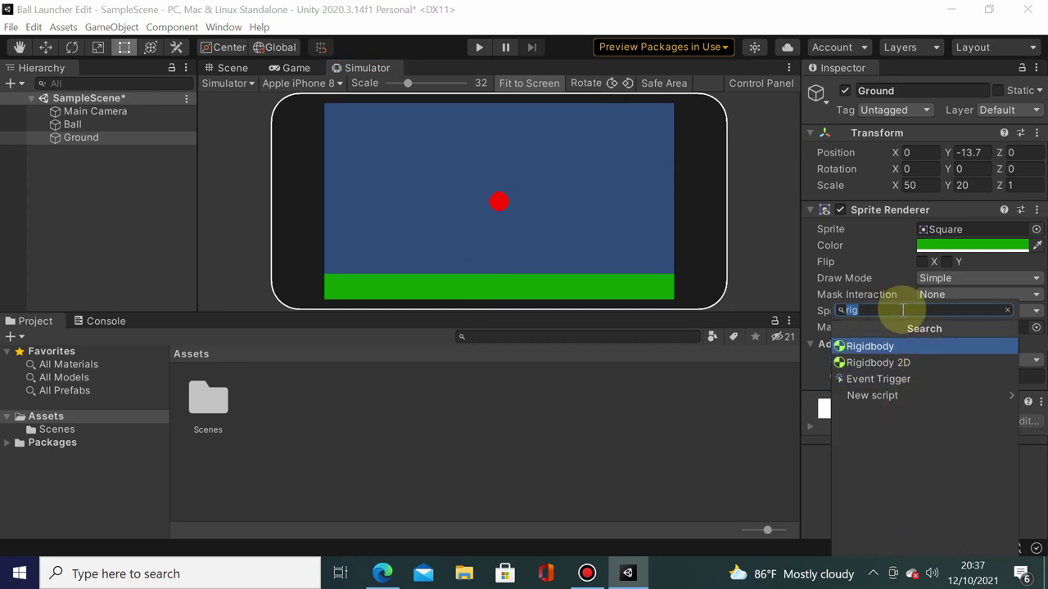
type("Col")
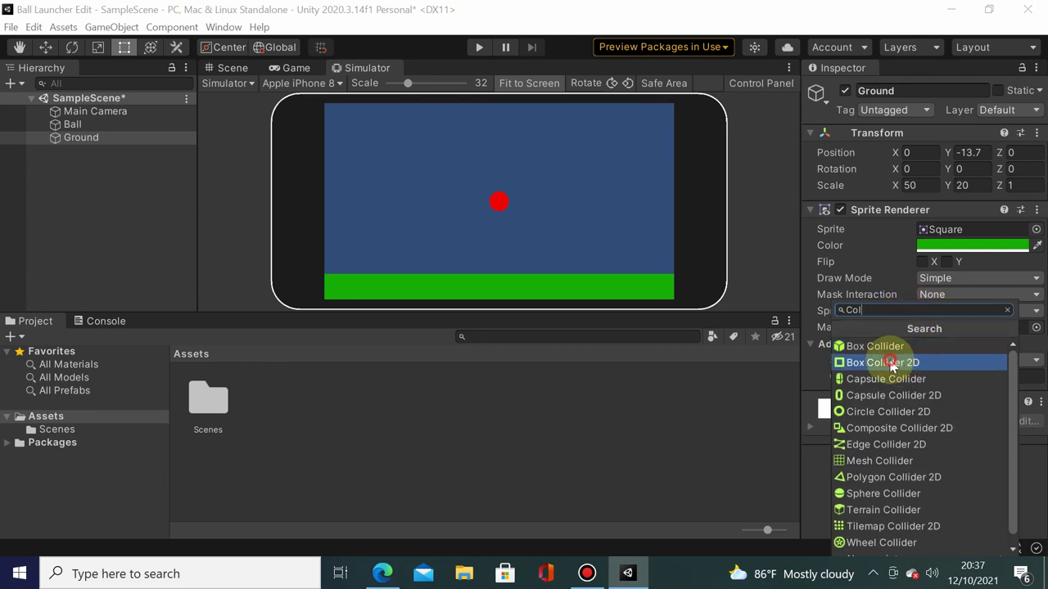
left_click(891, 364)
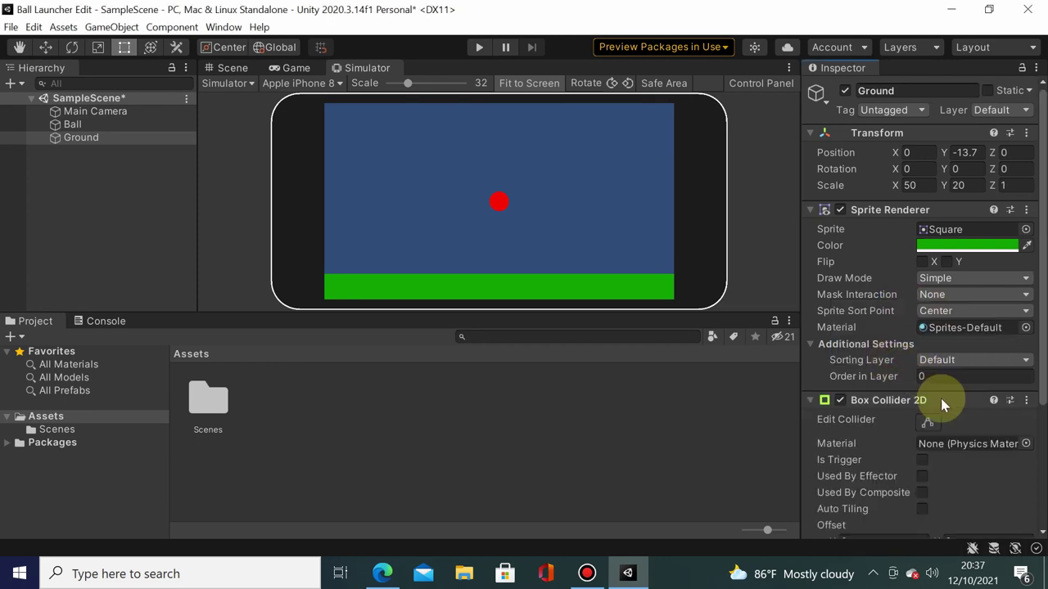
Play-test to see the red ball land on the green Ground, then select Ball
left_click(479, 47)
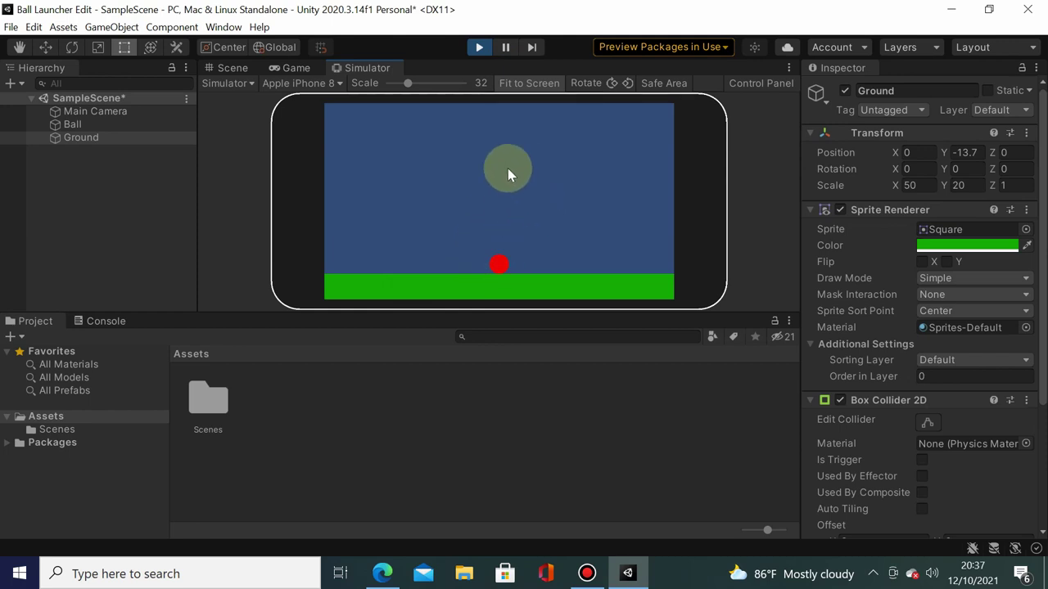
left_click(481, 47)
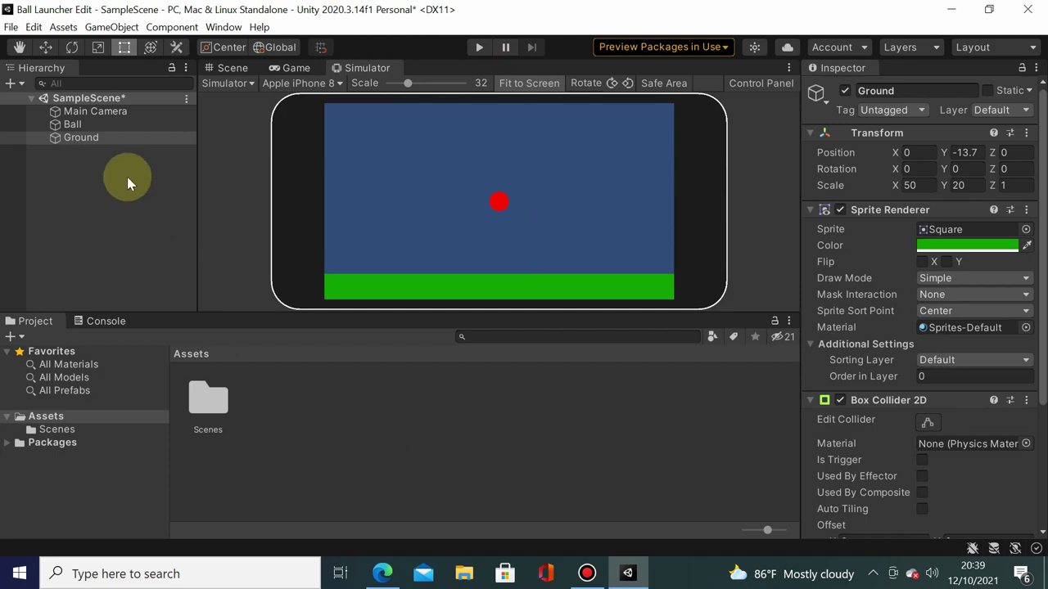
left_click(110, 125)
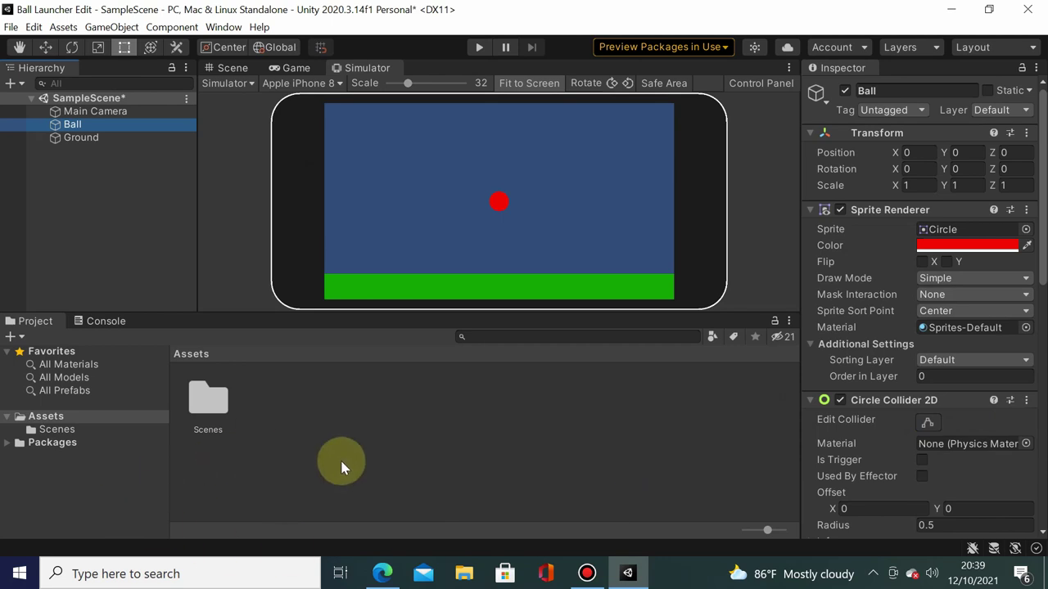
Create a Materials folder in Assets and open it
right_click(268, 413)
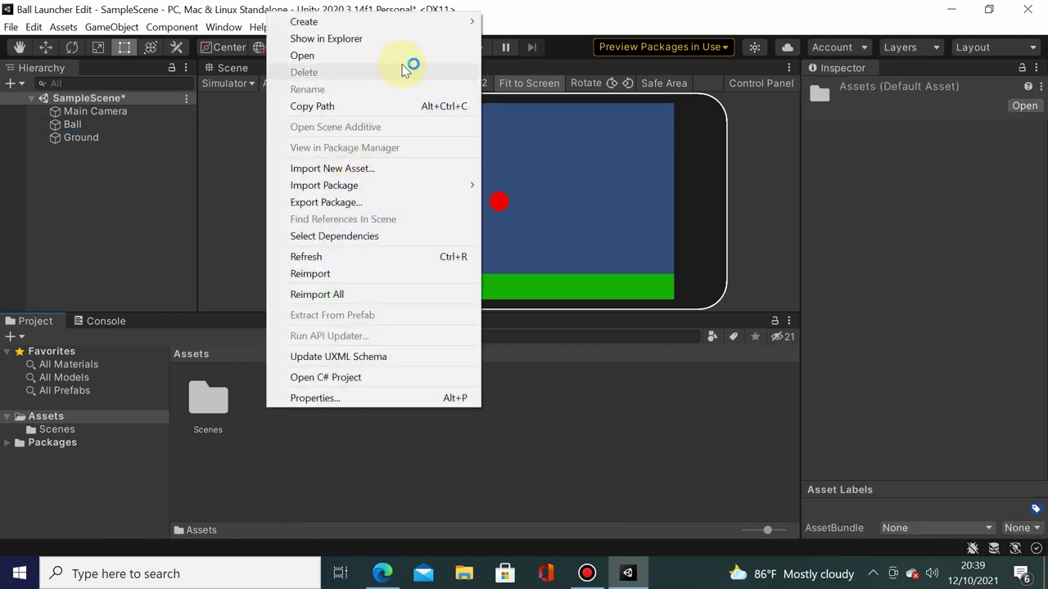
left_click(426, 32)
left_click(558, 26)
type("Material")
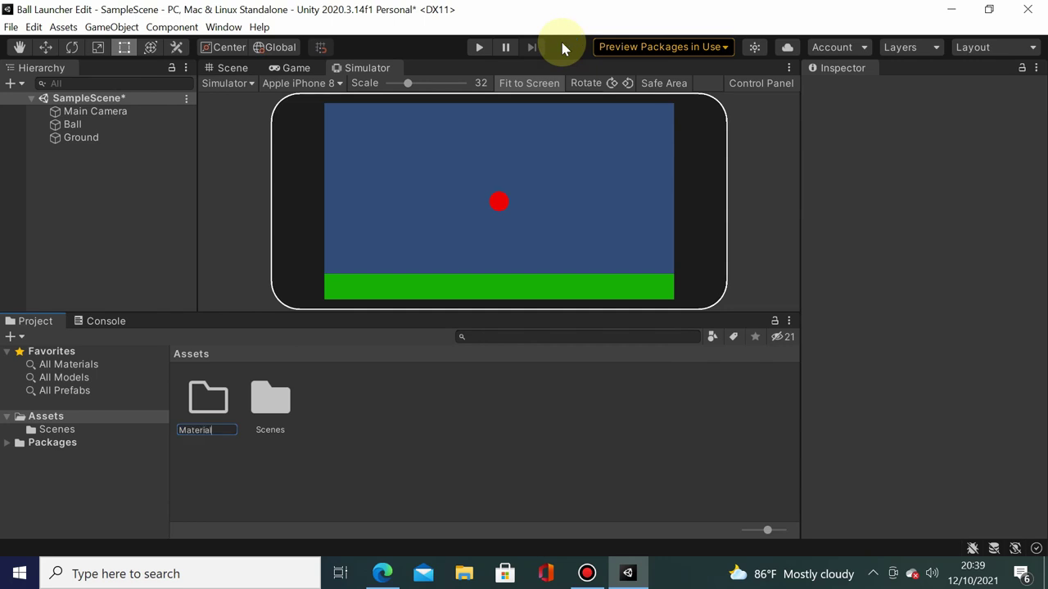
type("s")
key("Return")
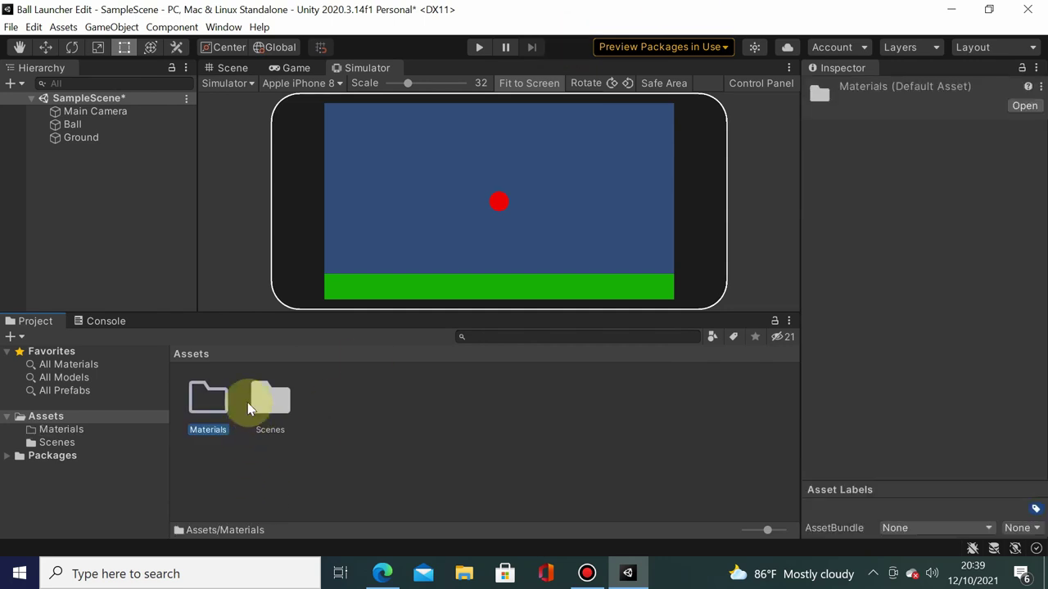
double_click(228, 403)
Create a Physics Material 2D named PhysicsBall inside the Materials folder
right_click(252, 479)
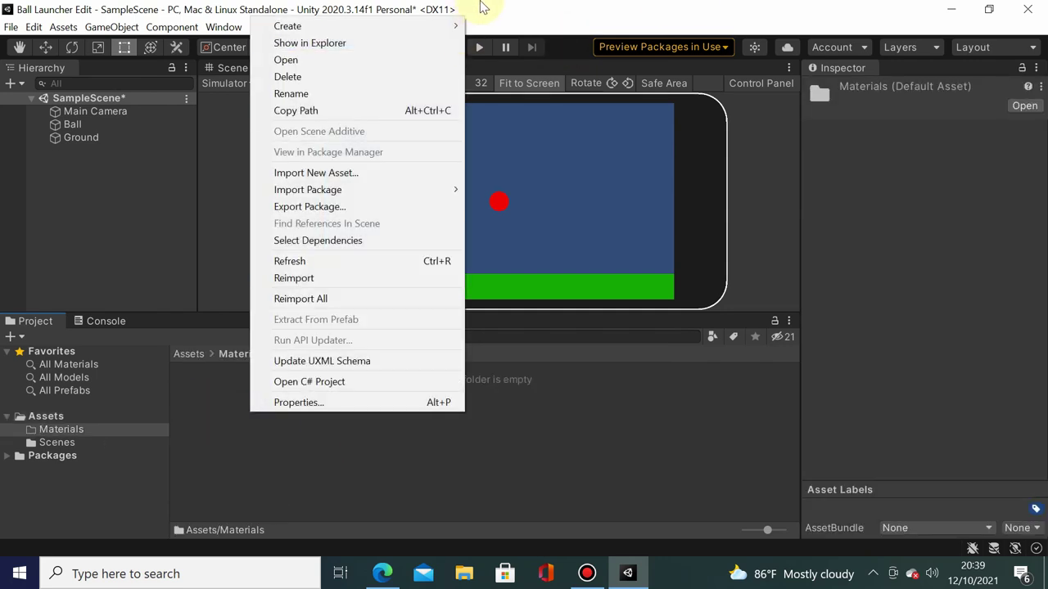
mouse_move(434, 29)
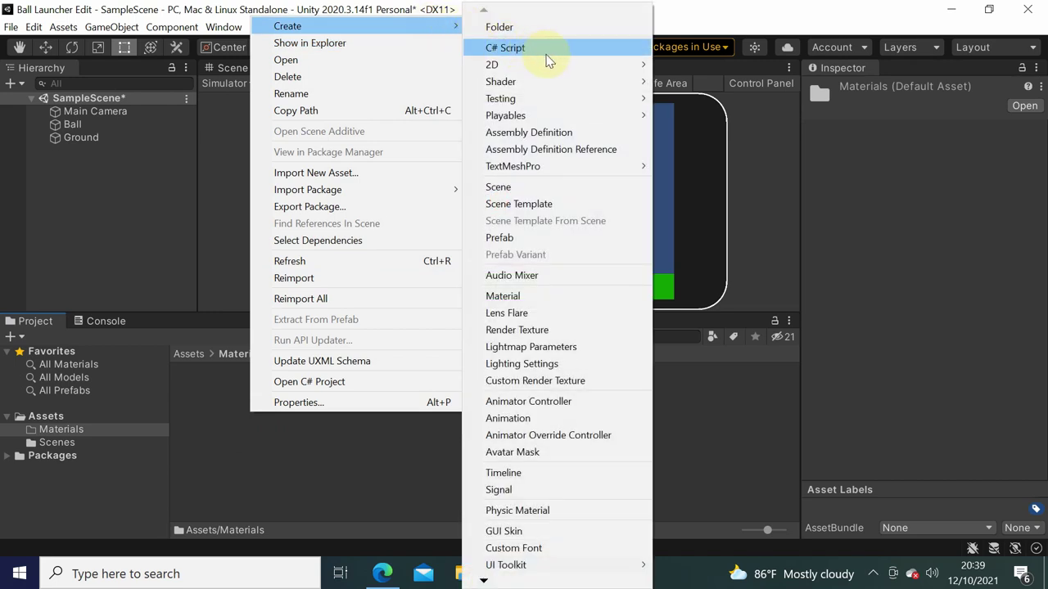
mouse_move(559, 66)
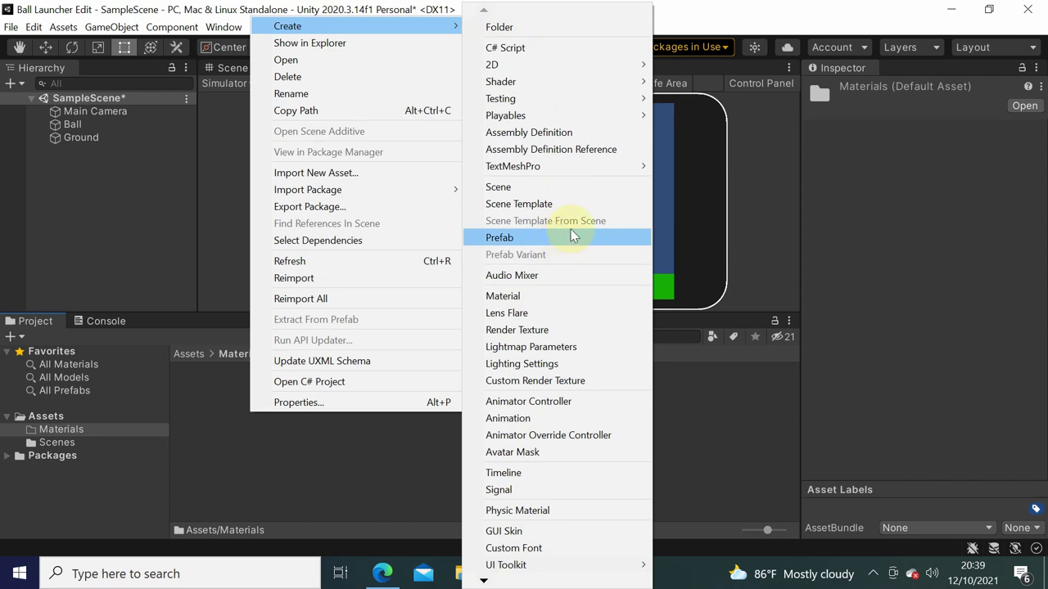
mouse_move(614, 109)
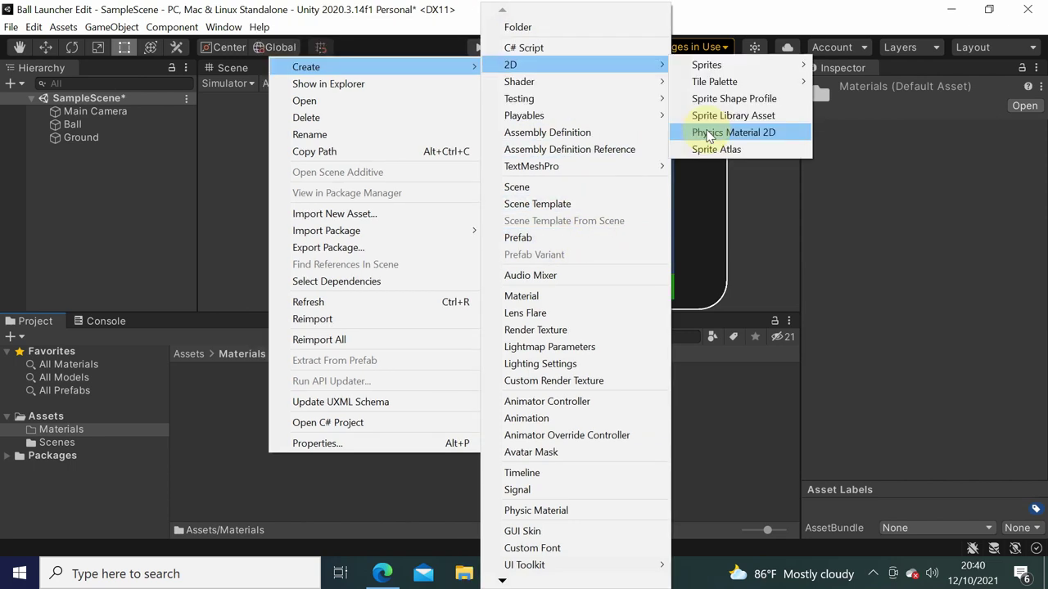
left_click(714, 134)
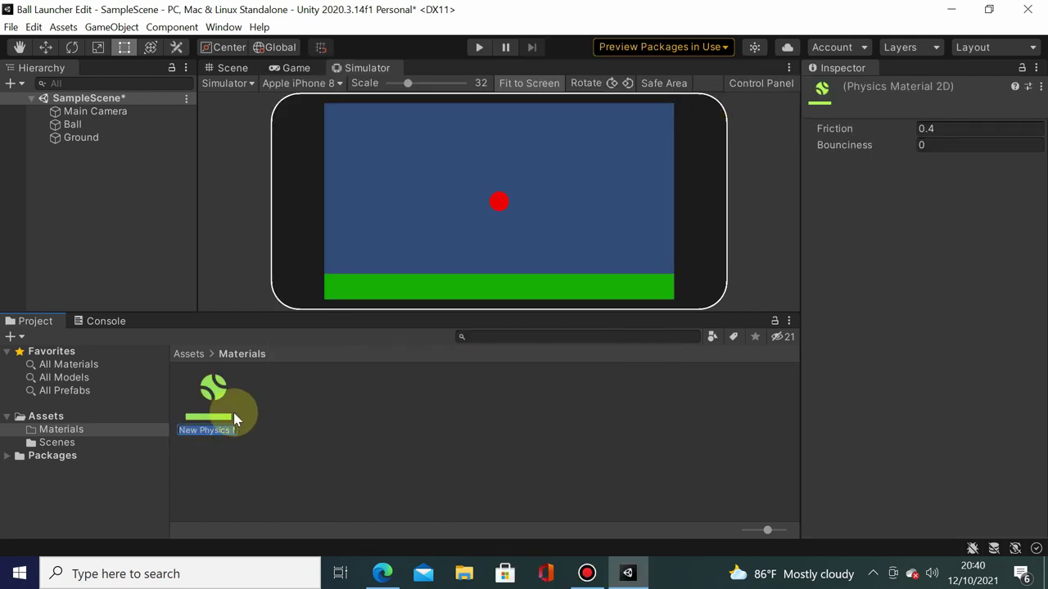
type("PhysicsB")
type("all")
key("Return")
Set the PhysicsBall material's Bounciness to 0.5
left_click(297, 393)
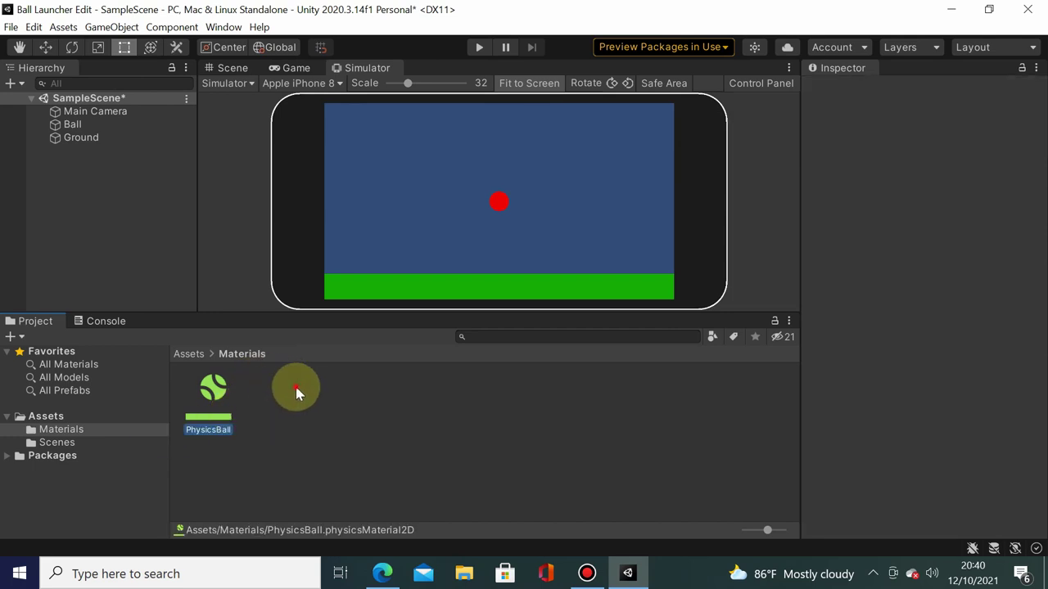
left_click(215, 398)
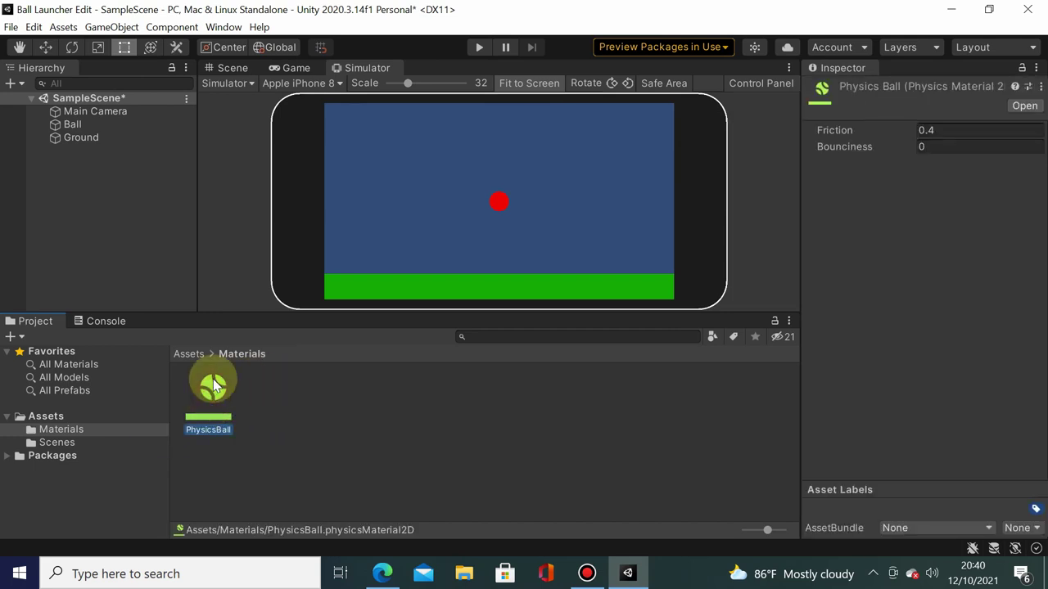
left_click(939, 146)
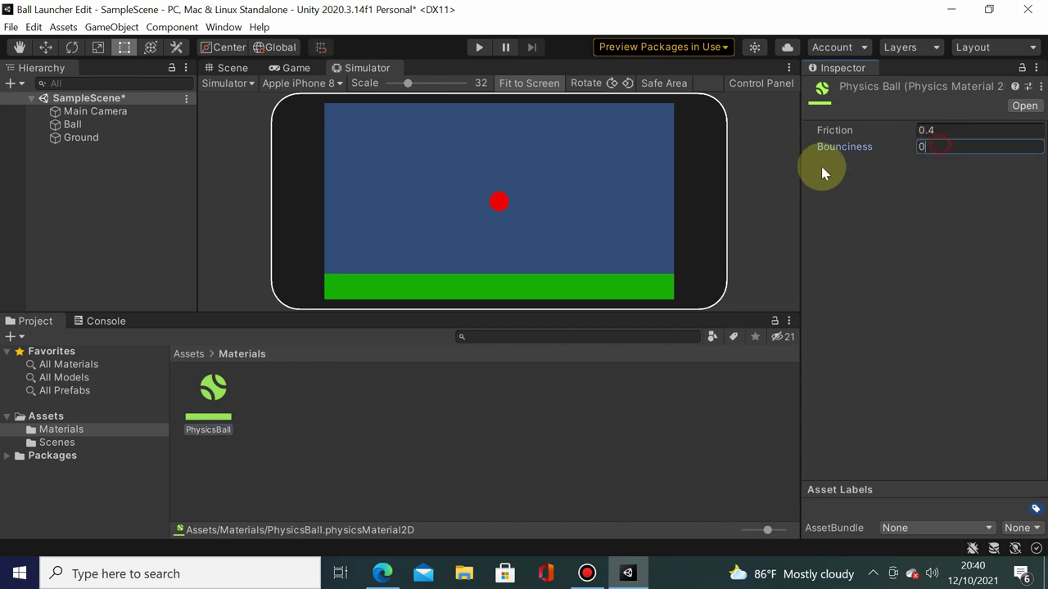
type("0.5")
Assign PhysicsBall to the Ball's Circle Collider 2D Material and test the bounce in Play mode
left_click(72, 125)
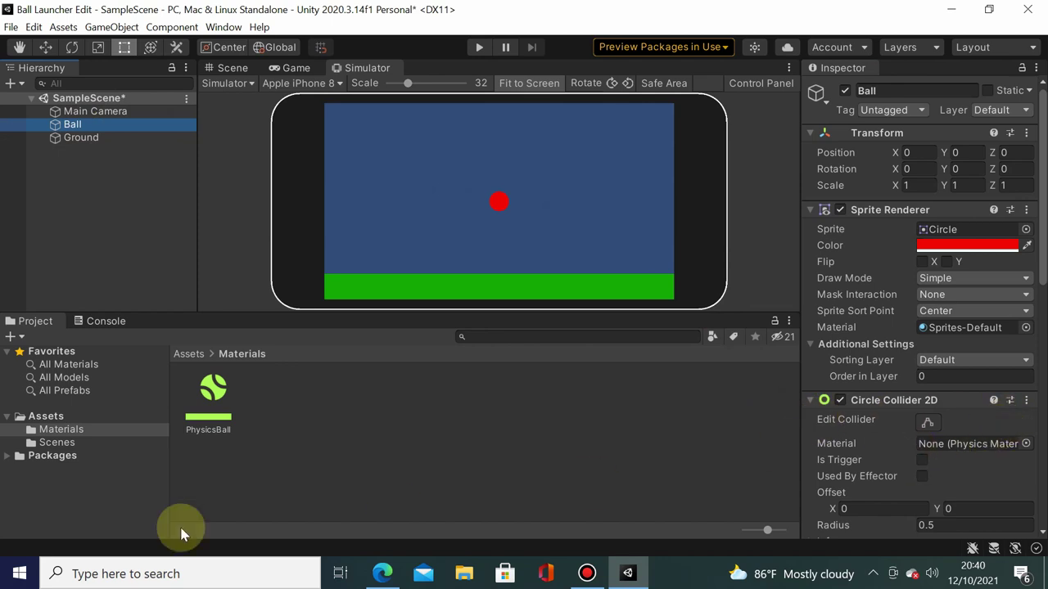
mouse_move(211, 388)
left_mouse_down()
mouse_move(893, 423)
mouse_move(933, 444)
left_mouse_up()
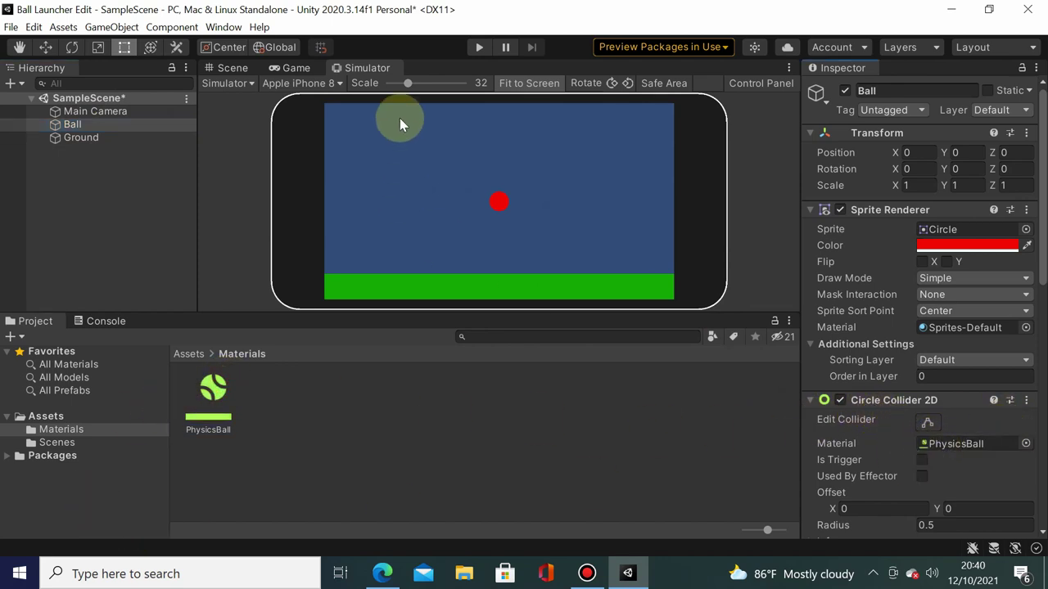
left_click(485, 47)
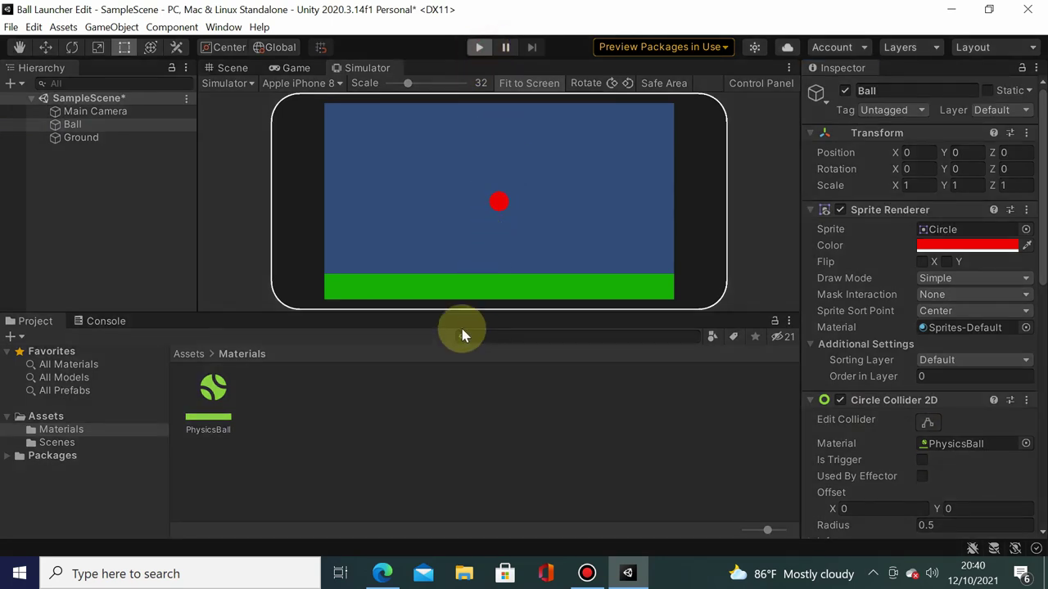
left_click(480, 50)
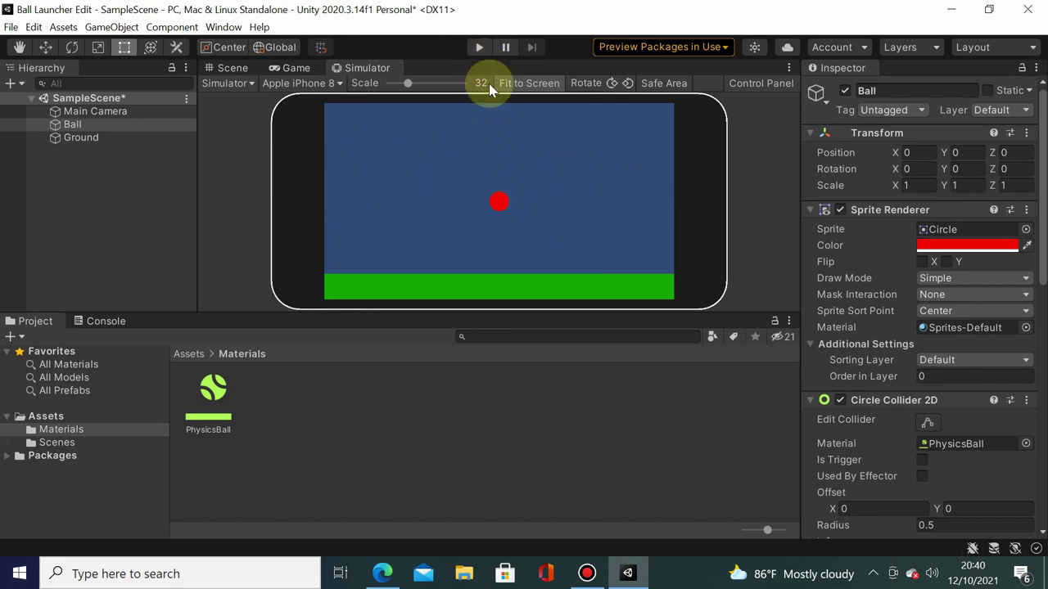
Add a new 2D square sprite to the scene
right_click(69, 207)
left_click(102, 156)
right_click(102, 156)
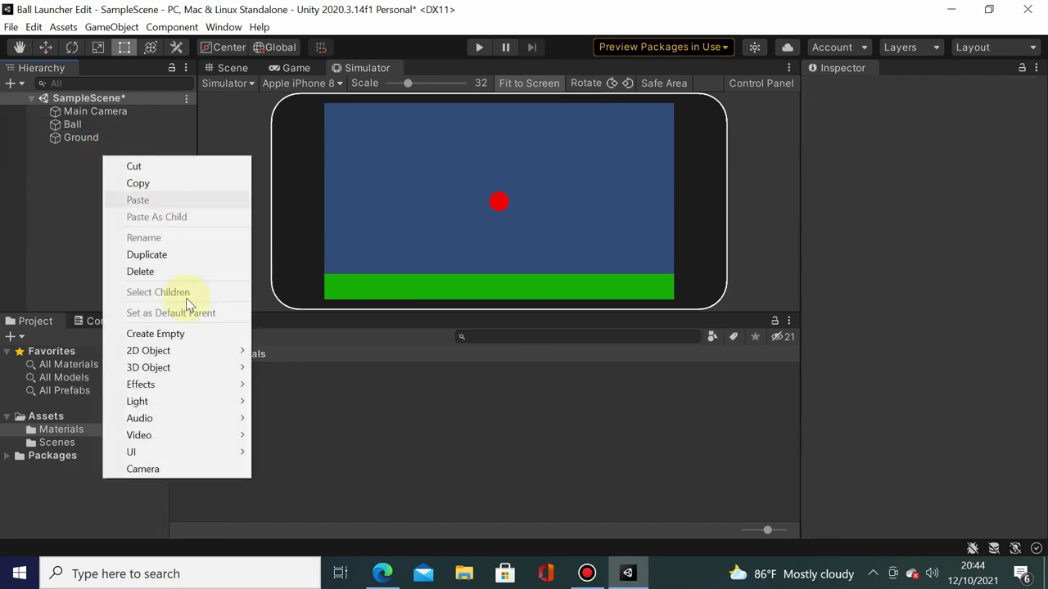
mouse_move(206, 351)
mouse_move(262, 349)
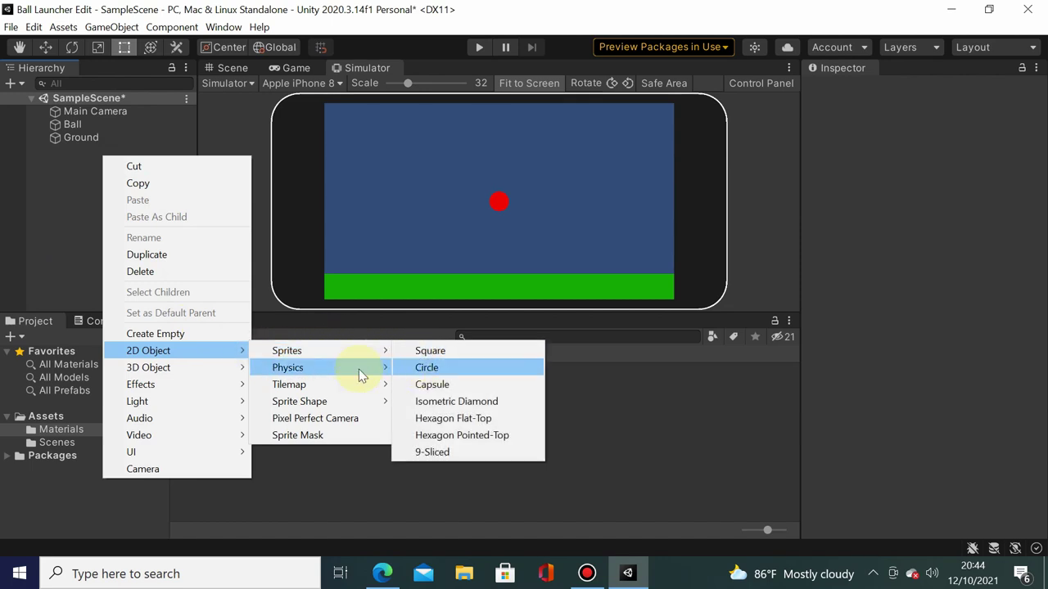
left_click(452, 351)
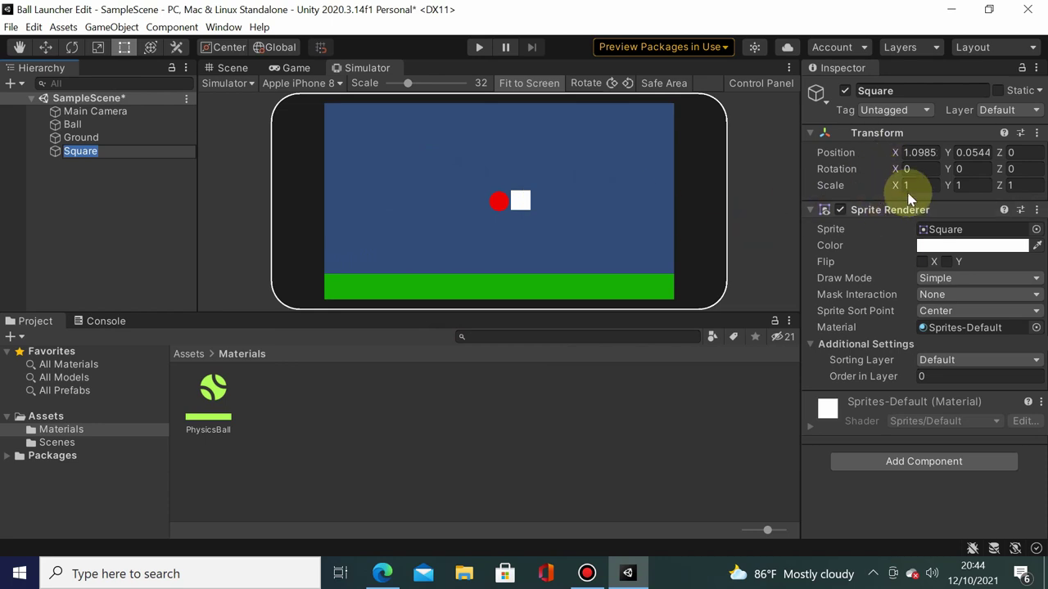
Reshape the white square and colour it orange (BF5907)
left_click_drag(899, 187, 900, 189)
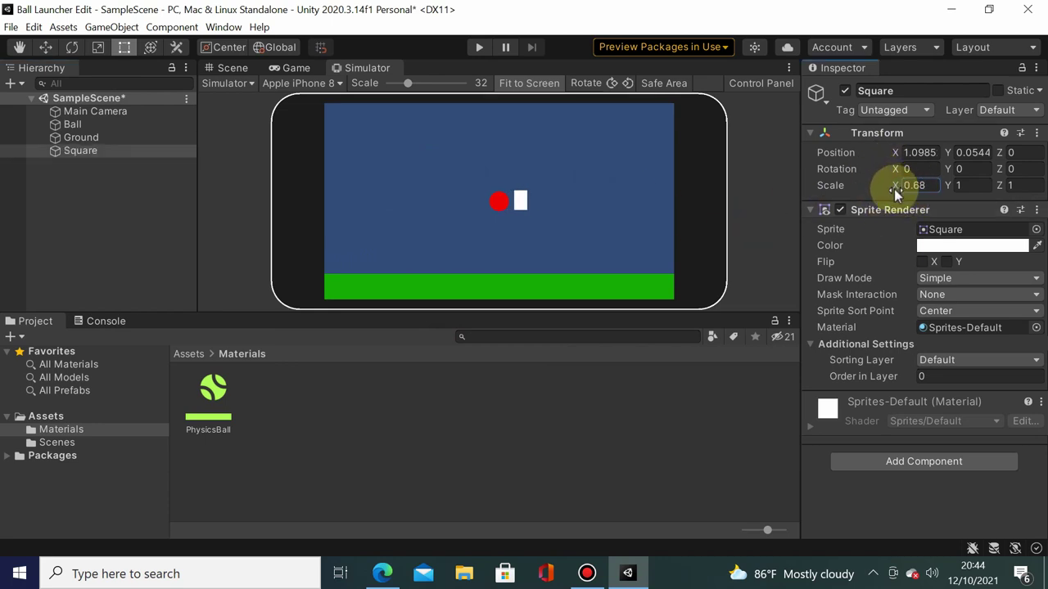
left_click_drag(948, 186, 971, 187)
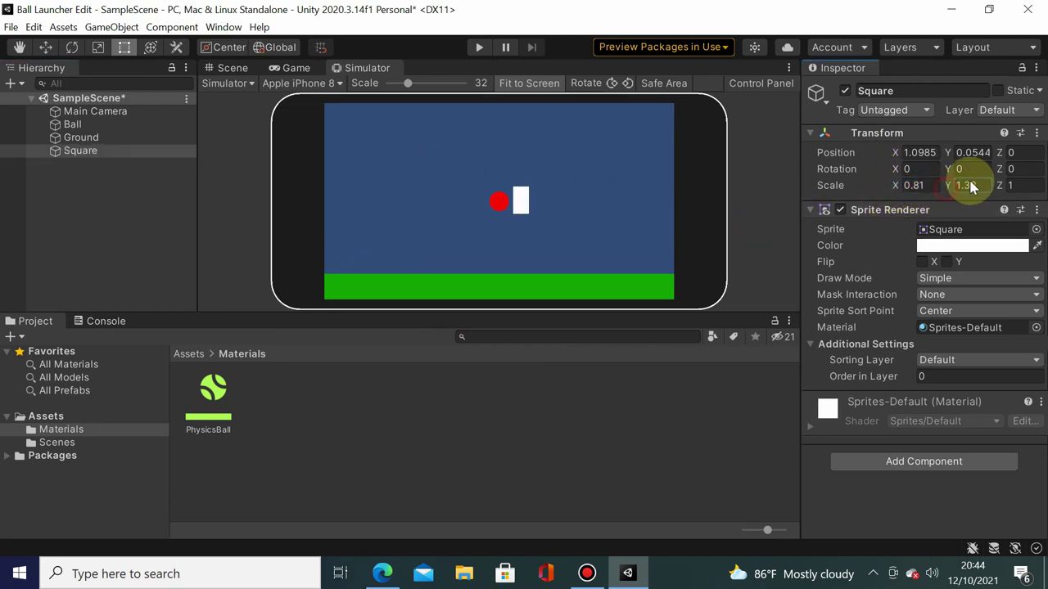
left_click(970, 246)
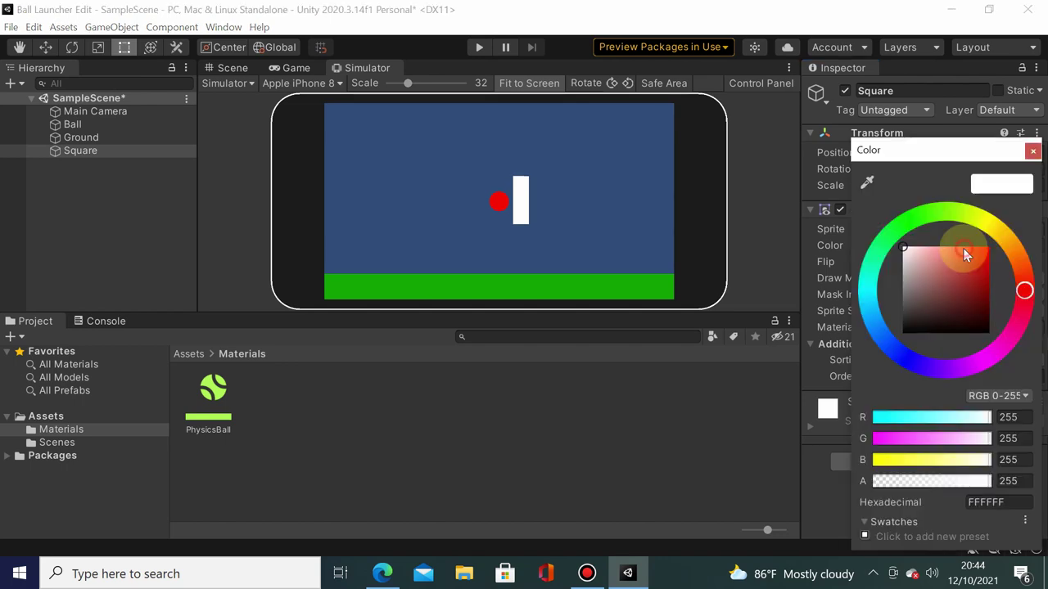
left_click_drag(1019, 287, 1002, 262)
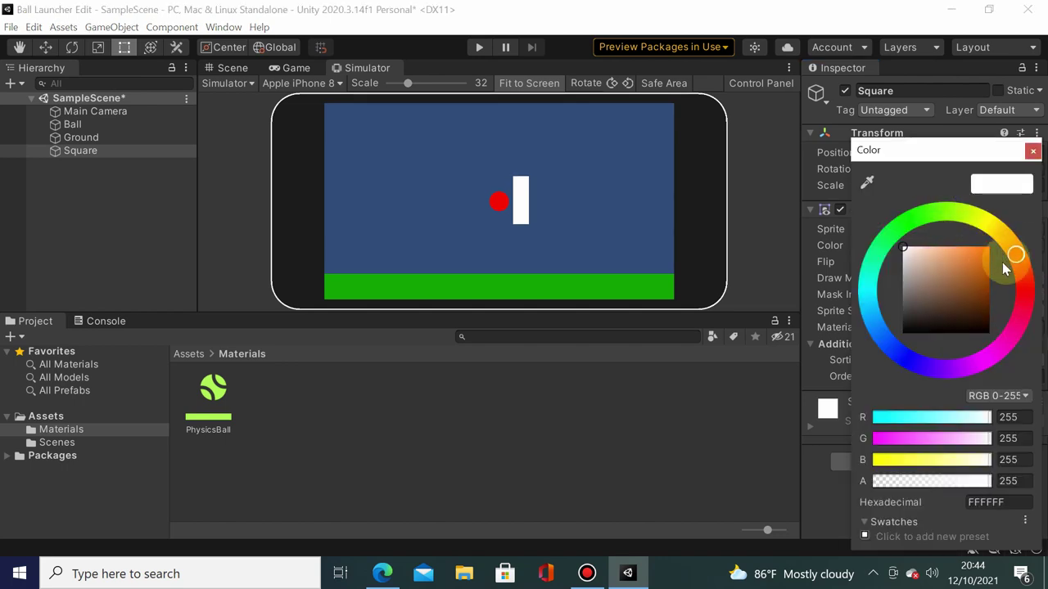
left_click(986, 270)
left_click(986, 269)
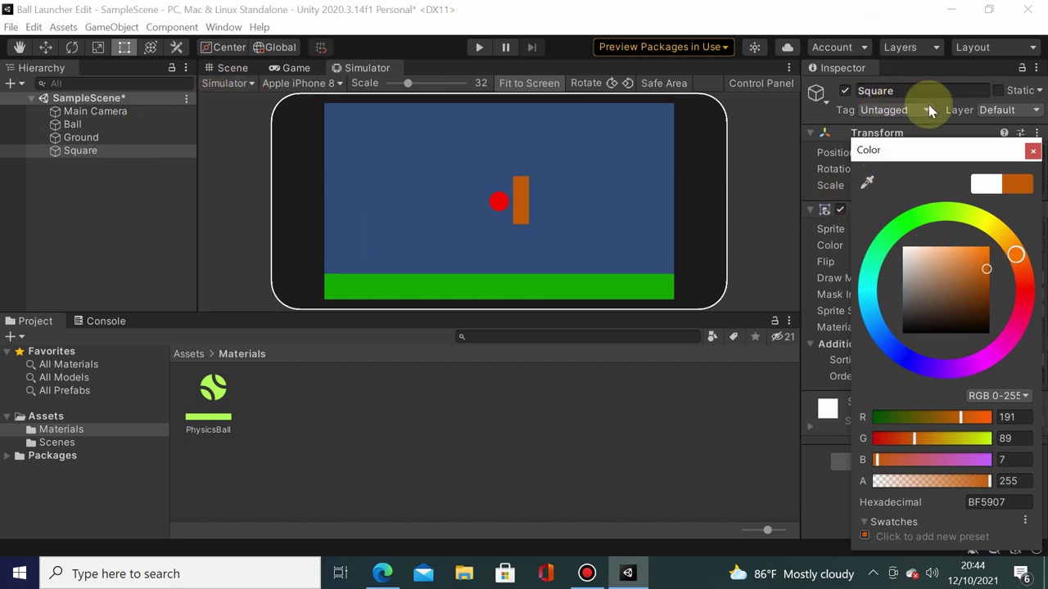
left_click(946, 134)
Place the square at (2.96, -2.39), scale it 0.7 by 2.59, and rename it Block
left_click(943, 134)
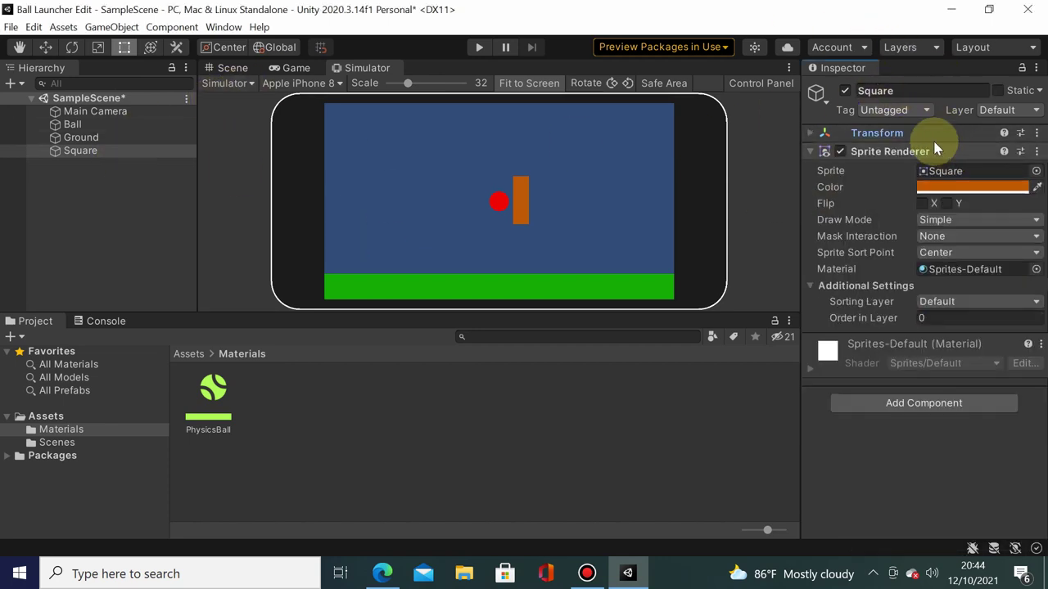
left_click(810, 133)
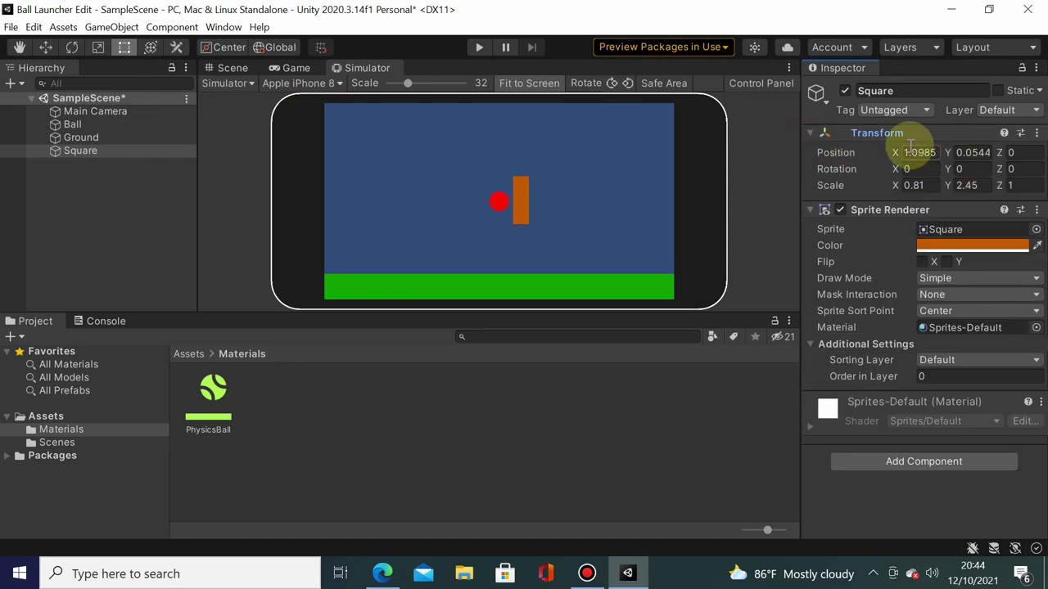
mouse_move(895, 155)
left_mouse_down()
mouse_move(945, 151)
mouse_move(899, 168)
left_mouse_up()
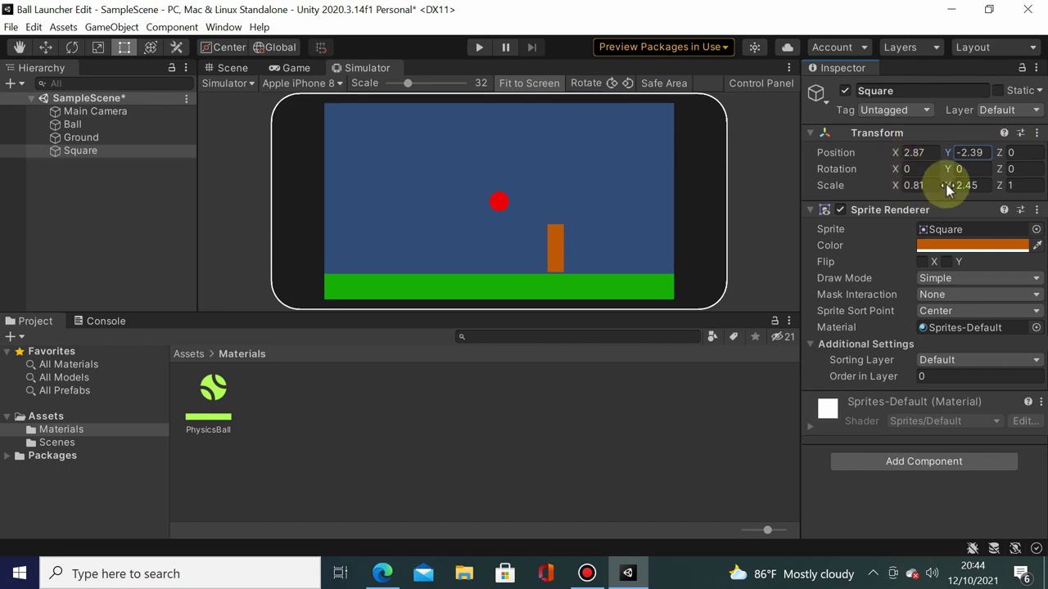
mouse_move(951, 187)
left_mouse_down()
mouse_move(950, 176)
mouse_move(910, 185)
left_mouse_up()
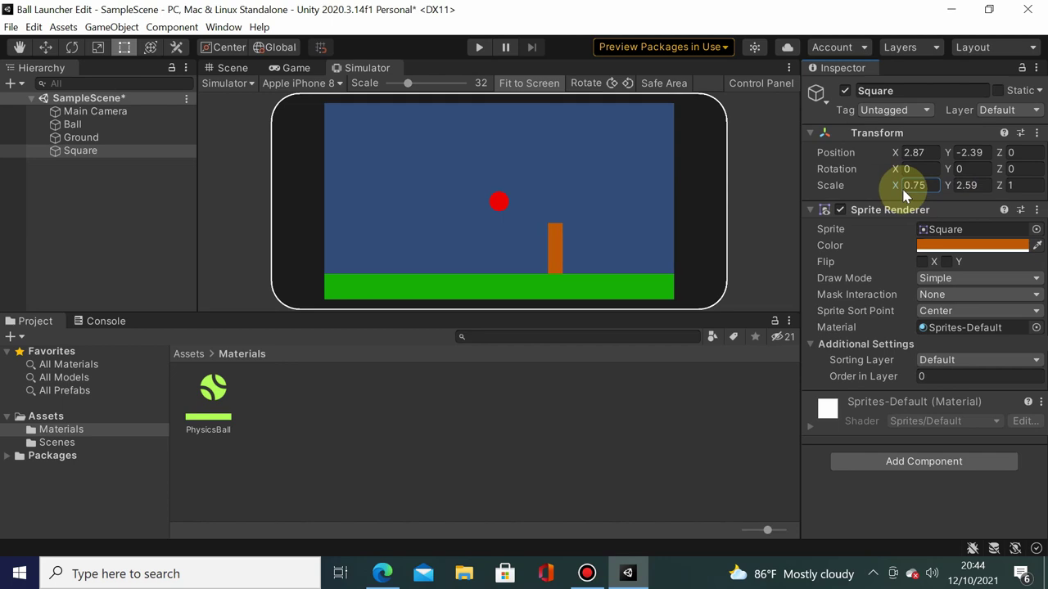
left_click_drag(903, 153, 912, 152)
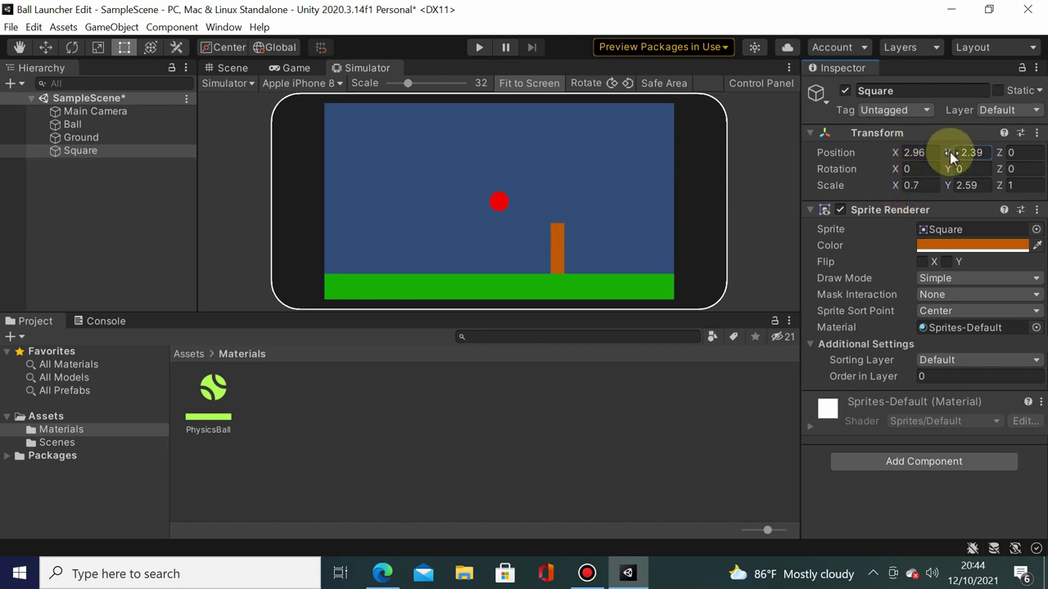
left_click(900, 92)
type("Block")
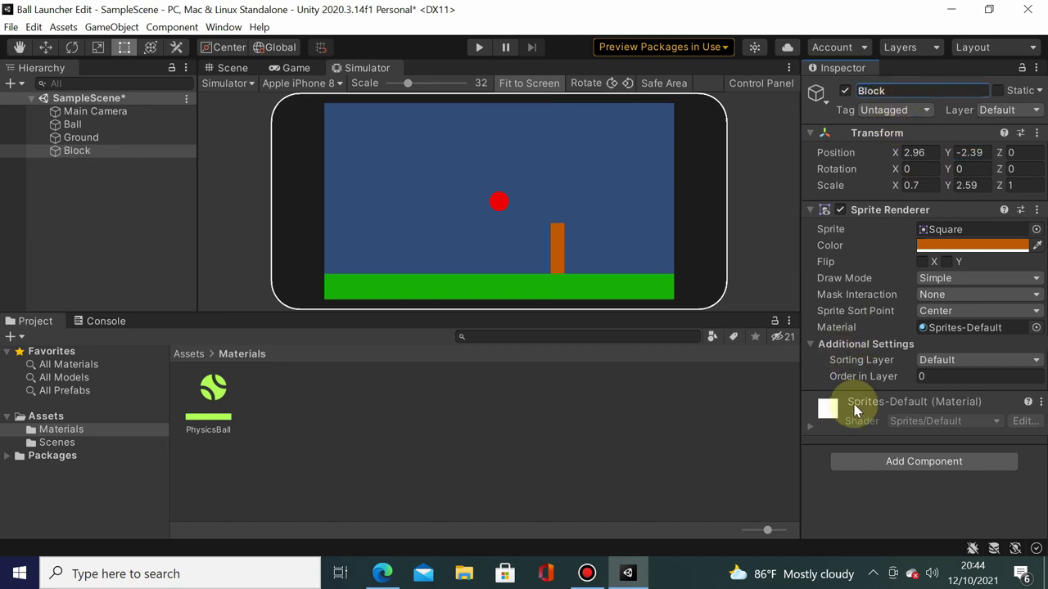
Add a Box Collider 2D to the Block
left_click(884, 464)
type("Col")
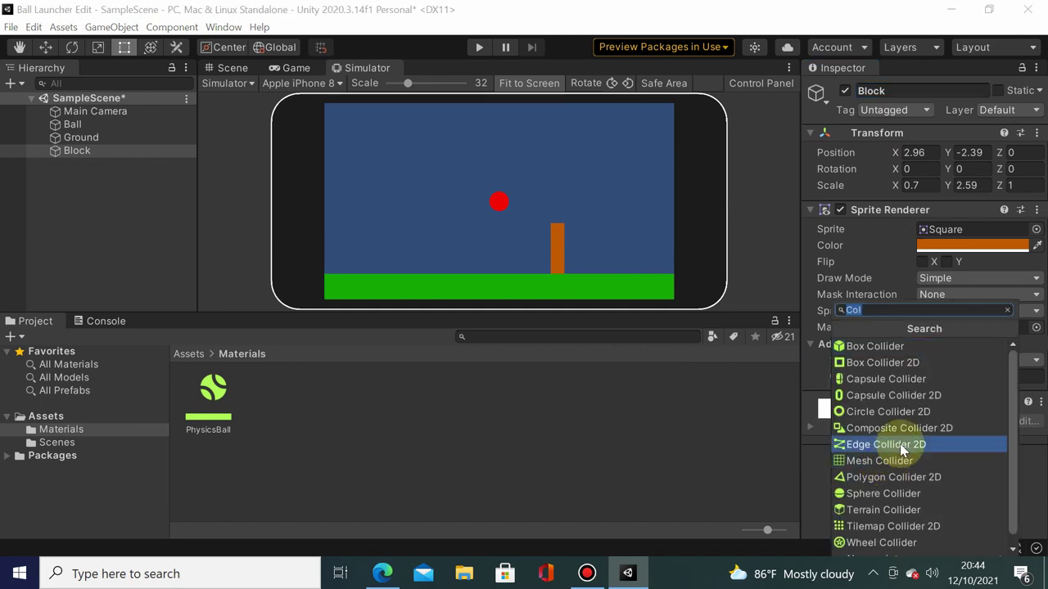
left_click(913, 362)
scroll(901, 422, "down", 5)
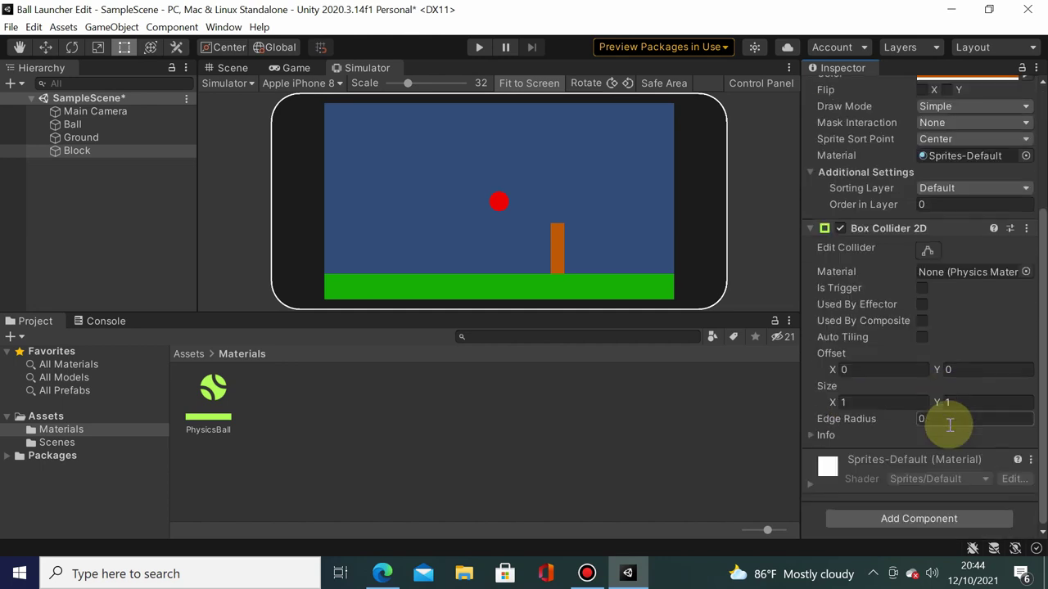
Add a Dynamic Rigidbody 2D to the Block
left_click(898, 514)
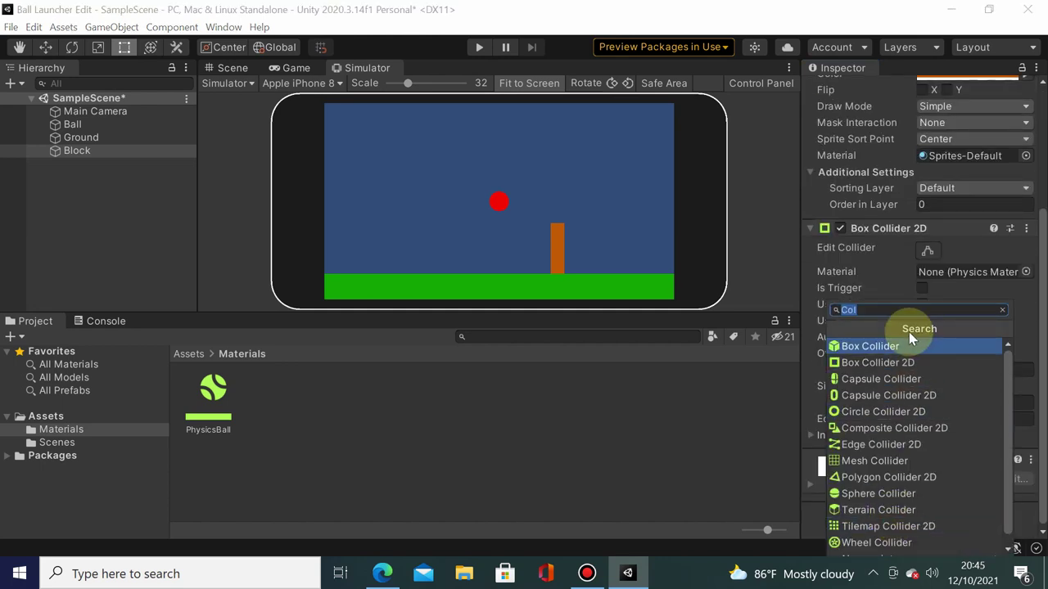
type("Rigi")
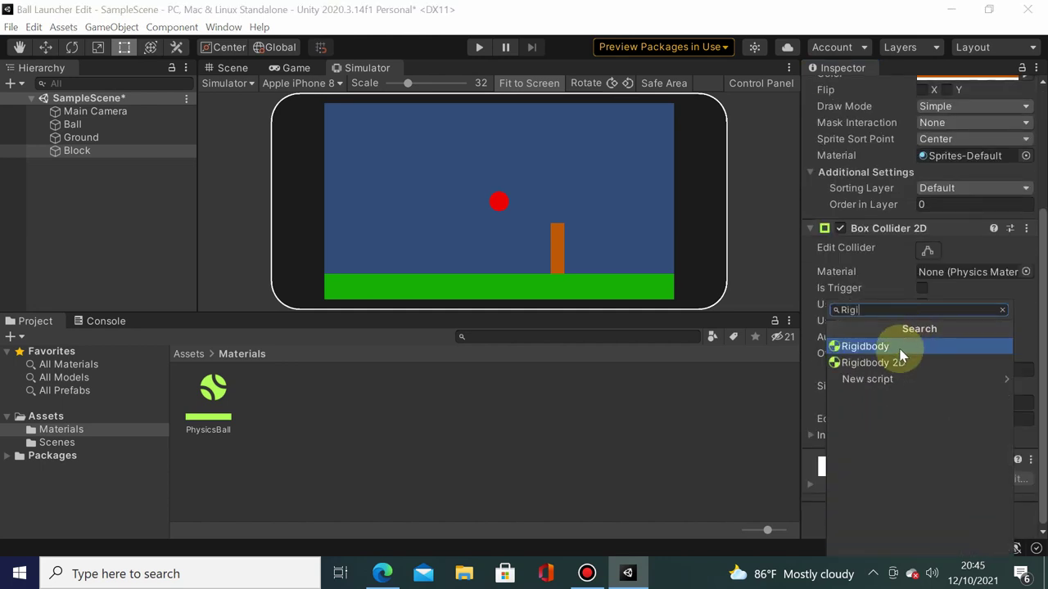
left_click(904, 363)
scroll(890, 472, "down", 5)
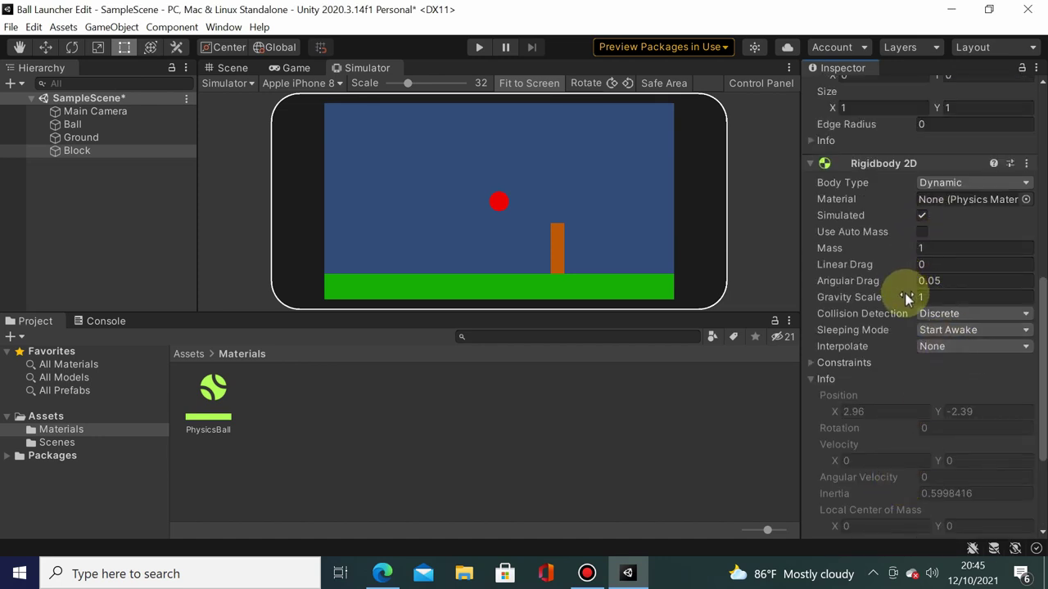
scroll(994, 337, "up", 3)
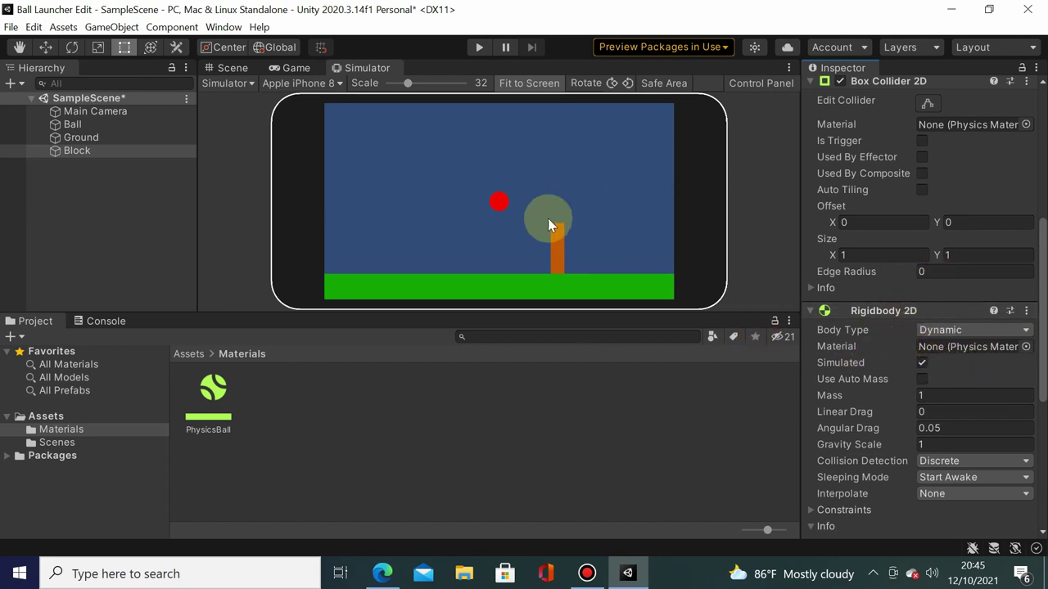
scroll(954, 313, "up", 3)
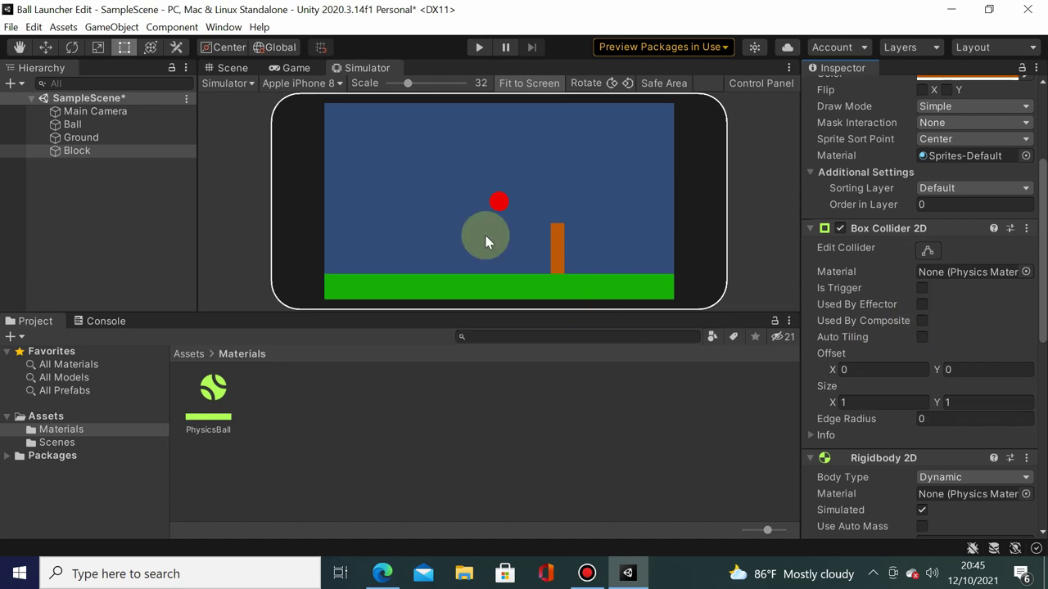
Duplicate Block and move the copy to X 5.8 as the second pillar
left_click(69, 152)
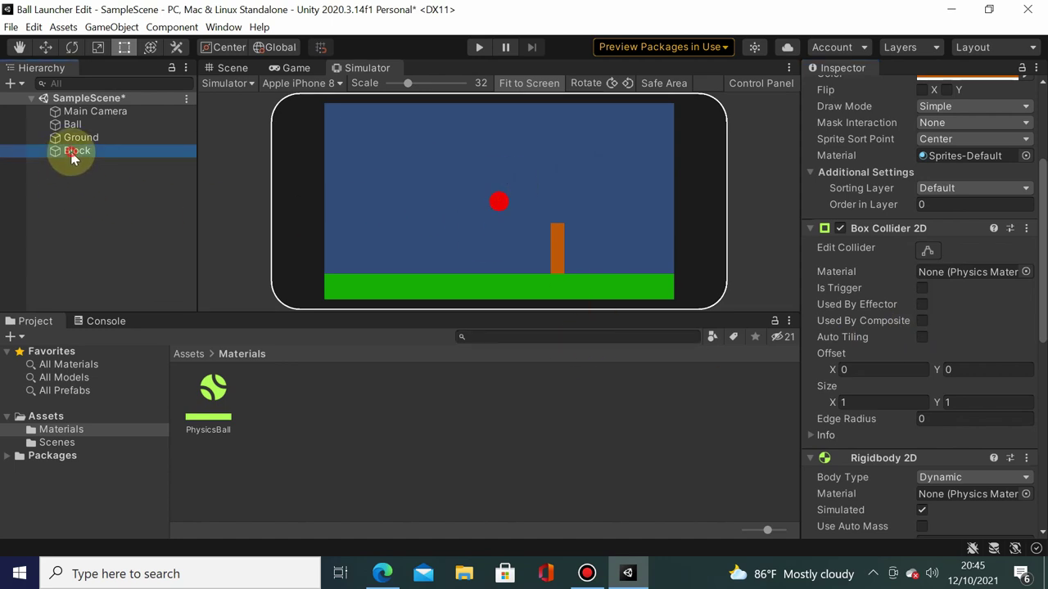
key("ctrl+d")
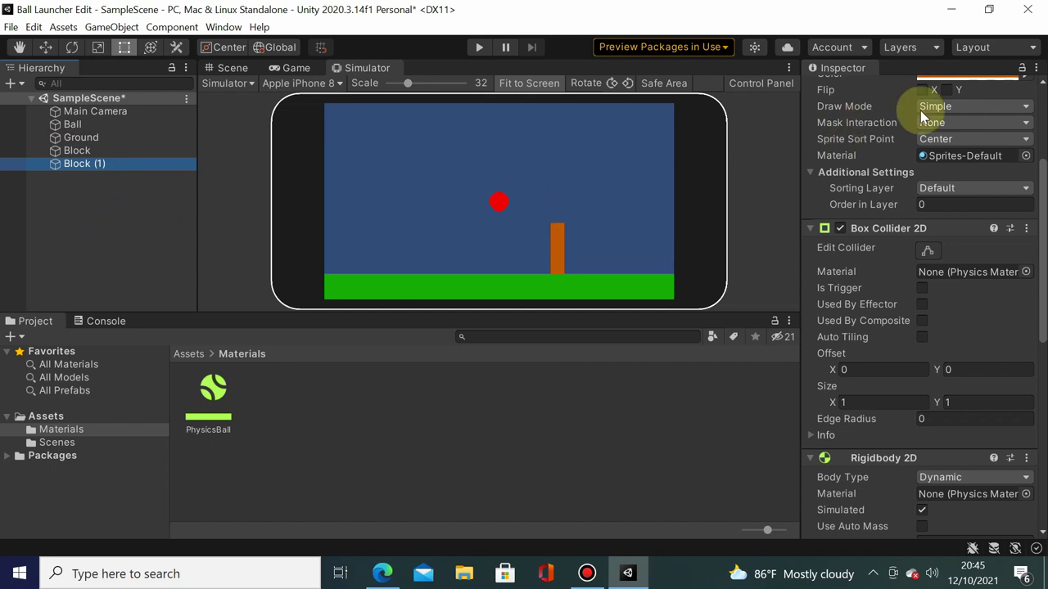
scroll(1000, 193, "up", 4)
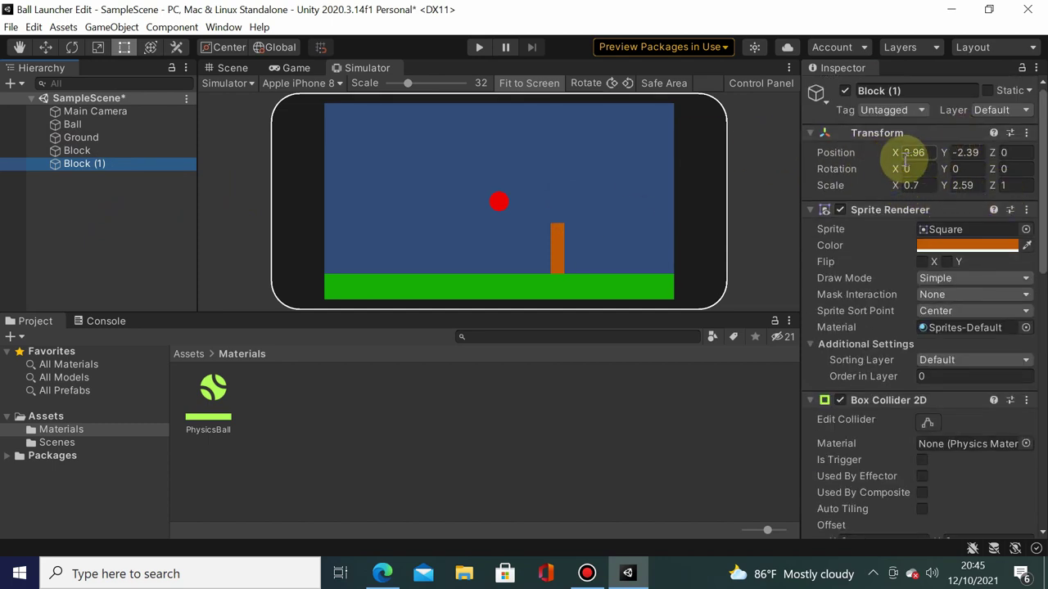
left_click_drag(899, 158, 949, 149)
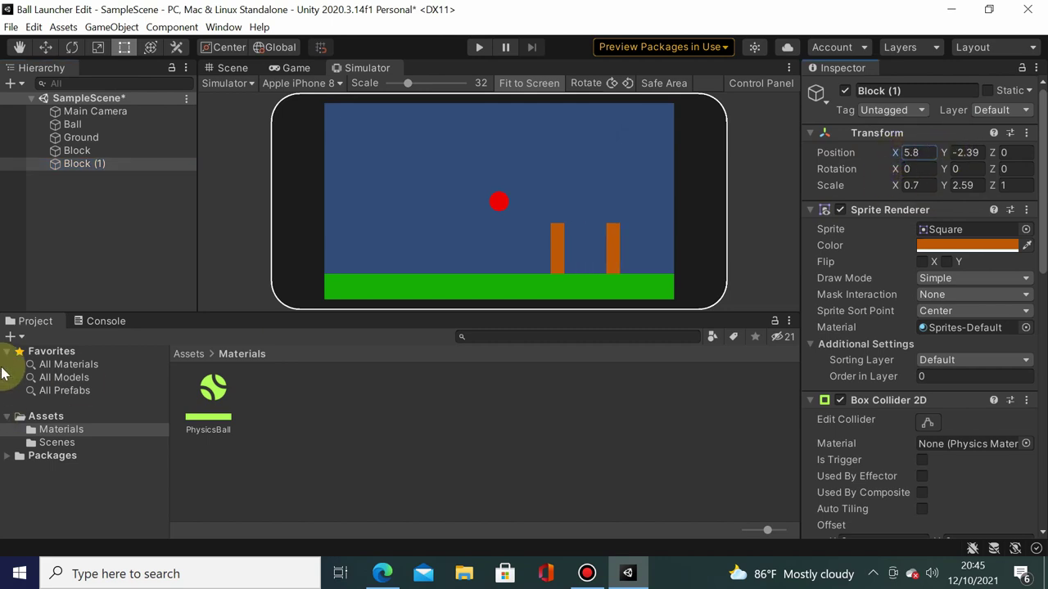
Duplicate Block (1) into a crossbeam: rotation Z 90, scale Y 3.9, position (4.32, -0.7)
left_click(127, 167)
key("ctrl+d")
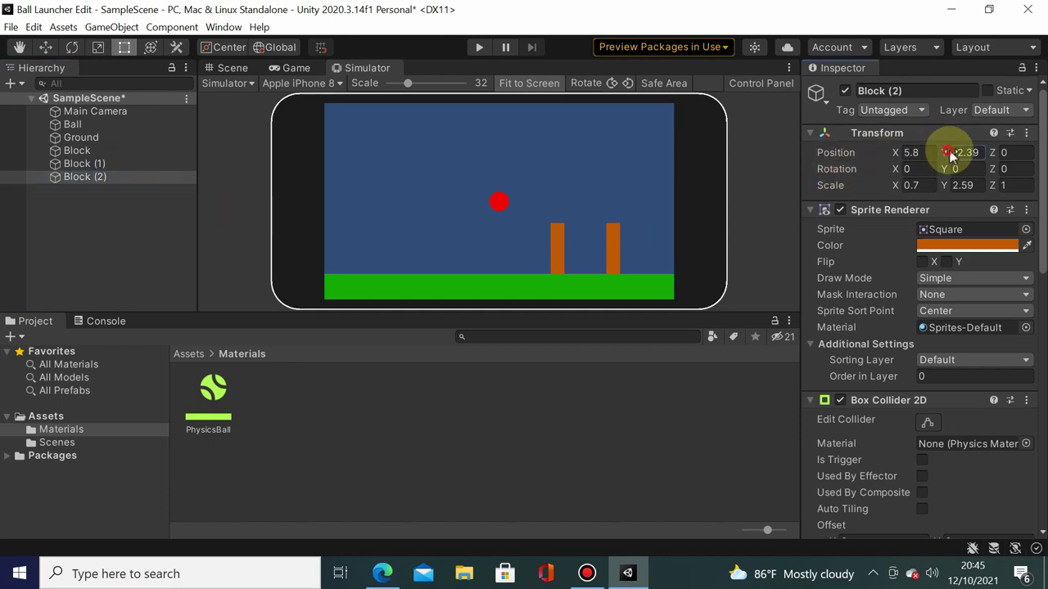
left_click_drag(950, 154, 993, 139)
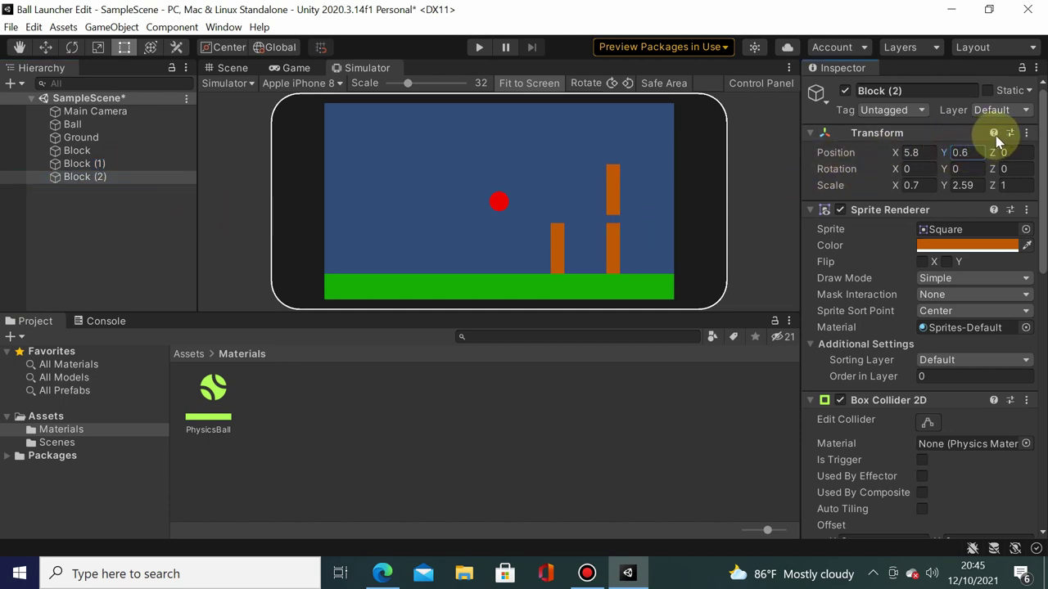
type("5")
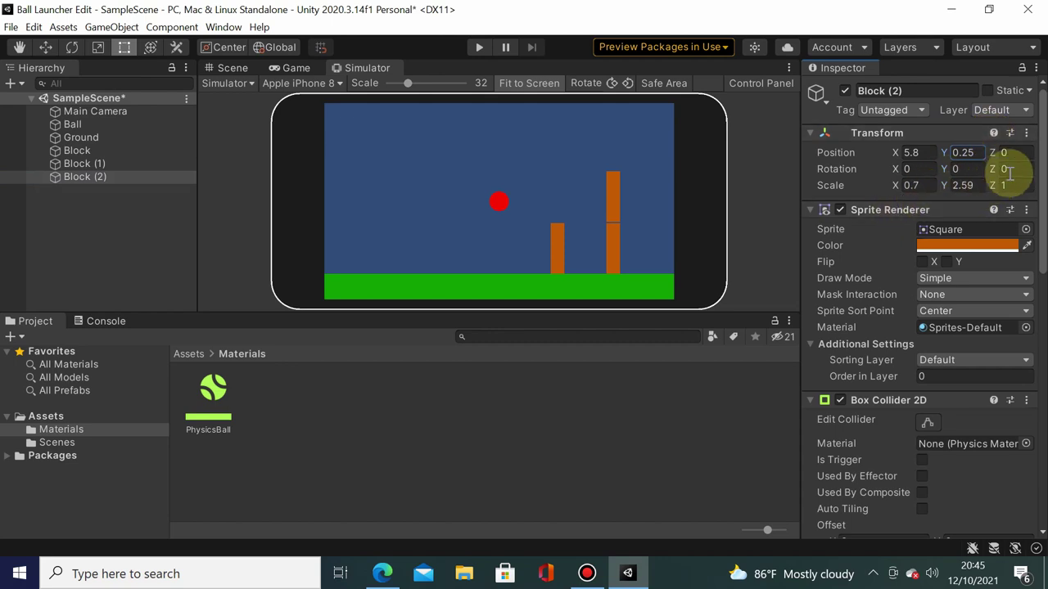
left_click(1004, 169)
type("9")
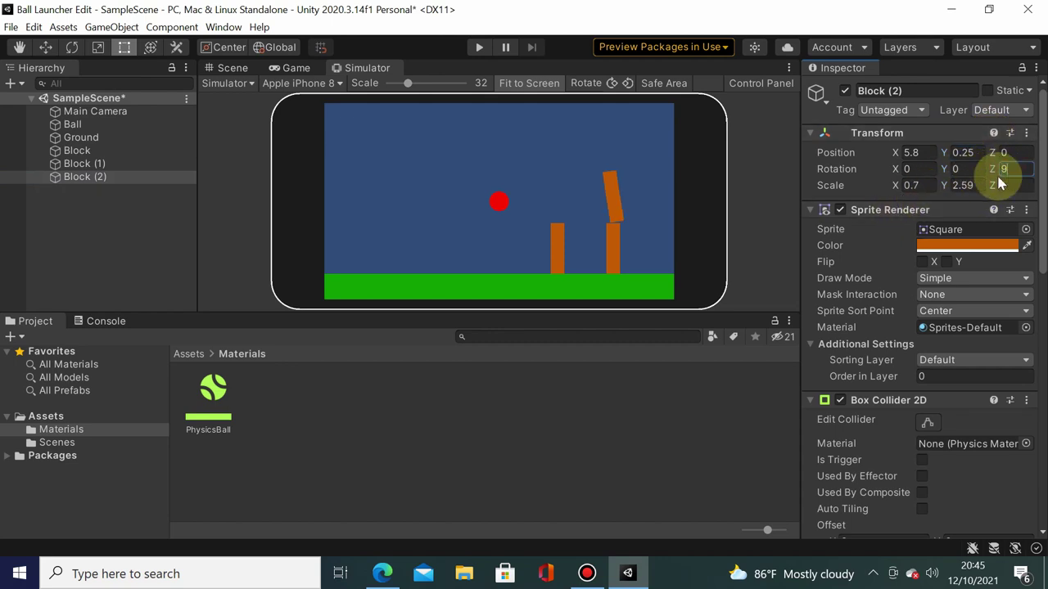
type("0")
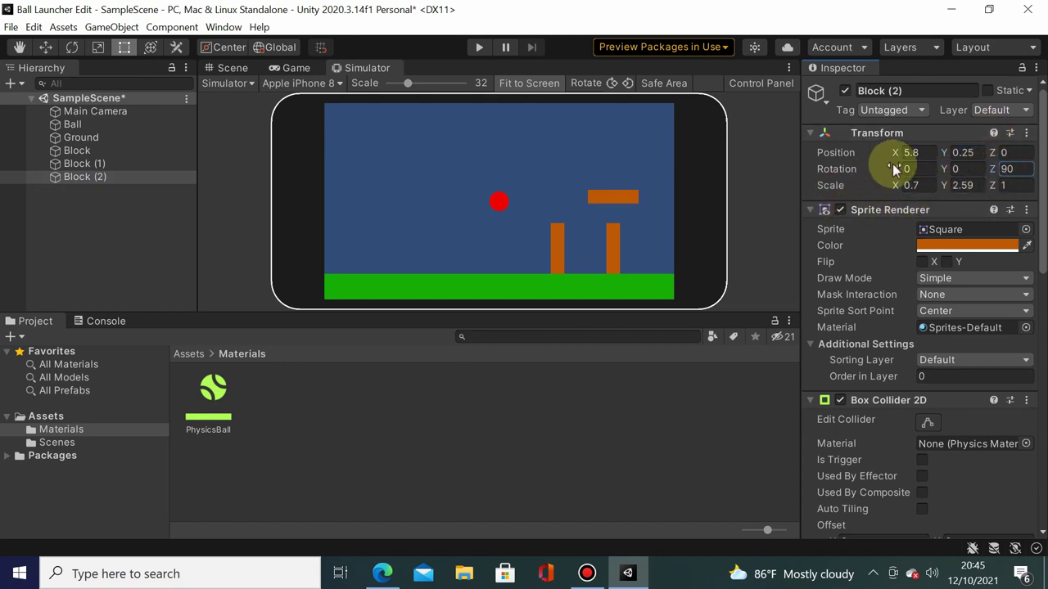
mouse_move(896, 152)
left_mouse_down()
mouse_move(878, 162)
mouse_move(903, 191)
left_mouse_up()
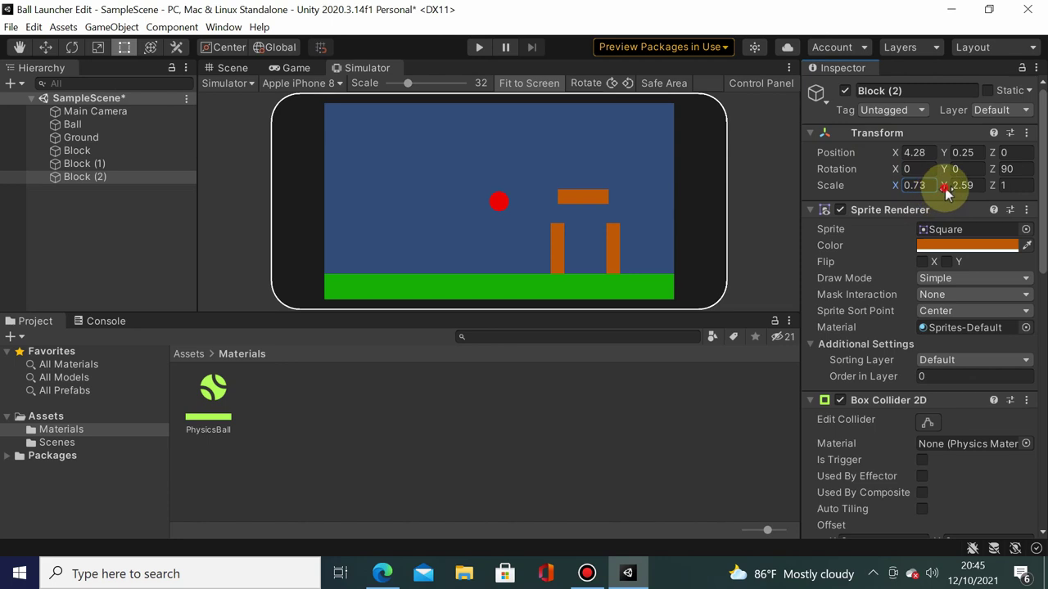
left_click_drag(982, 185, 989, 176)
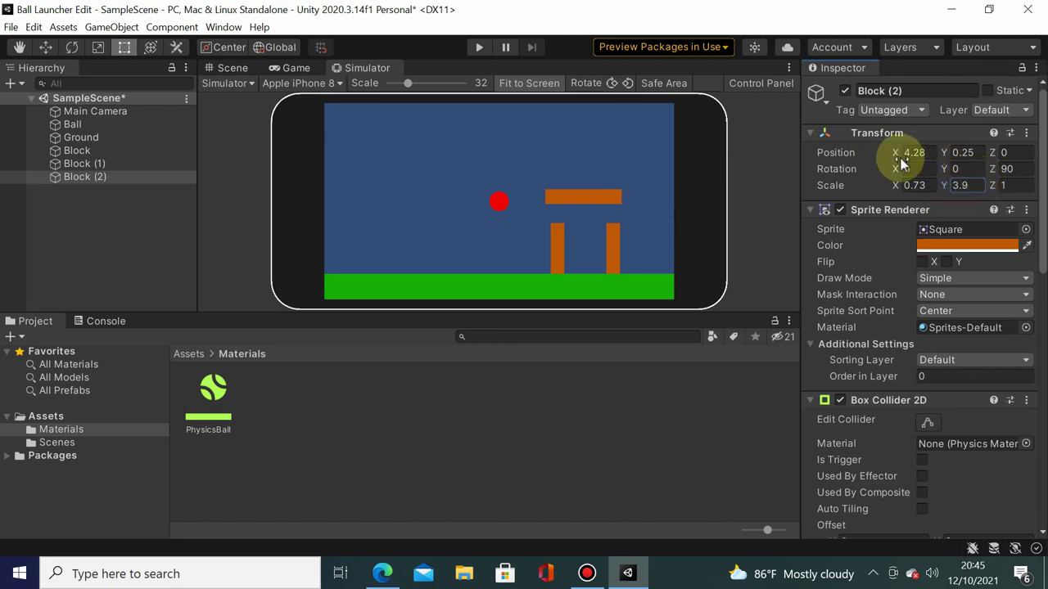
mouse_move(897, 153)
left_mouse_down()
mouse_move(915, 165)
mouse_move(905, 165)
mouse_move(940, 153)
left_mouse_up()
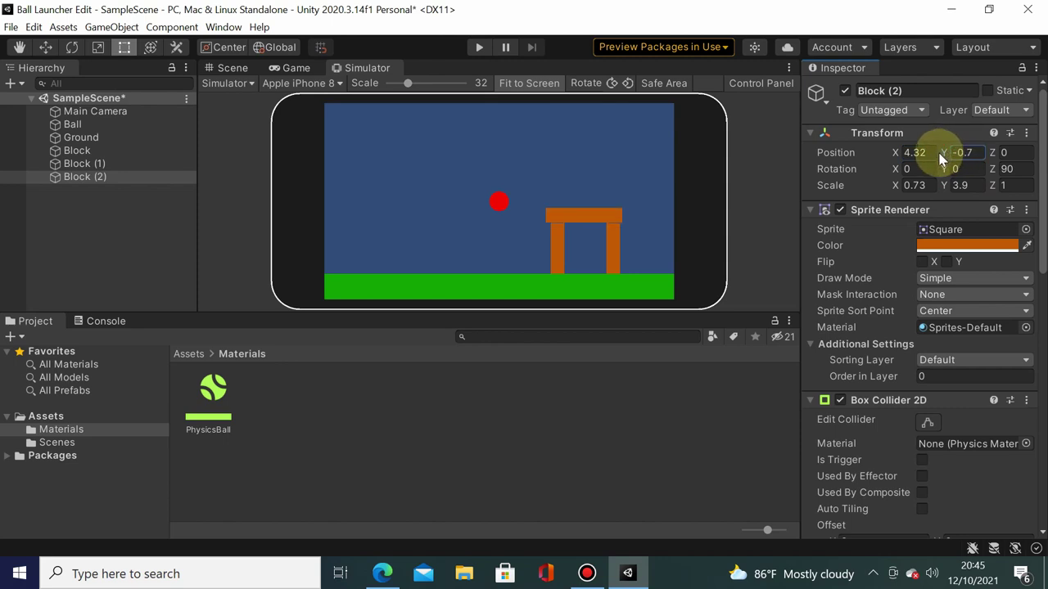
left_click(125, 155)
left_click(122, 164, "shift")
Duplicate both pillars and the crossbeam and lift the copies on top of the arch
left_click(122, 174, "shift")
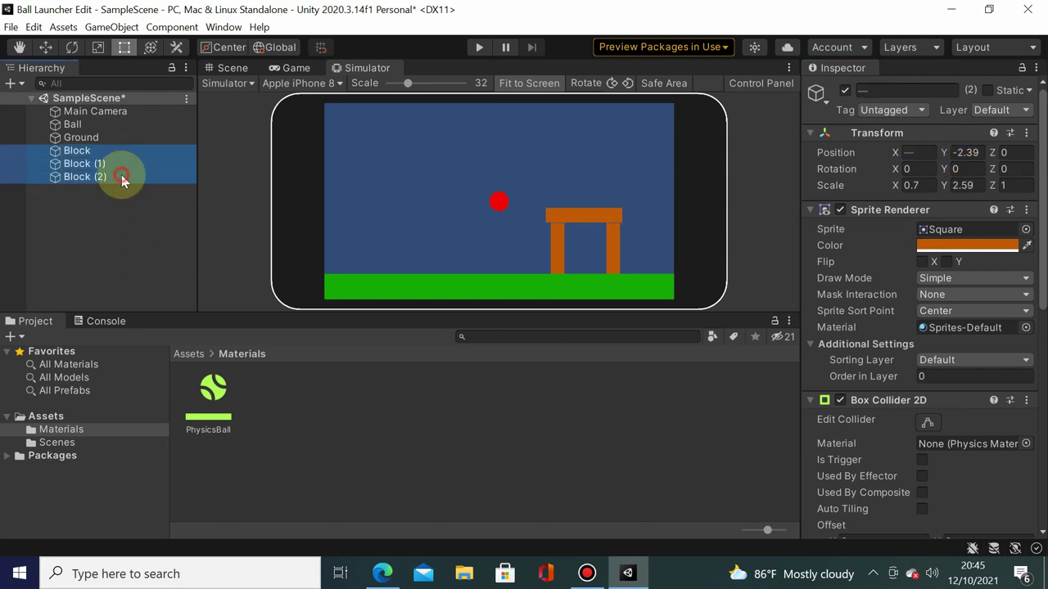
key("ctrl+d")
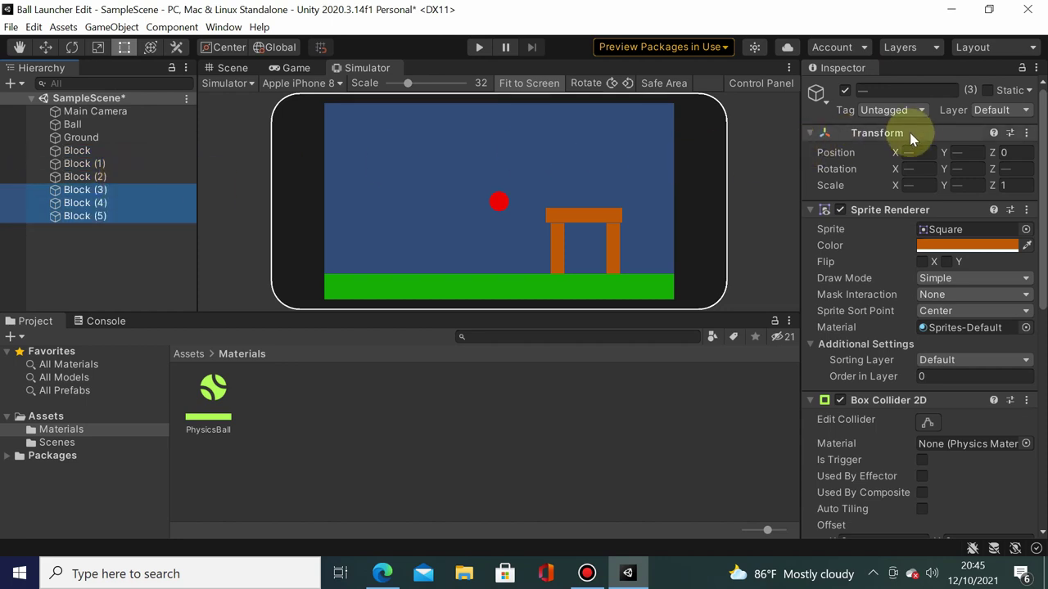
mouse_move(948, 151)
left_mouse_down()
mouse_move(996, 125)
mouse_move(987, 125)
left_mouse_up()
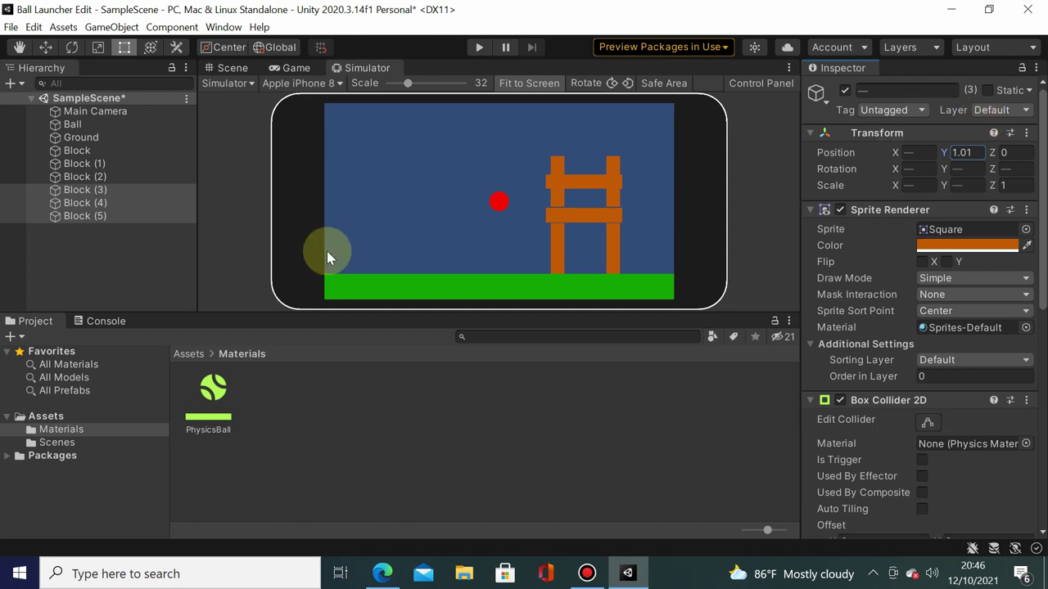
Raise the Block (5) crossbar to the tower top and start a play test
left_click(178, 220)
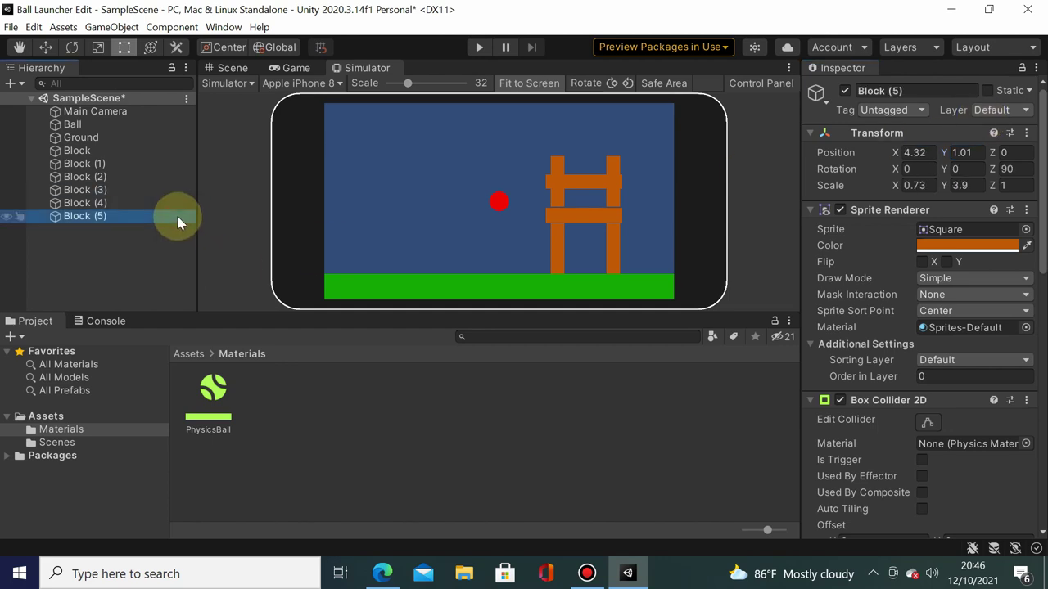
left_click(177, 216)
left_click_drag(950, 153, 979, 153)
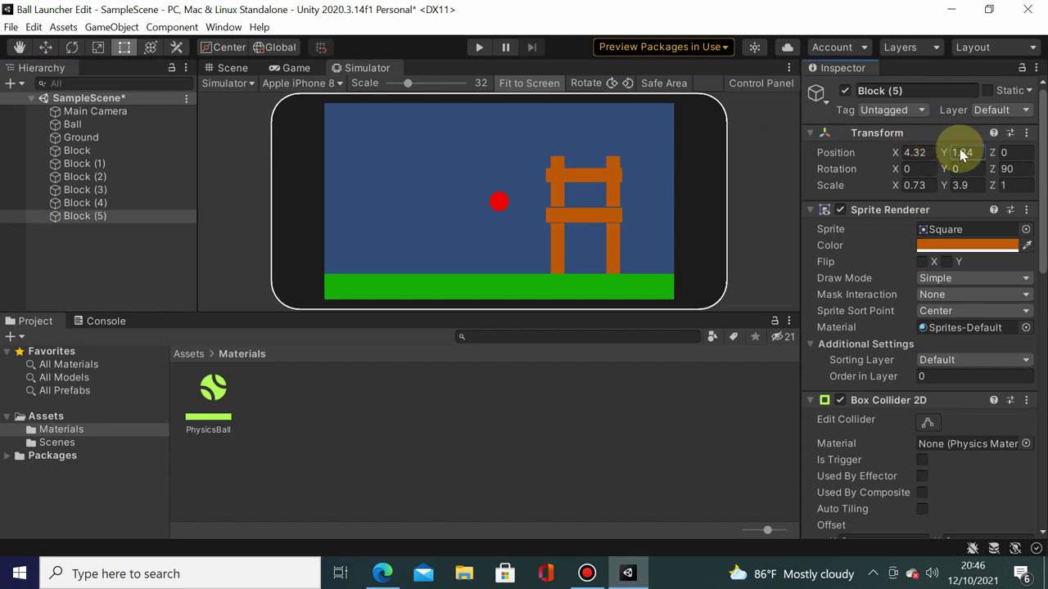
left_click(479, 49)
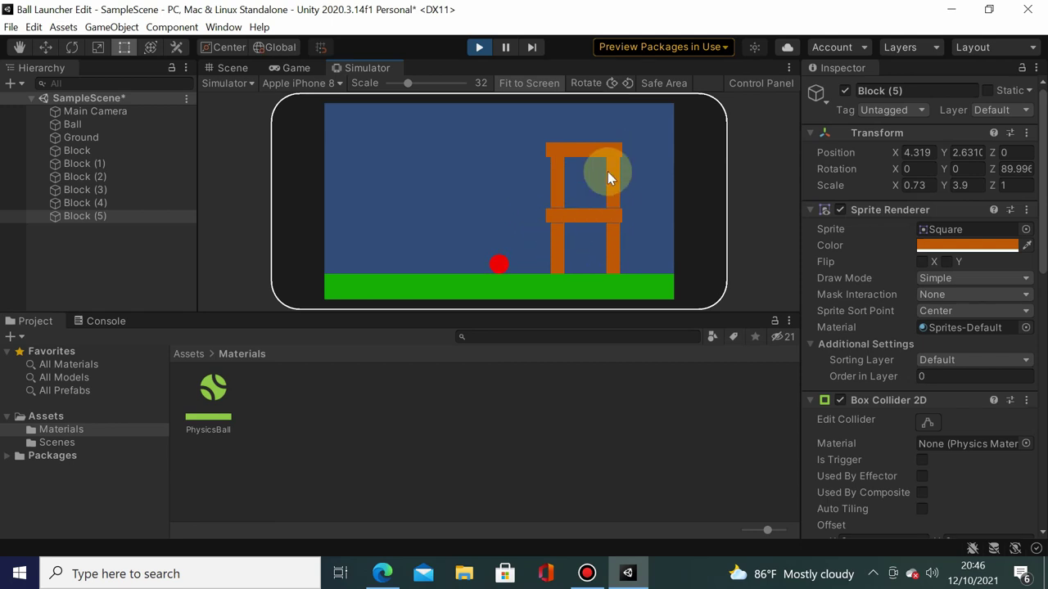
Stop the current run, replay the two-storey tower scene, then exit Play mode
left_click(479, 48)
left_click(479, 51)
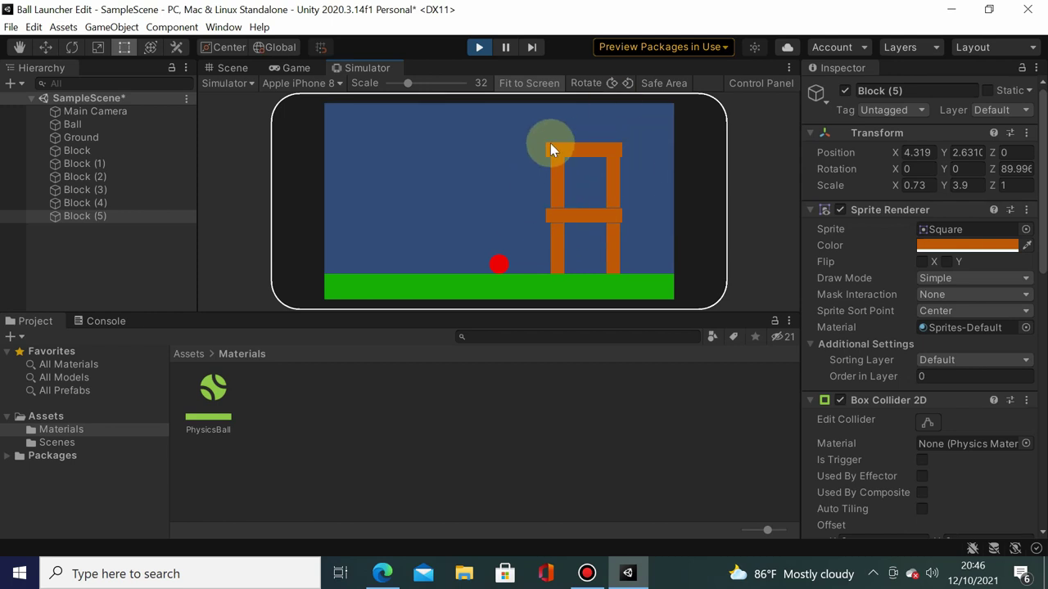
left_click(483, 50)
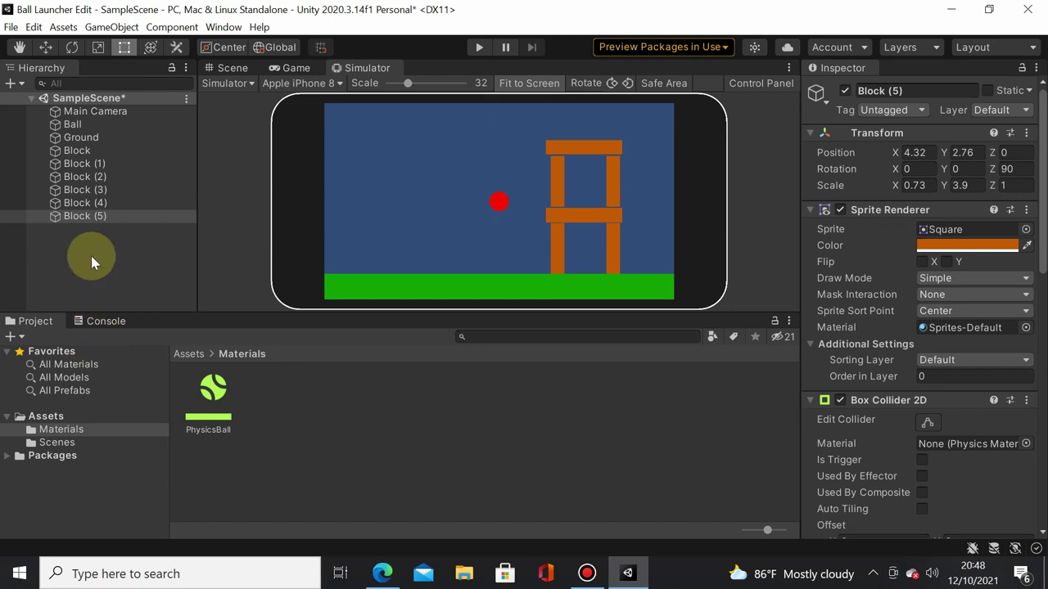
Create a 2D Physics Static Sprite from the Hierarchy
right_click(89, 232)
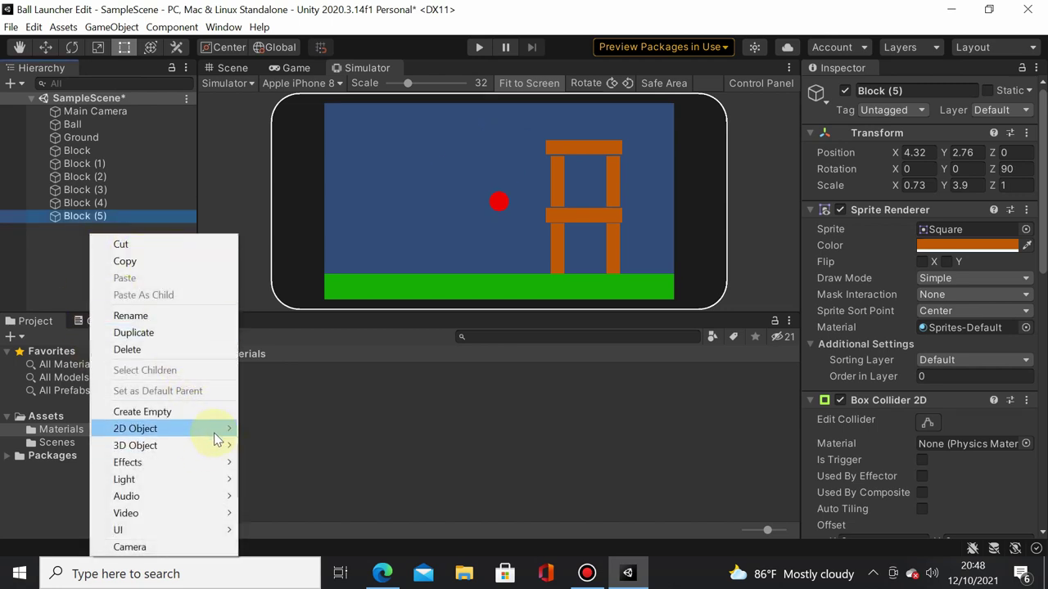
mouse_move(217, 432)
mouse_move(293, 427)
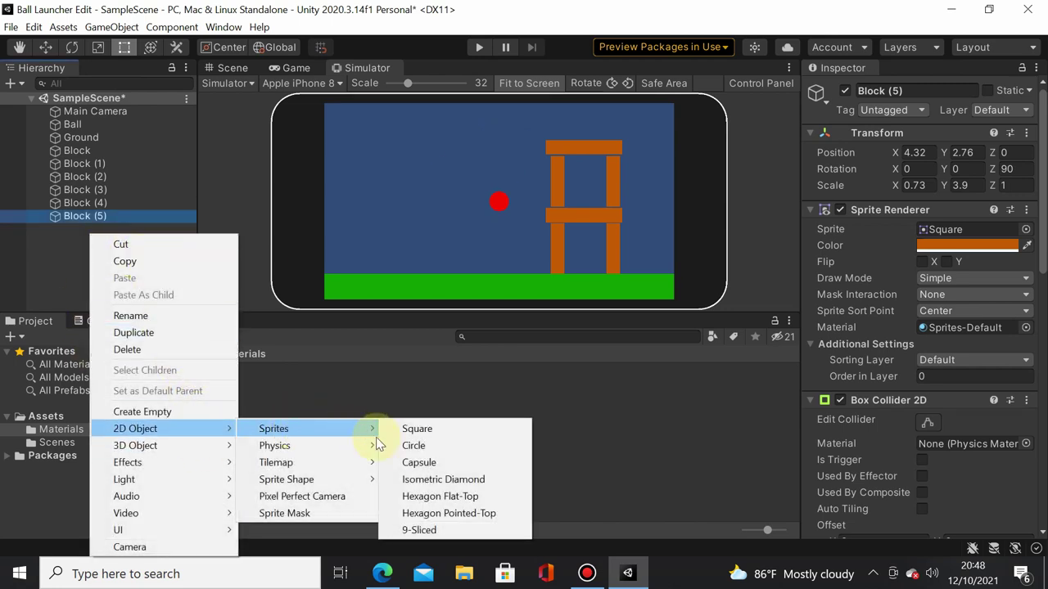
mouse_move(353, 445)
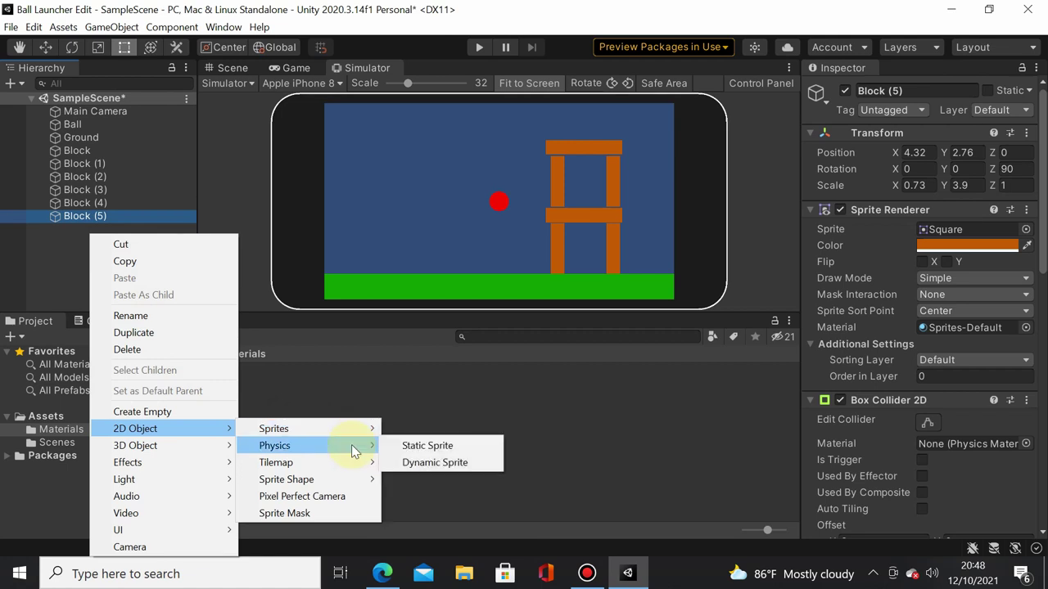
left_click(395, 447)
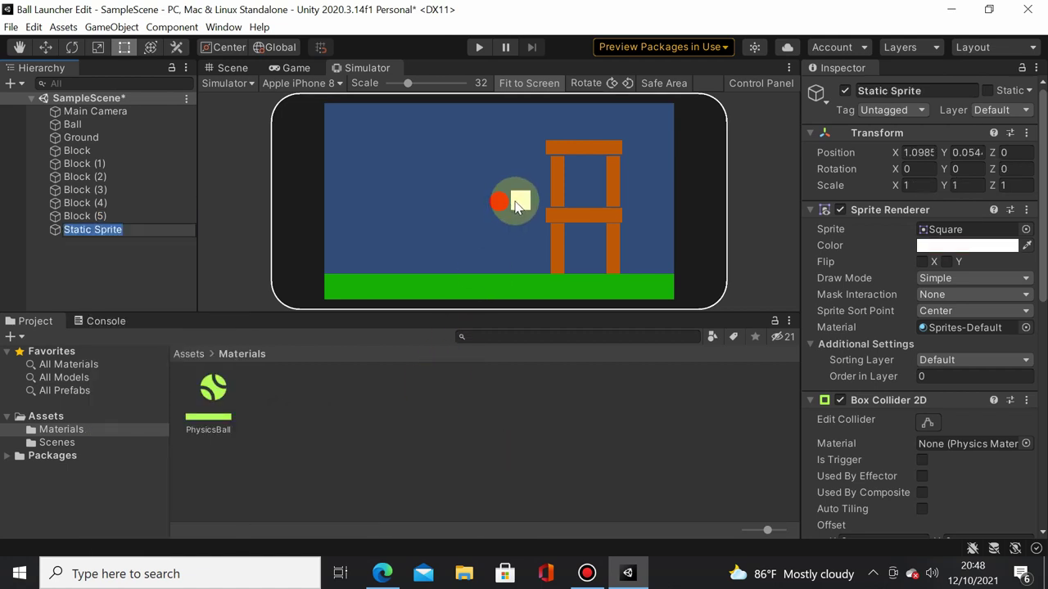
Set the Static Sprite's sprite to Circle
left_click(945, 229)
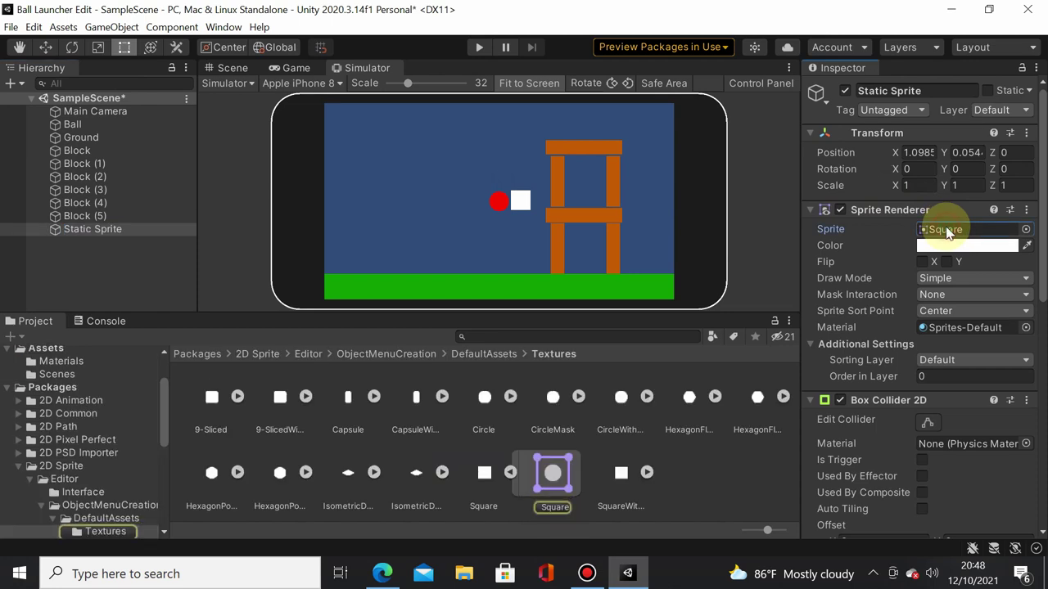
left_click(487, 418)
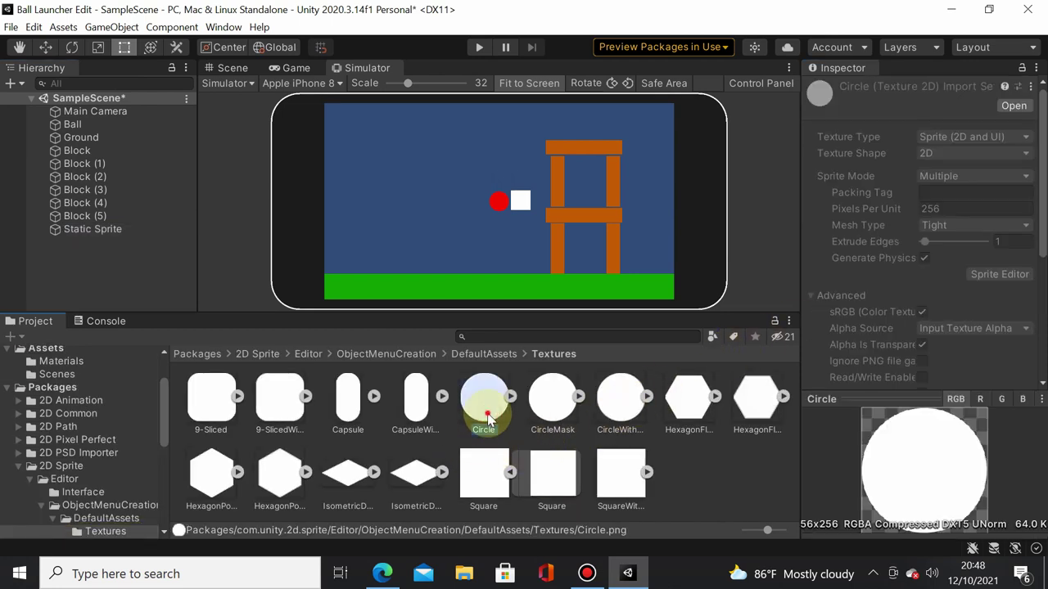
double_click(486, 418)
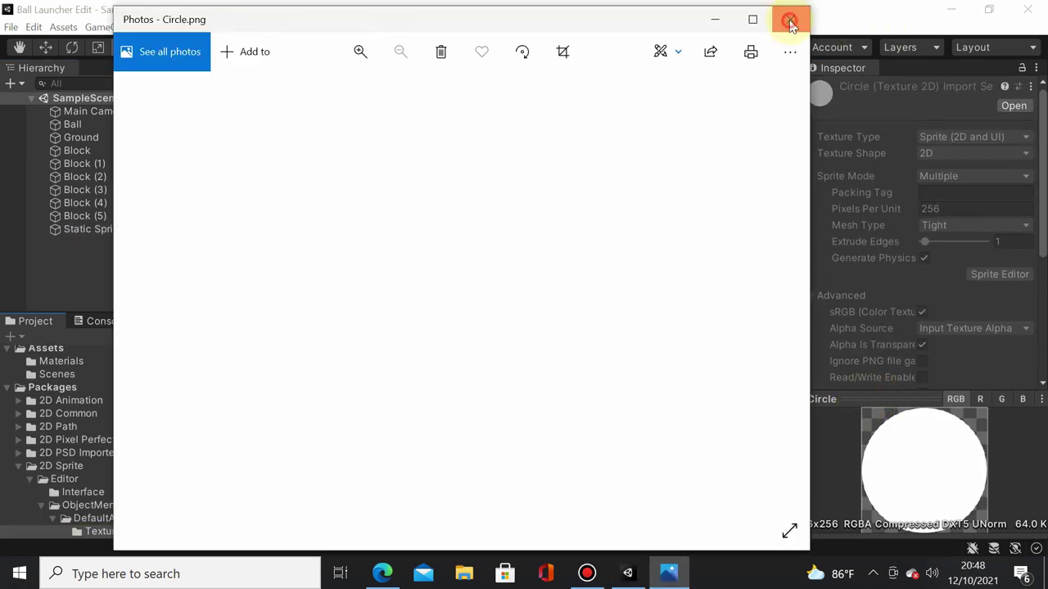
left_click(790, 22)
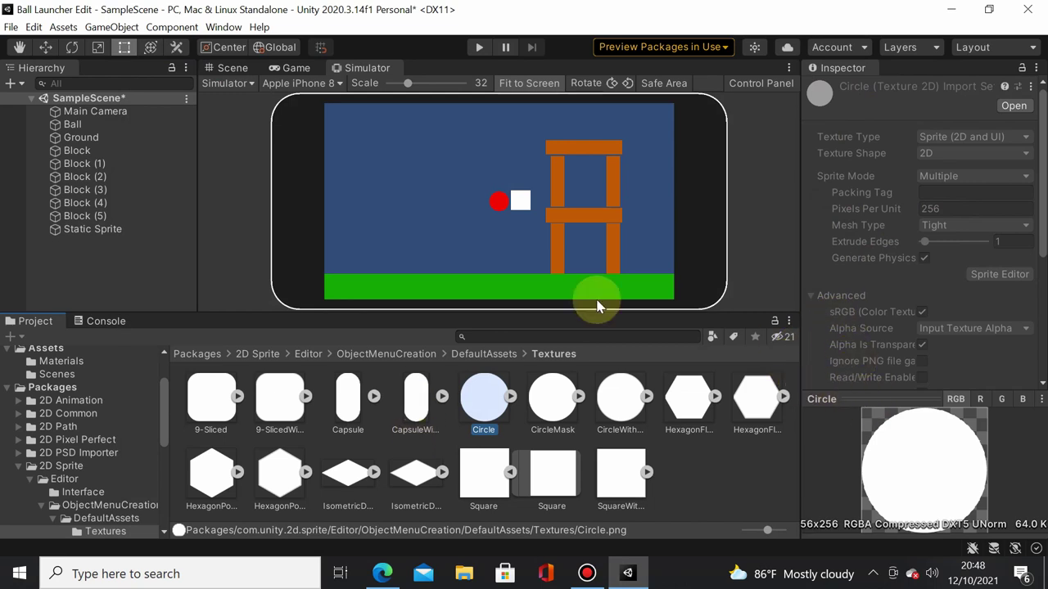
left_click(83, 228)
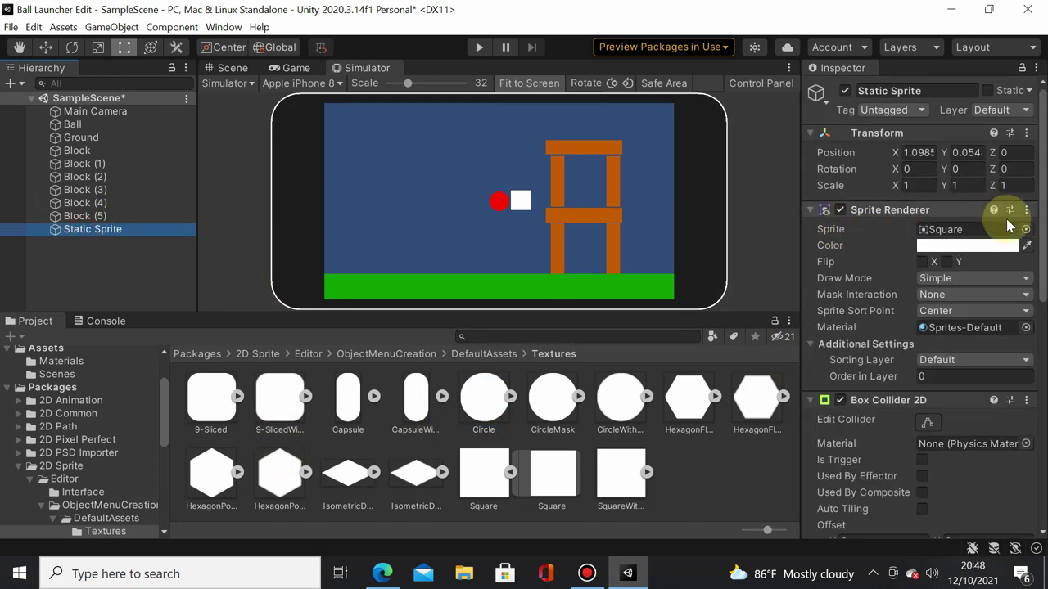
left_click(1026, 229)
type("circle")
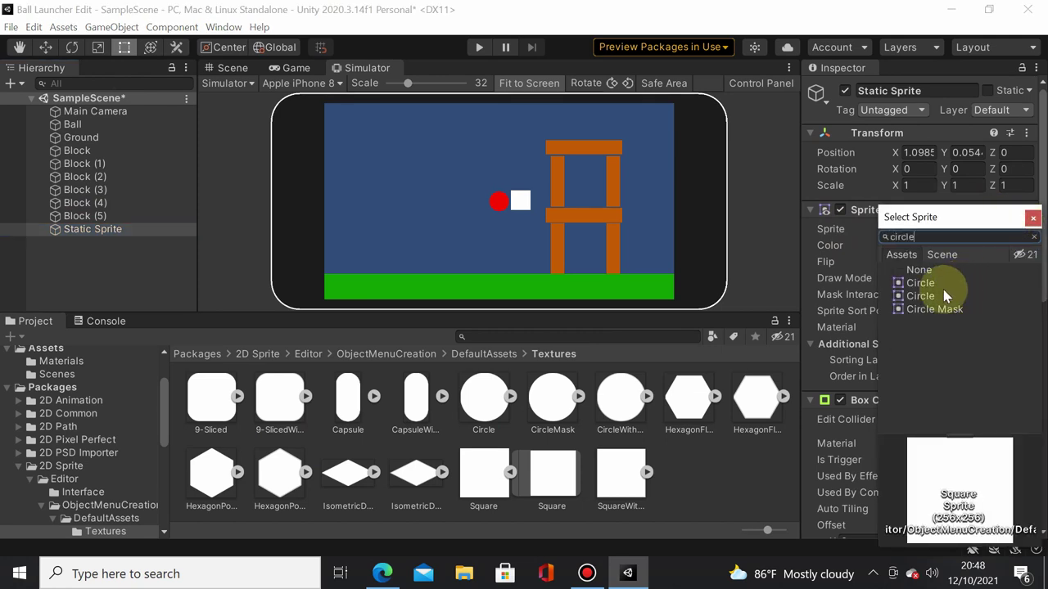
double_click(941, 286)
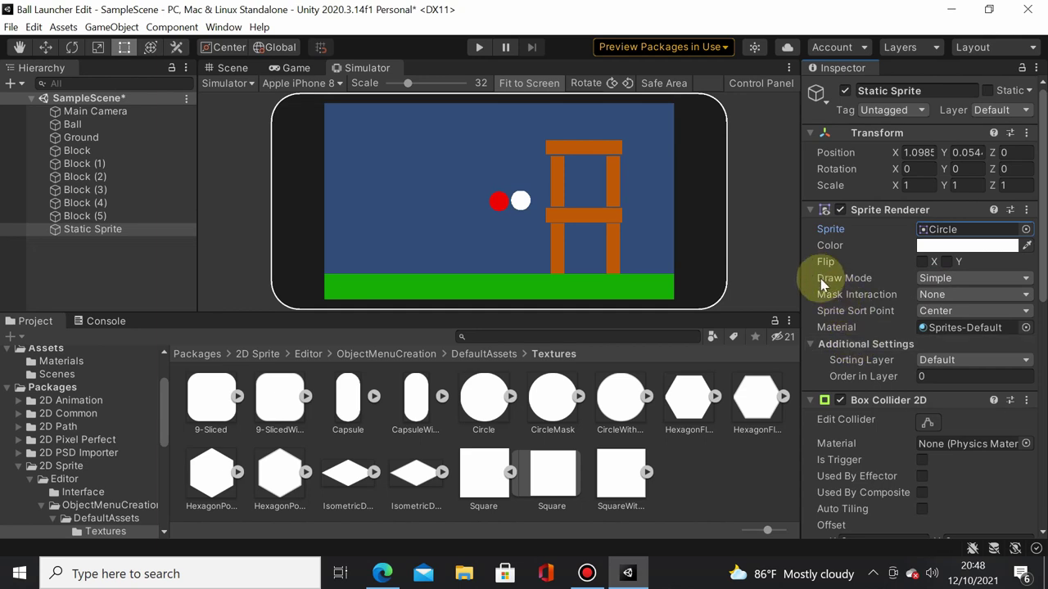
Remove the Box Collider 2D component from the Static Sprite
scroll(948, 407, "down", 5)
scroll(950, 376, "up", 5)
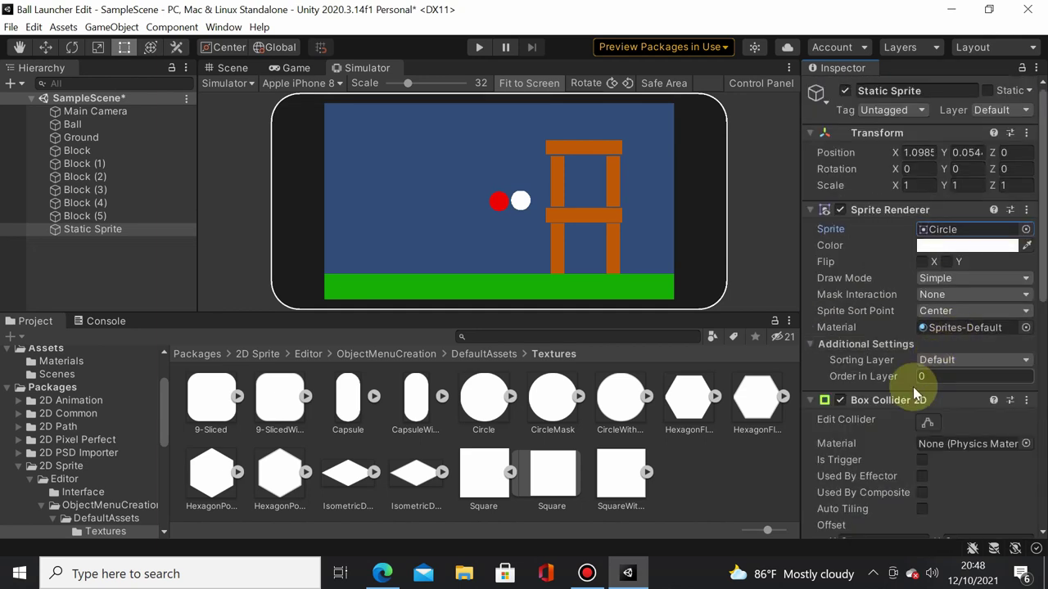
left_click(1027, 400)
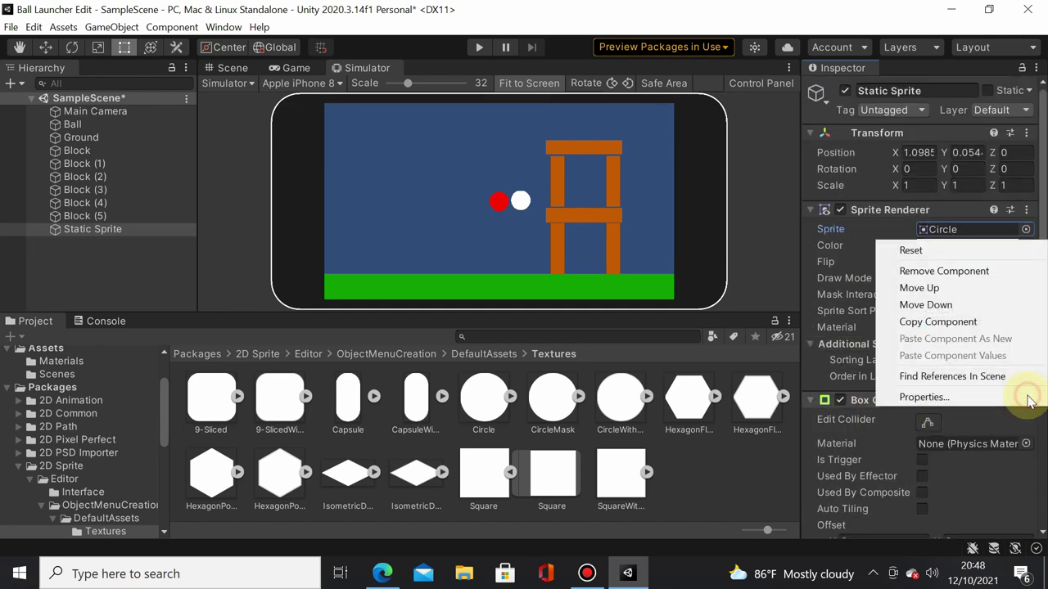
left_click(1009, 271)
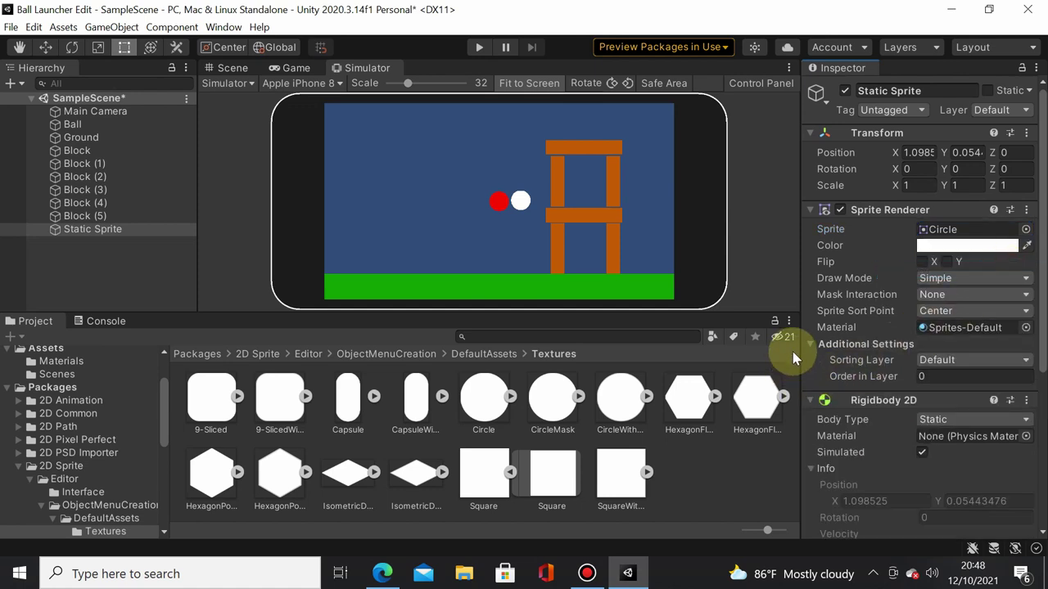
scroll(958, 433, "down", 3)
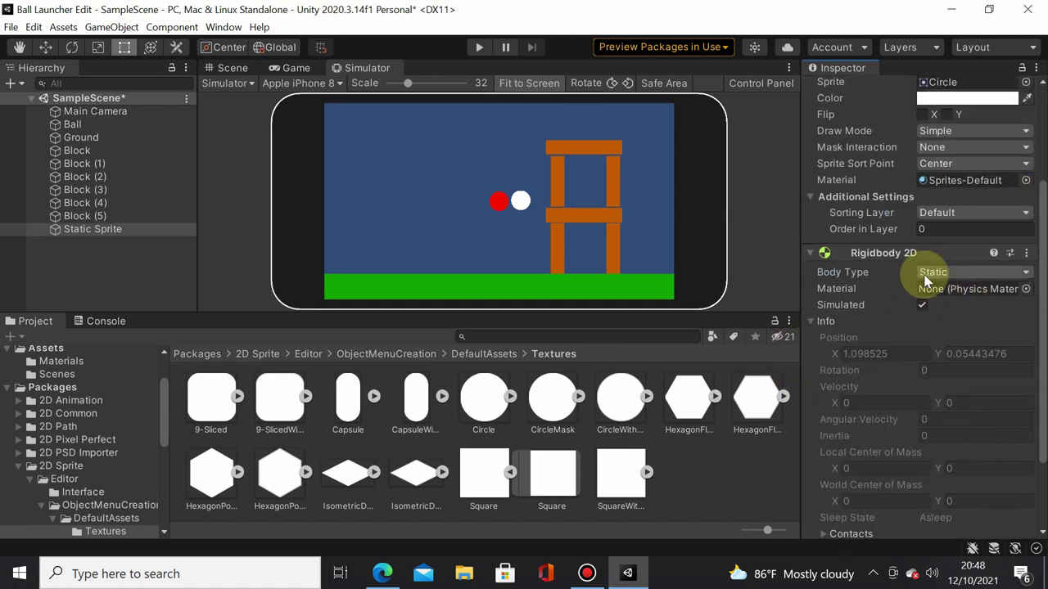
scroll(925, 328, "up", 3)
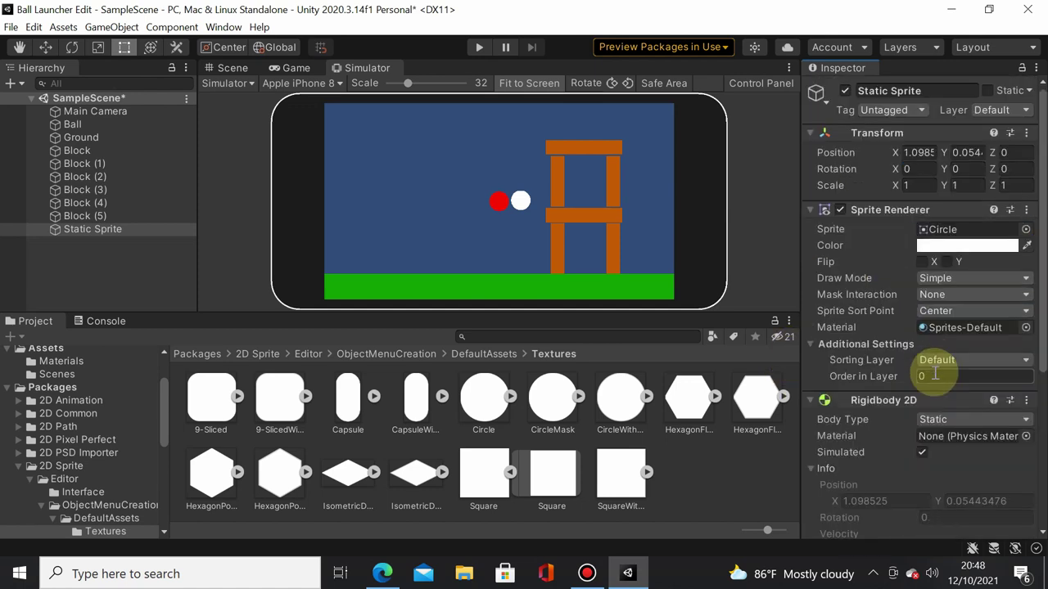
Colour the Static Sprite circle black and semi-transparent
left_click(966, 245)
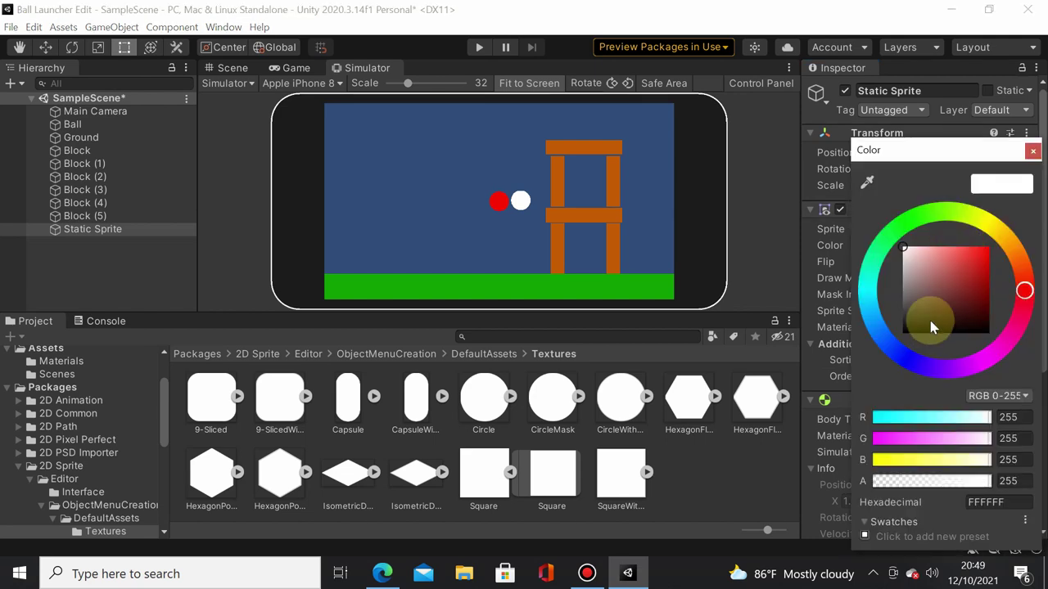
left_click_drag(930, 321, 861, 391)
left_click_drag(963, 484, 906, 483)
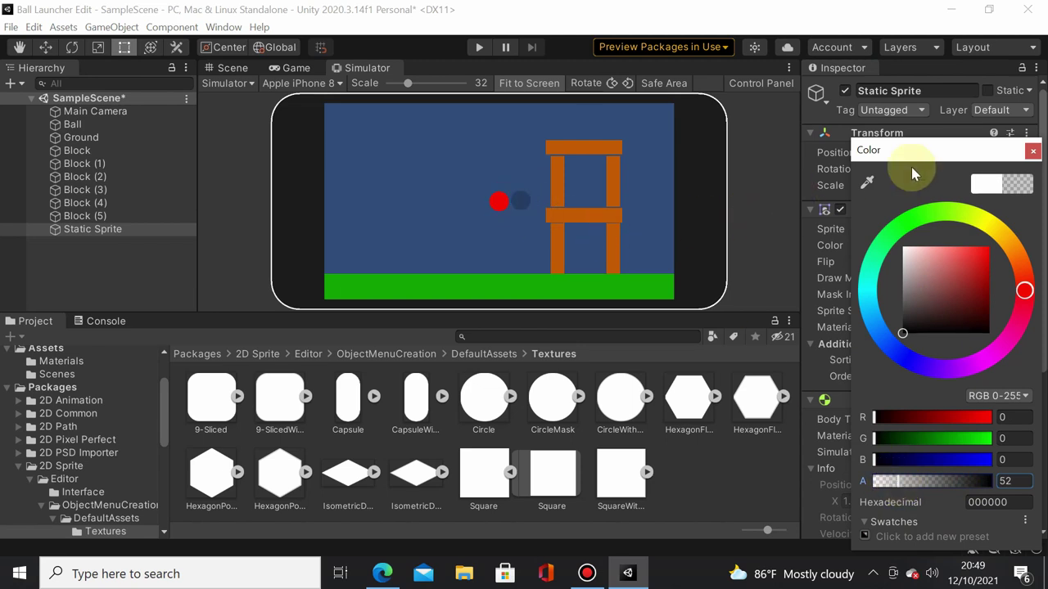
left_click(1033, 151)
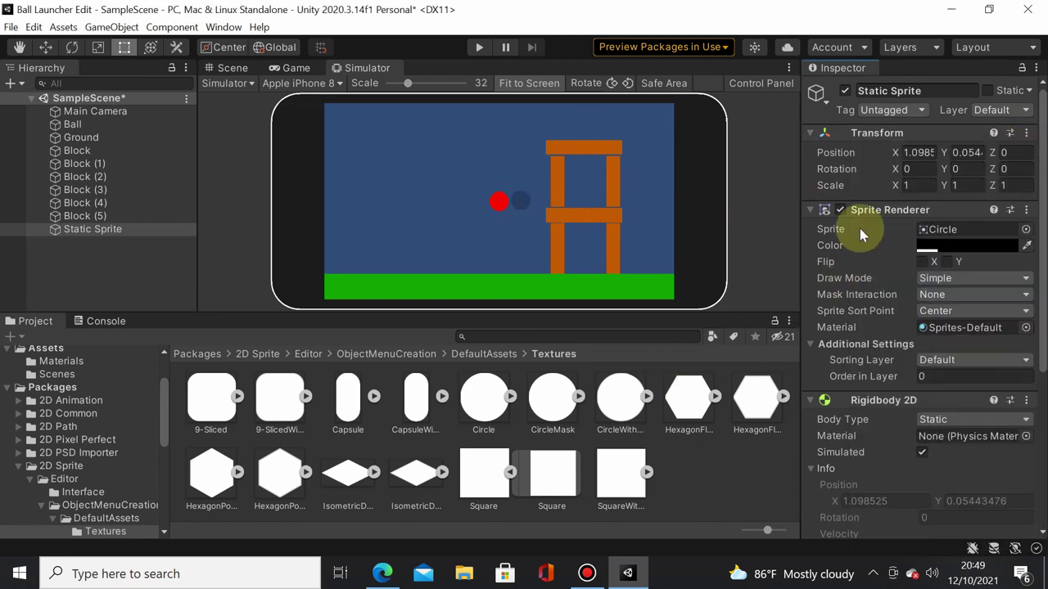
Move the dark circle to X -0.03 and scale it 0.7 on X, Y and Z
type("0")
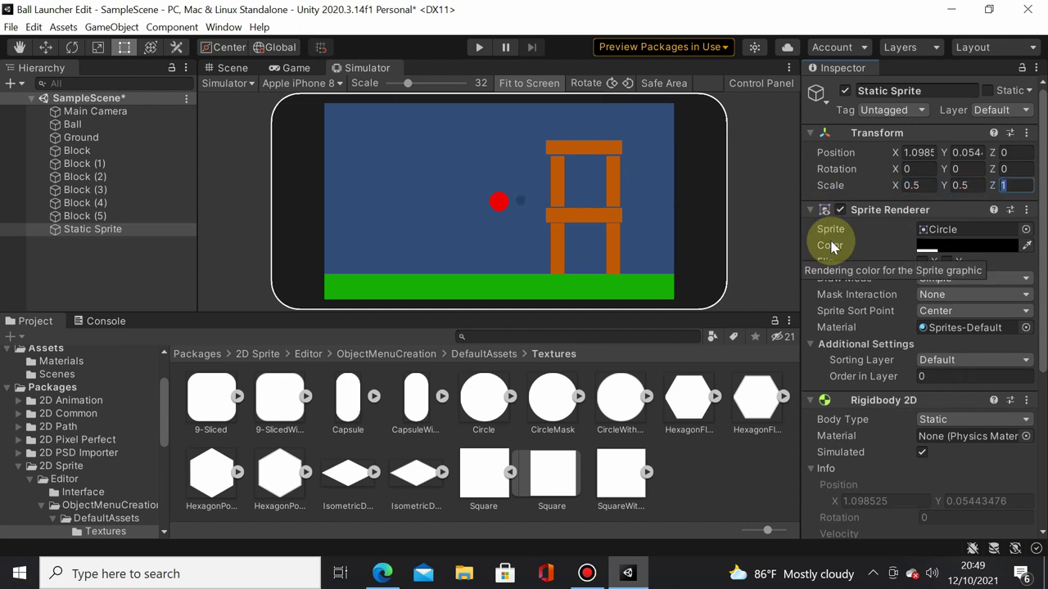
left_click(892, 152)
mouse_move(882, 161)
left_mouse_down()
mouse_move(964, 152)
mouse_move(991, 134)
left_mouse_up()
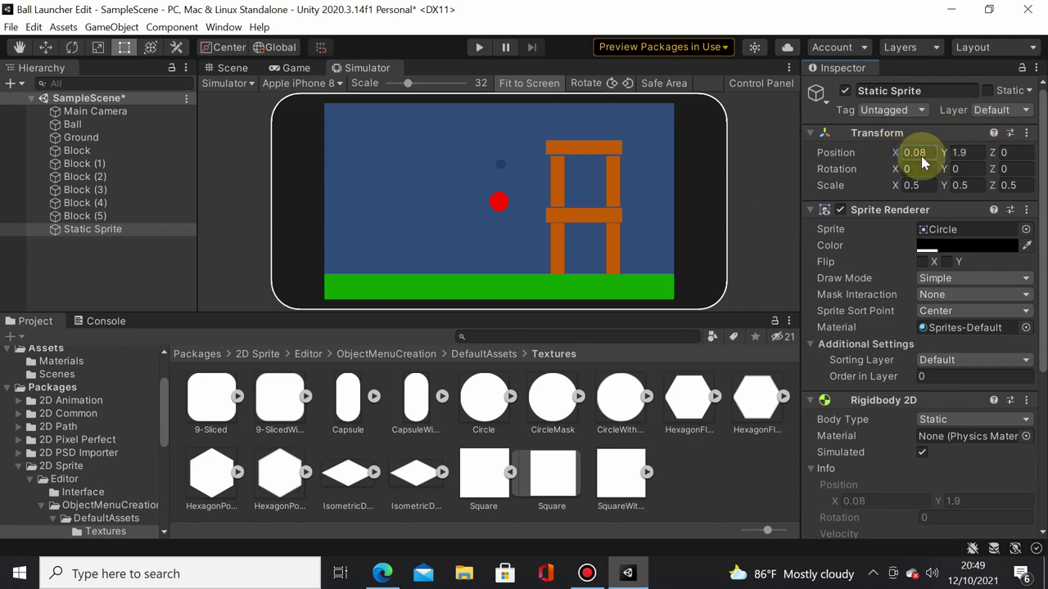
left_click_drag(919, 164, 917, 190)
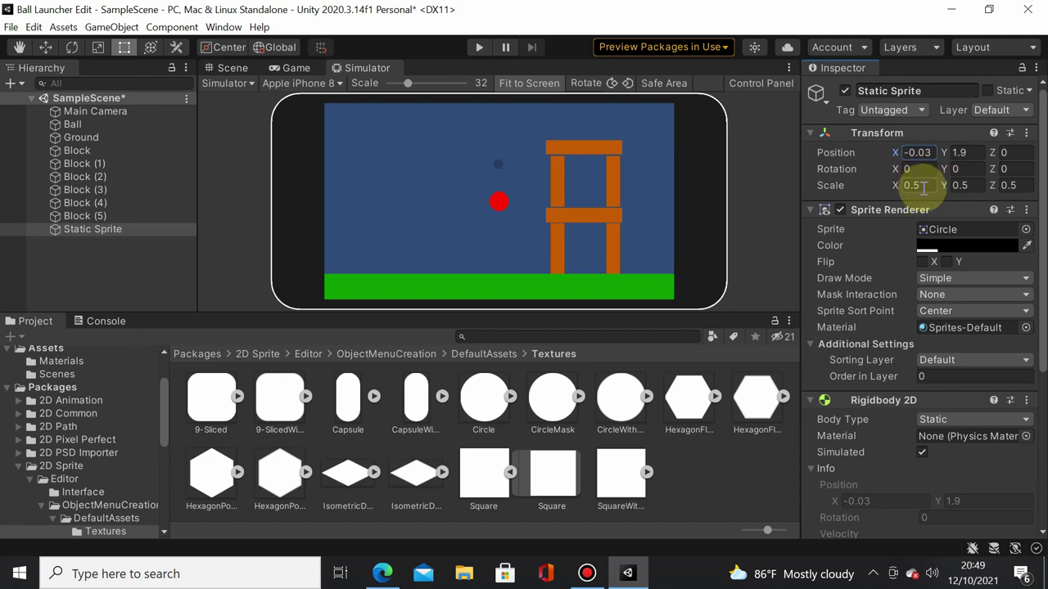
type("0.7")
key("Return")
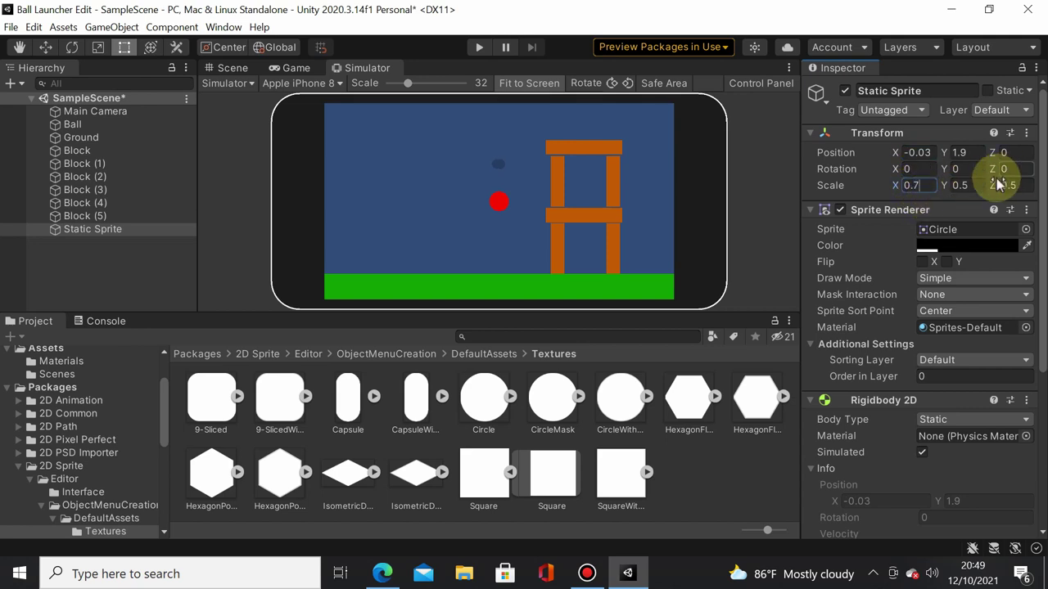
left_click(964, 187)
type("0.7")
key("Tab")
type("0.7")
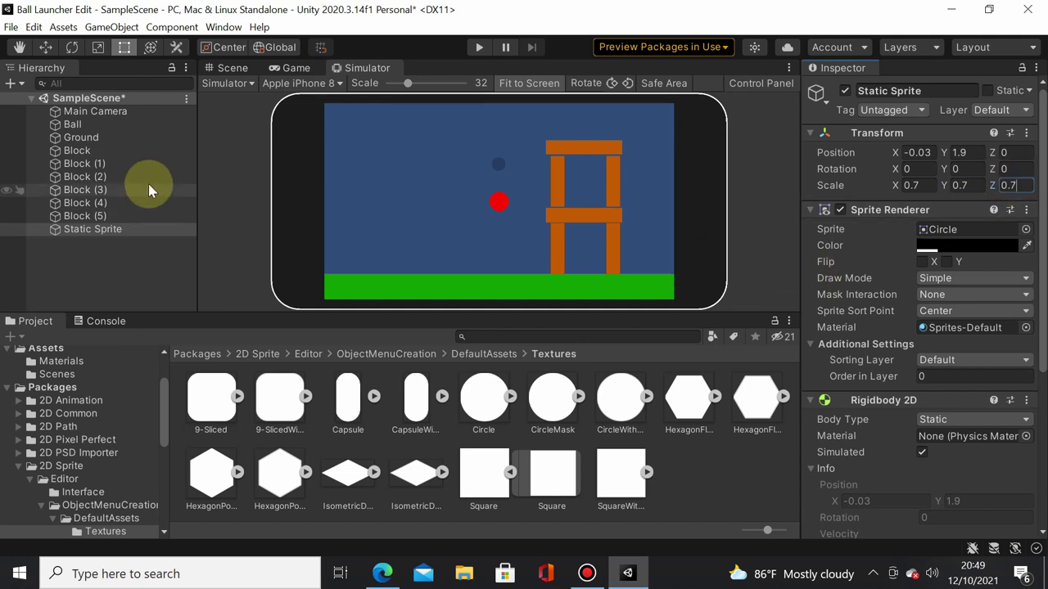
Move the red Ball to position X -3.33, Y 2.88
left_click(108, 125)
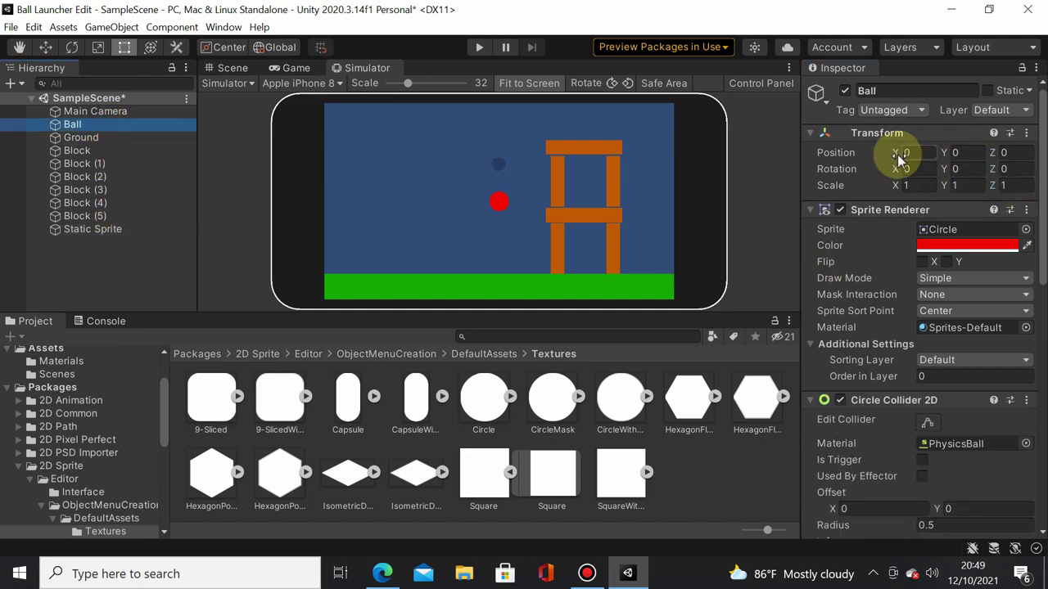
left_click_drag(895, 153, 823, 168)
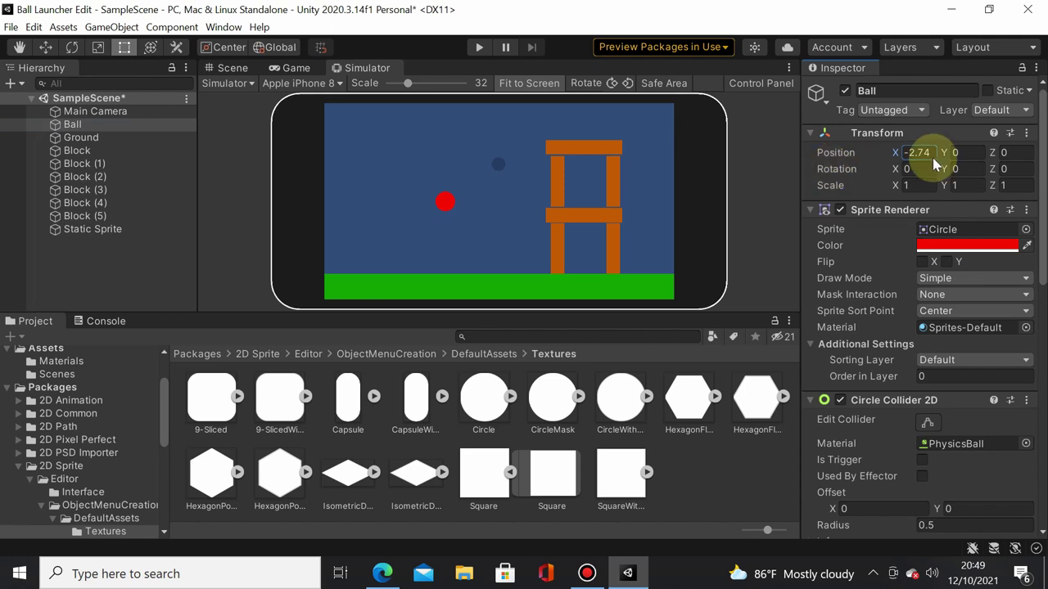
left_click_drag(950, 154, 1033, 152)
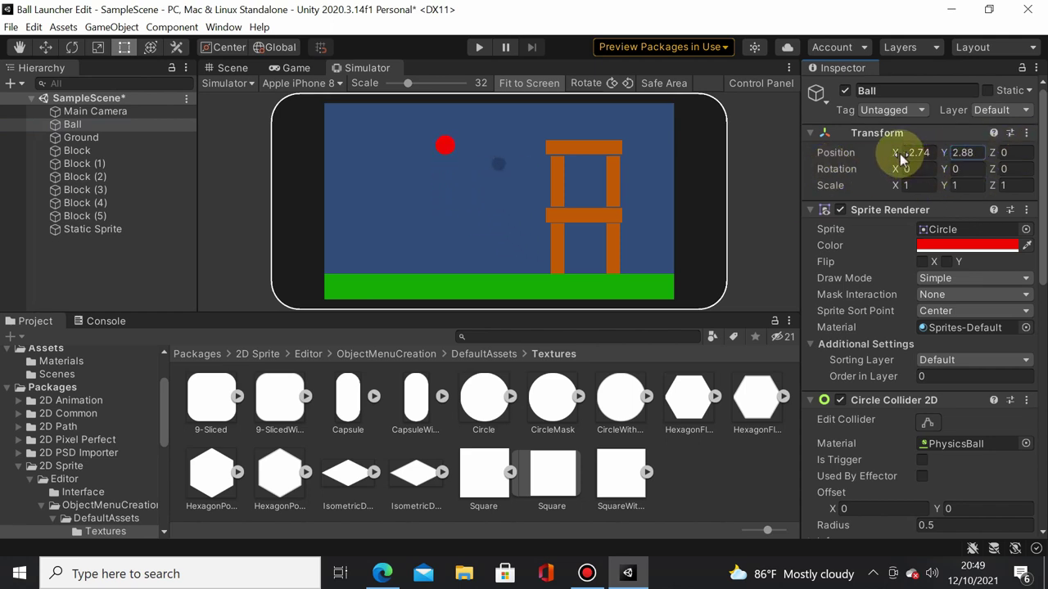
left_click_drag(901, 154, 876, 154)
left_click(462, 222)
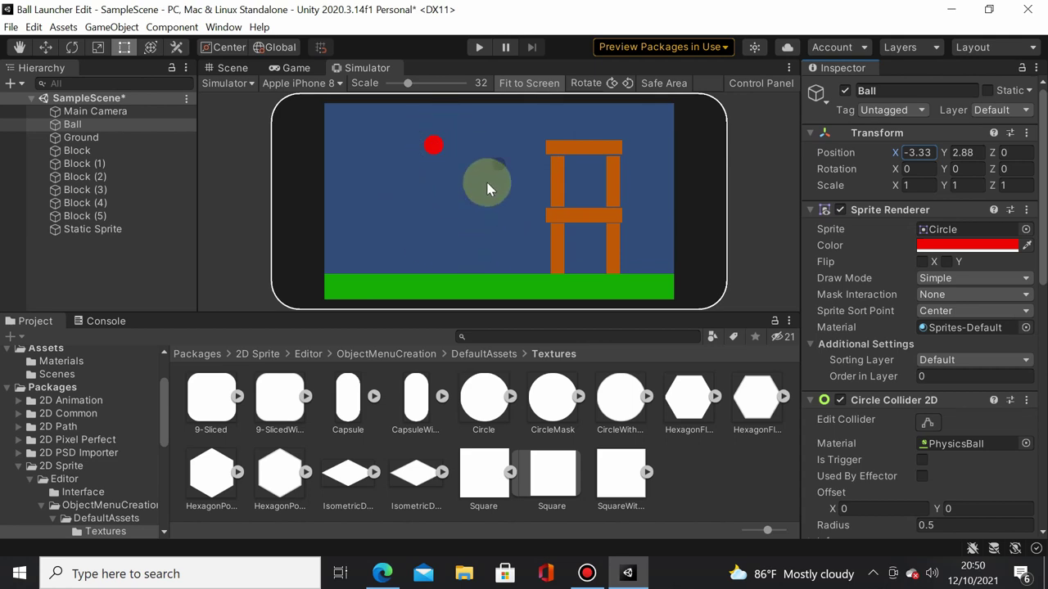
left_click(103, 147)
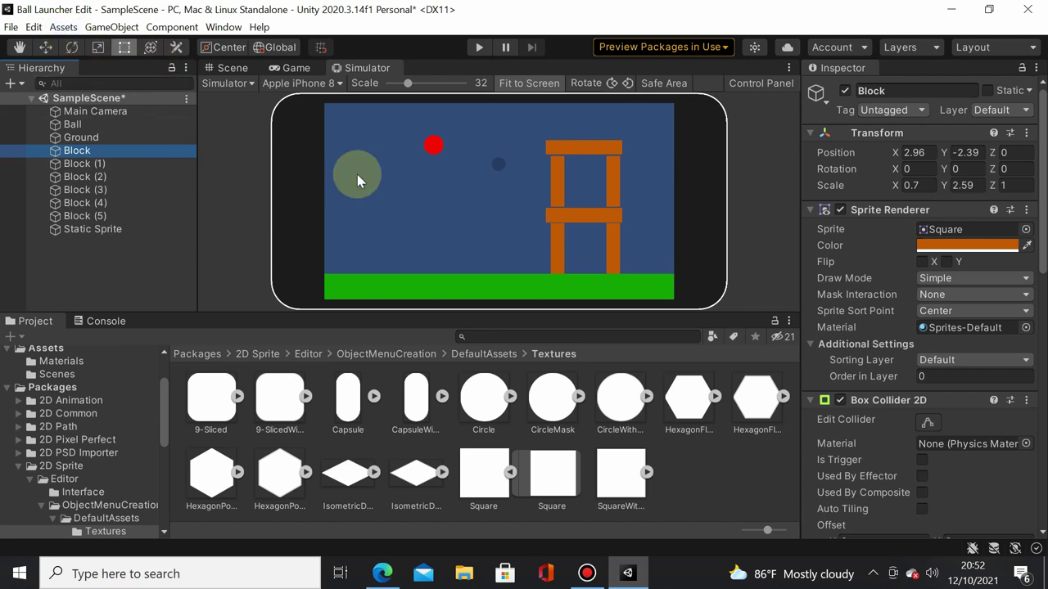
Add a Spring Joint 2D to the Ball via a 'Spring' search, then try linking the dark circle
left_click(117, 270)
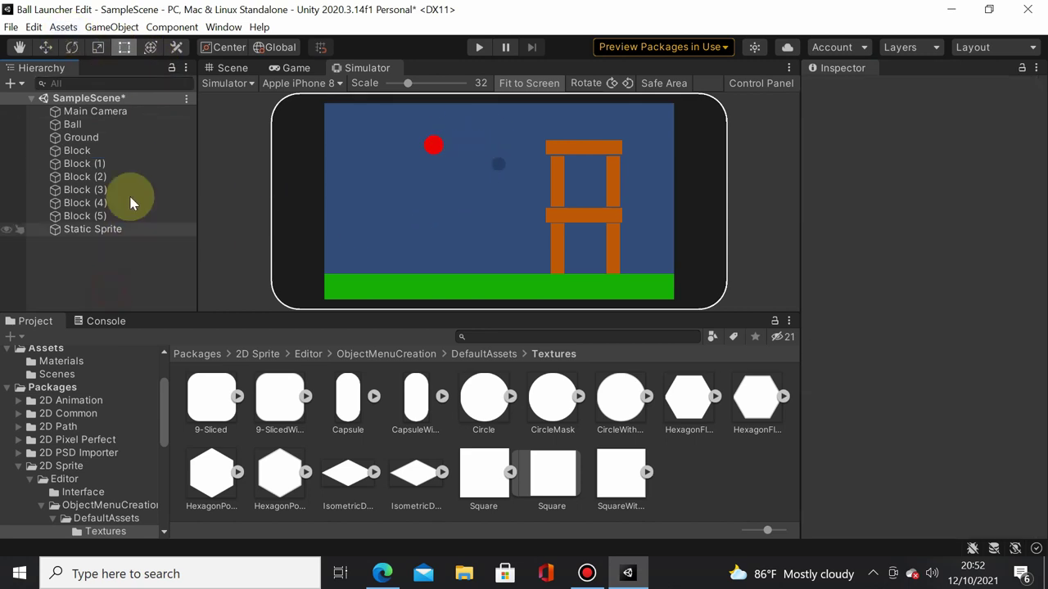
left_click(110, 151)
left_click(73, 124)
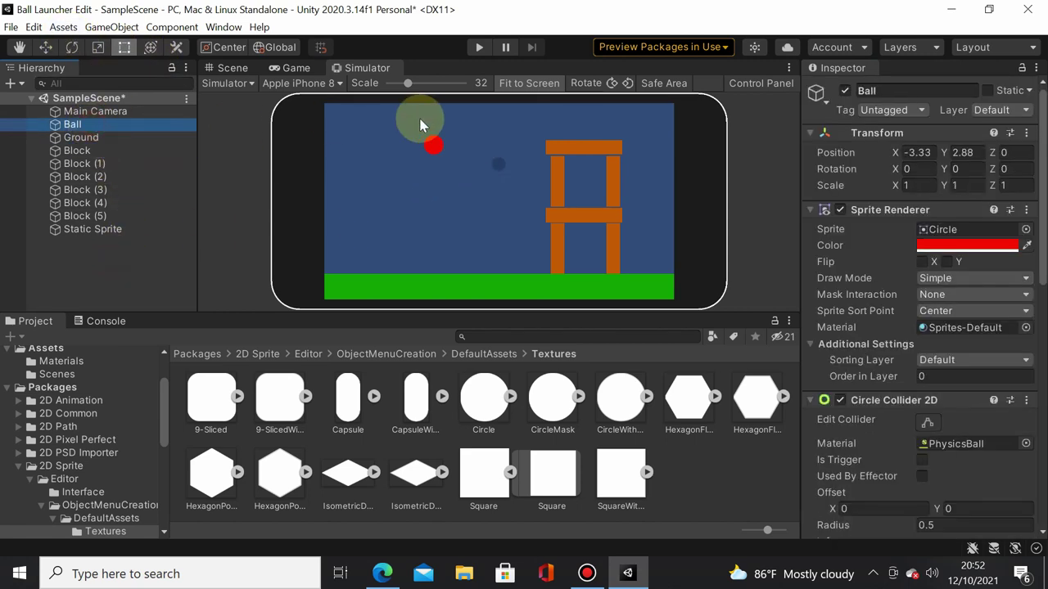
scroll(950, 377, "down", 10)
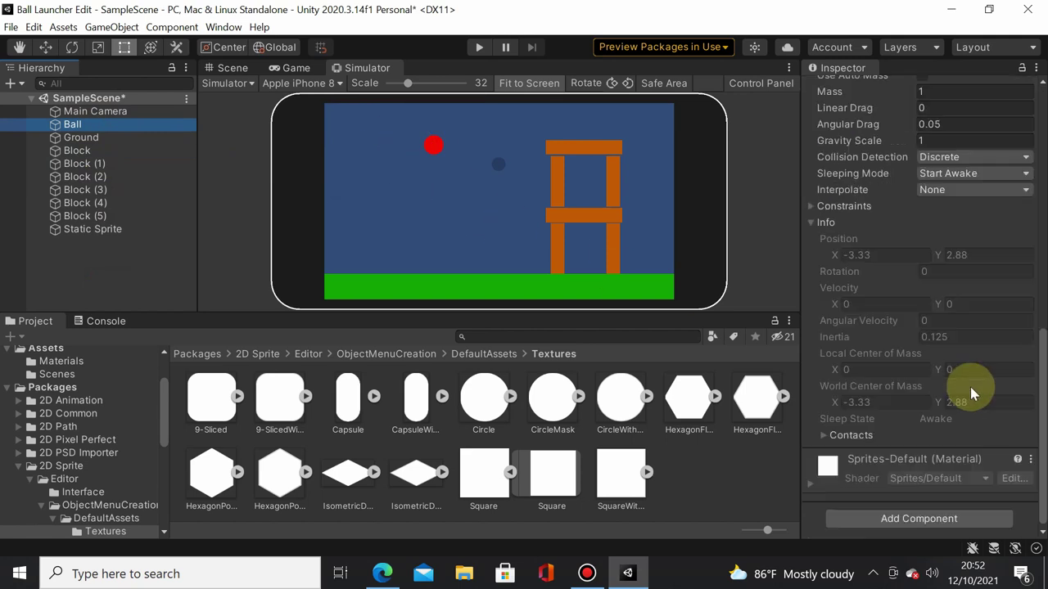
left_click(911, 512)
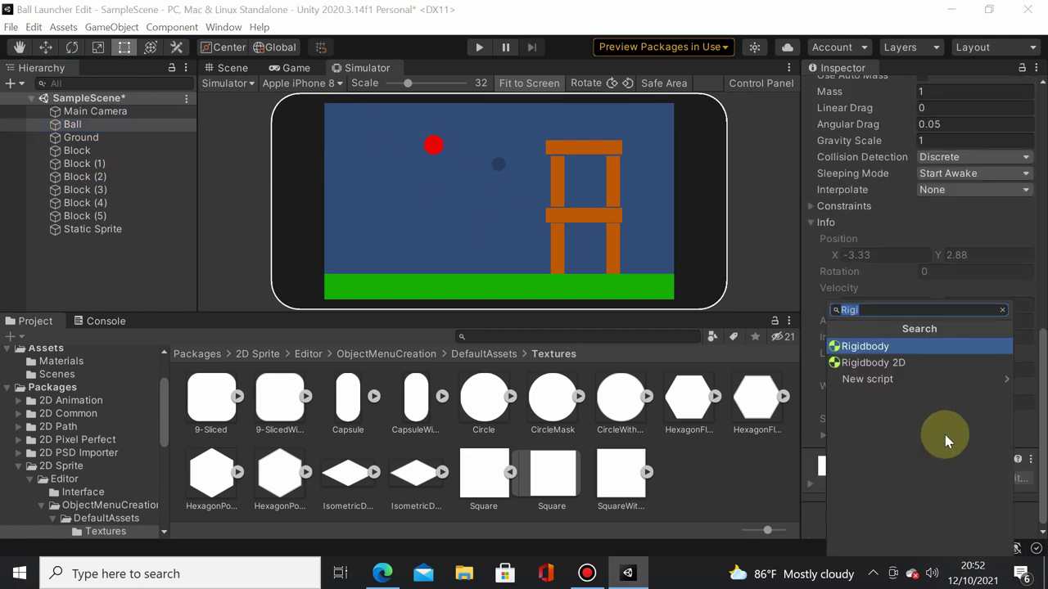
type("Spring")
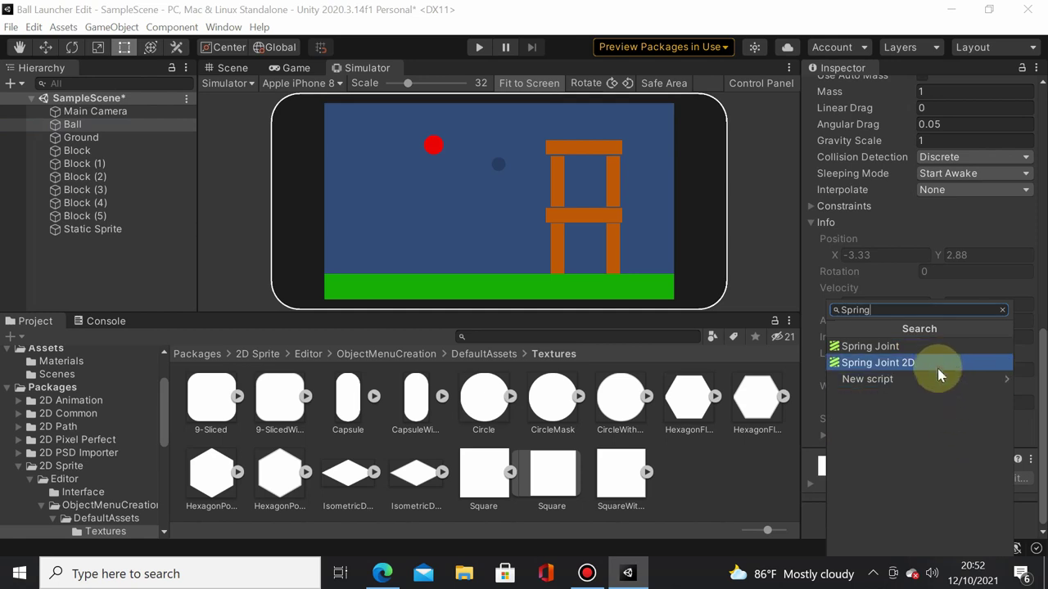
left_click(937, 364)
scroll(938, 496, "down", 5)
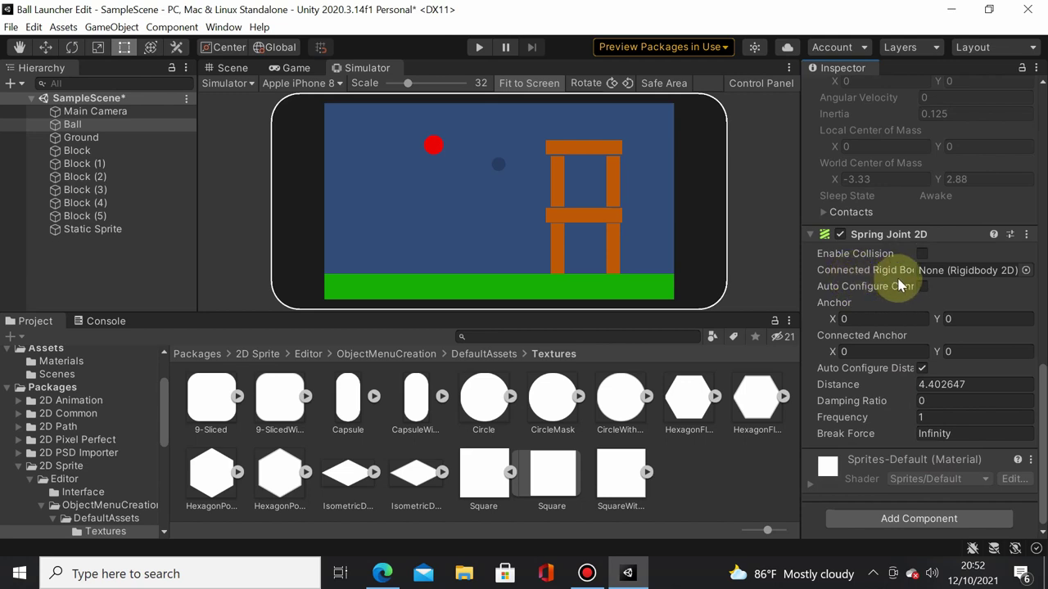
mouse_move(82, 230)
left_mouse_down()
mouse_move(768, 249)
mouse_move(966, 271)
left_mouse_up()
Rename the dark Static Sprite circle to Pivot
left_click(82, 230)
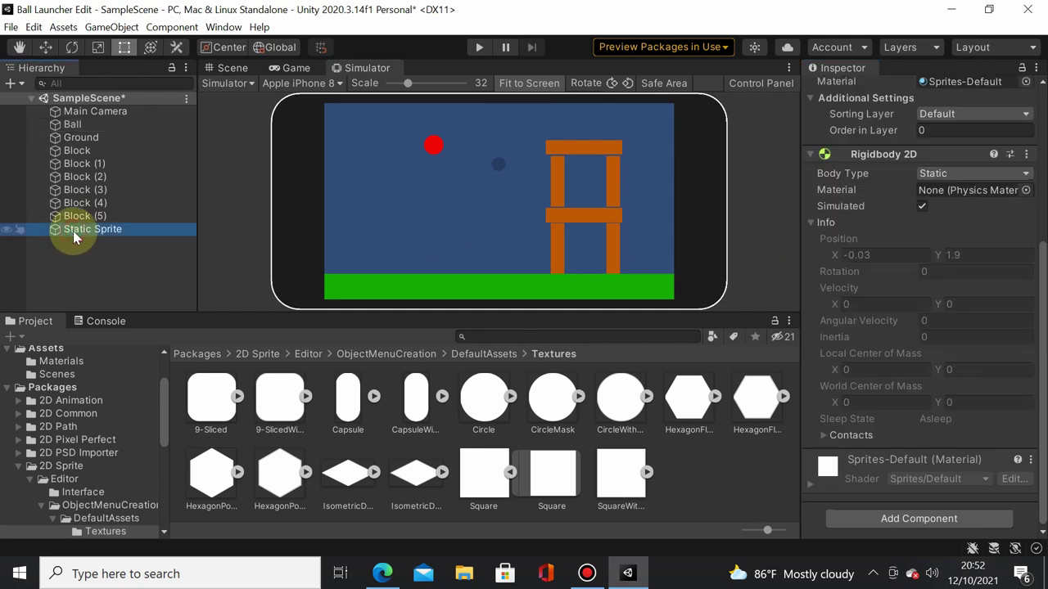
scroll(943, 90, "up", 5)
left_click(955, 91)
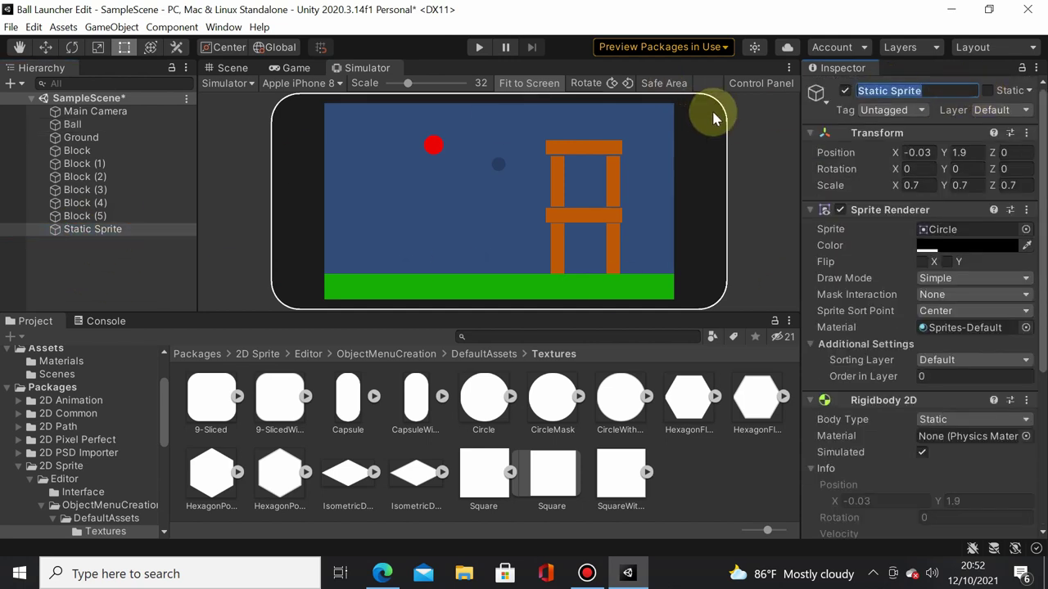
type("Pivot")
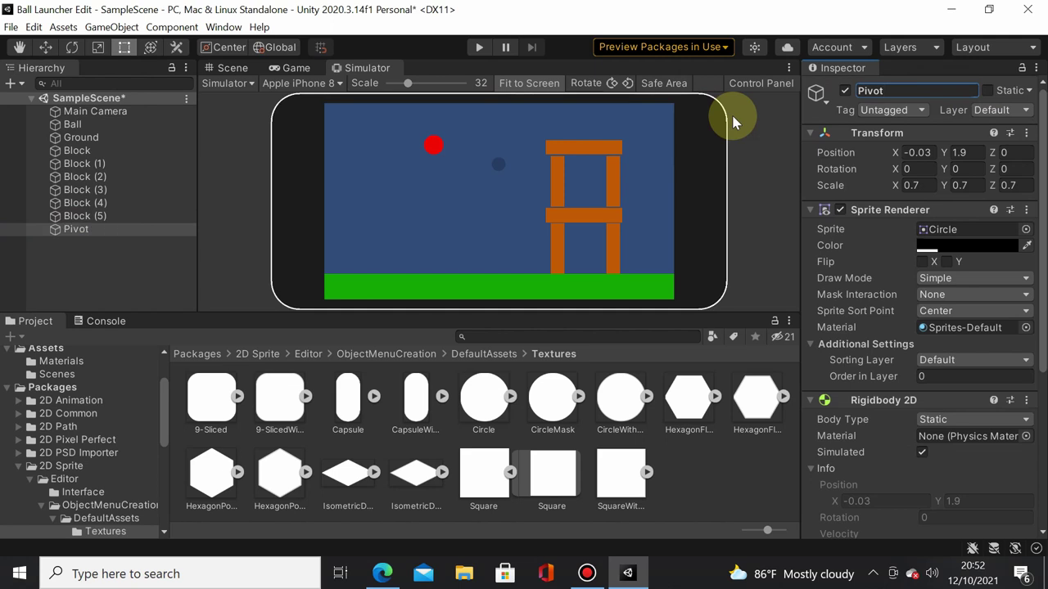
Assign Pivot as the Ball's Spring Joint 2D connected rigidbody, giving distance 3.442441
left_click(72, 124)
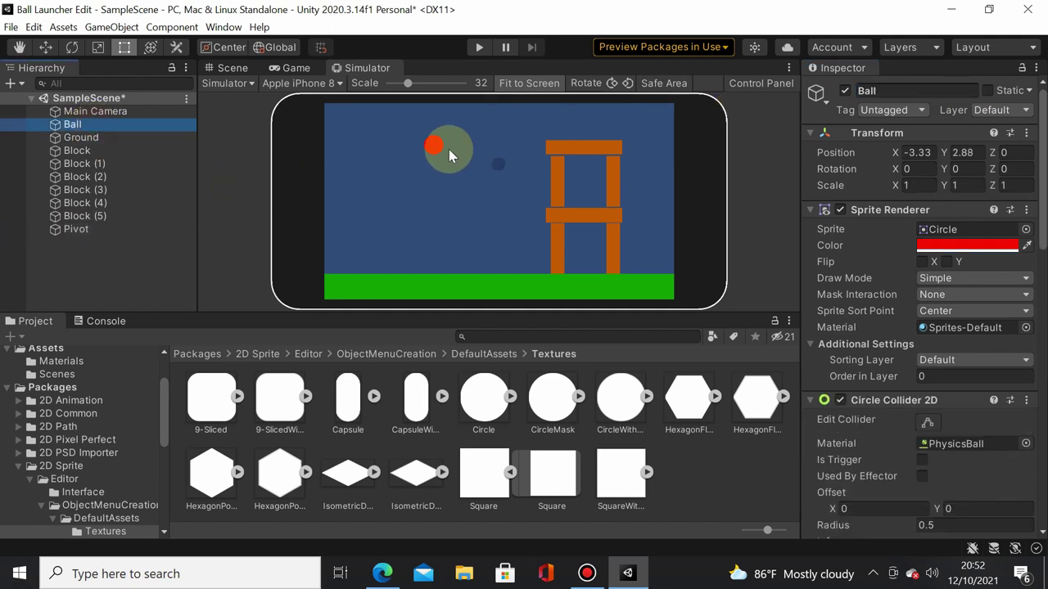
scroll(909, 284, "down", 5)
scroll(930, 329, "down", 5)
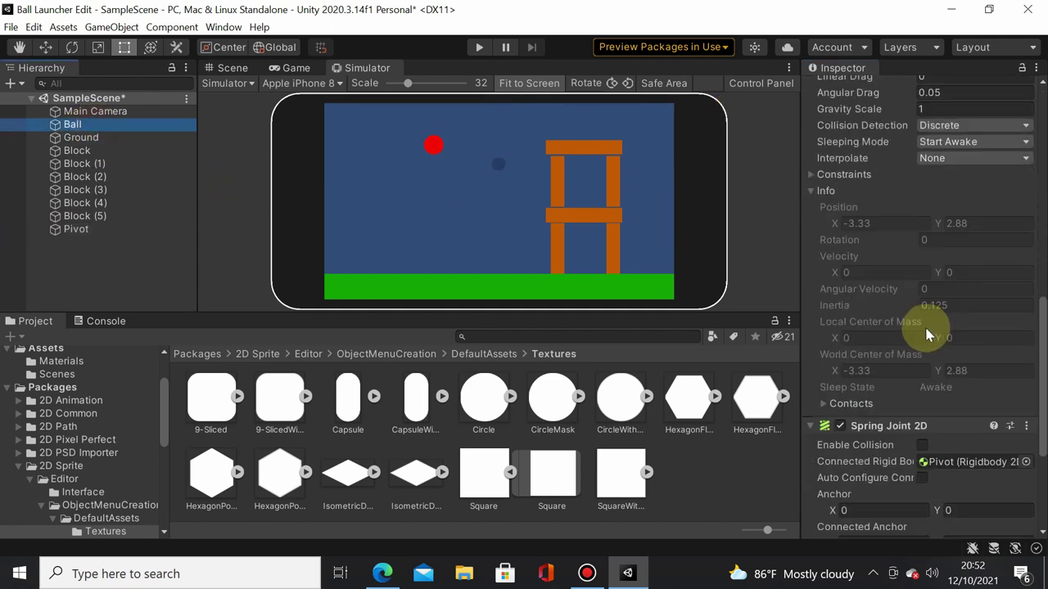
scroll(925, 328, "up", 3)
scroll(877, 393, "down", 5)
scroll(872, 352, "down", 1)
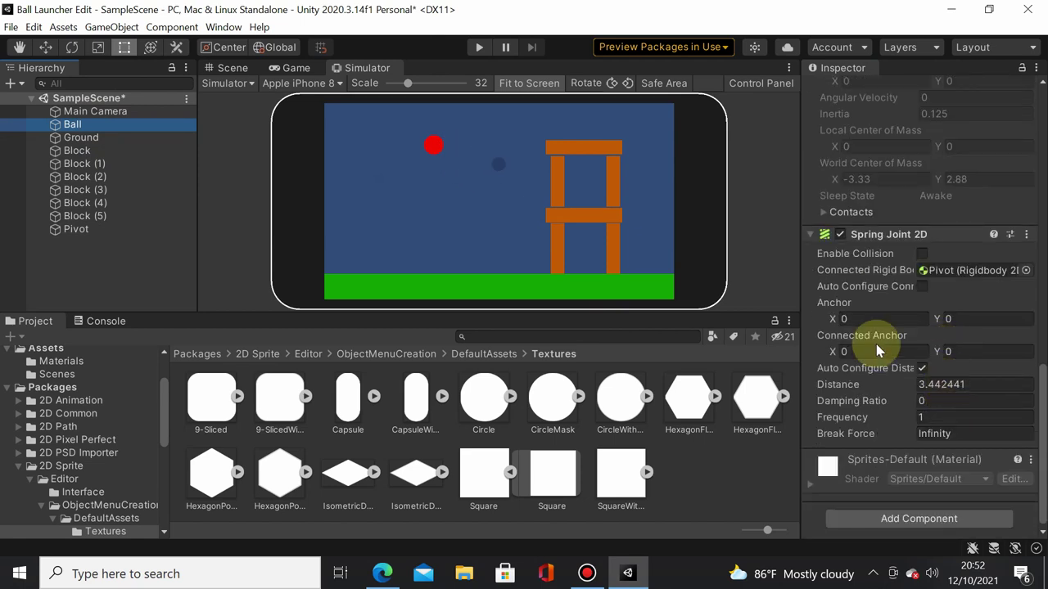
left_click_drag(391, 188, 461, 212)
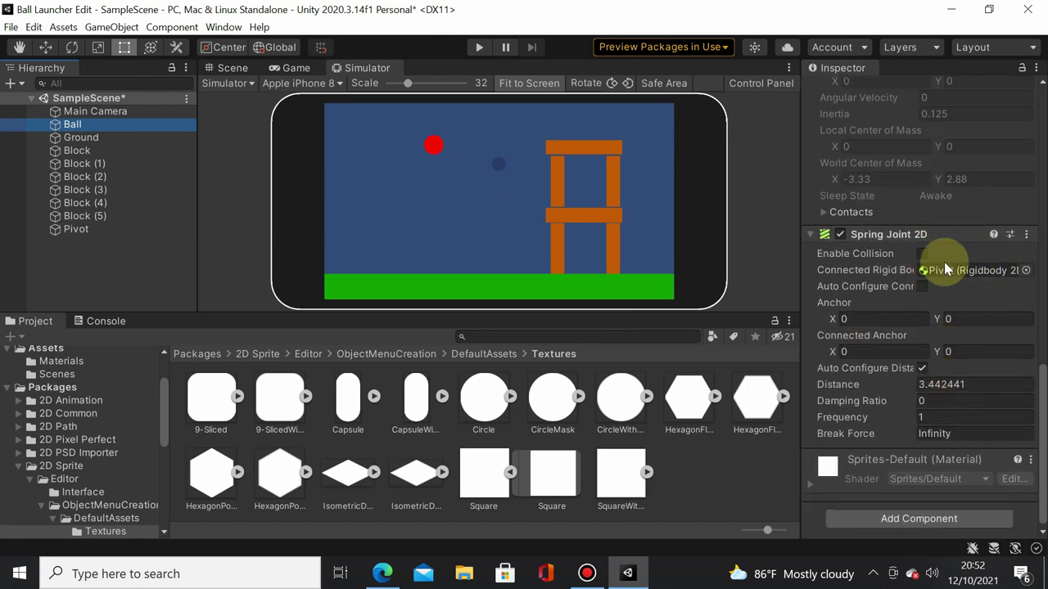
left_click(479, 47)
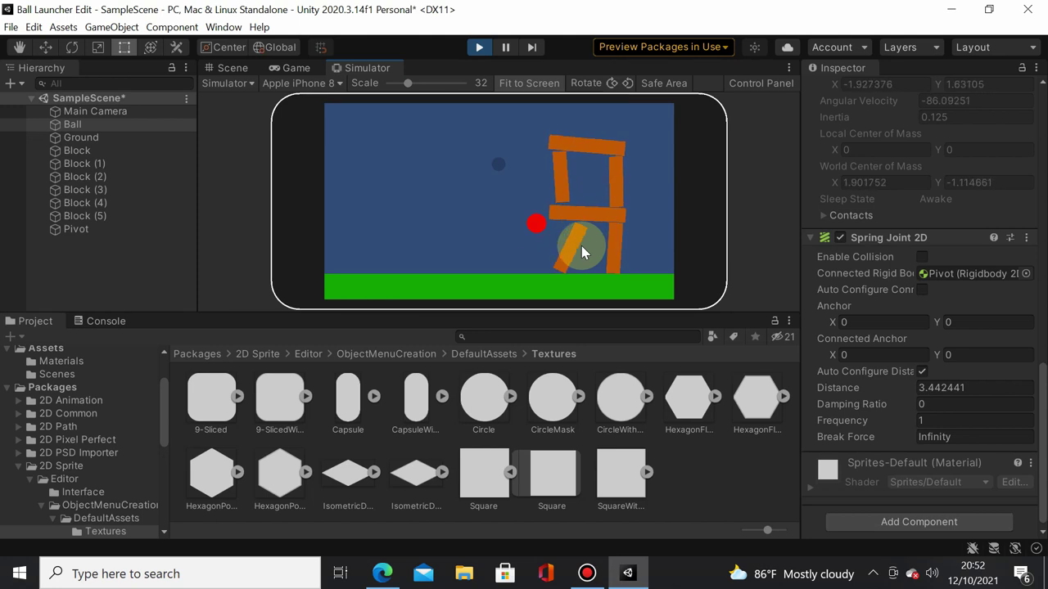
left_click_drag(581, 245, 483, 221)
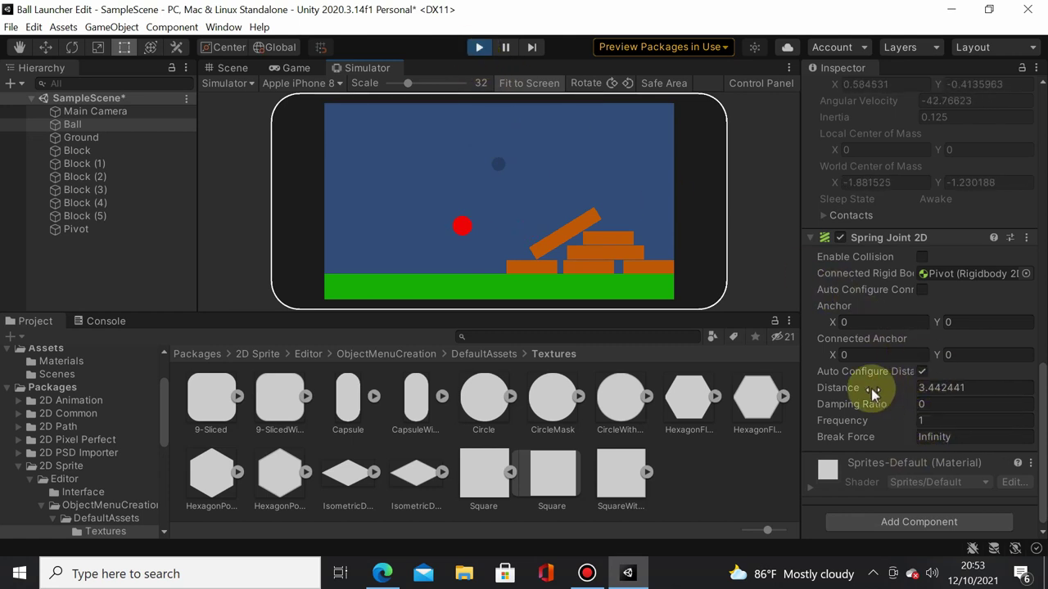
left_click(479, 47)
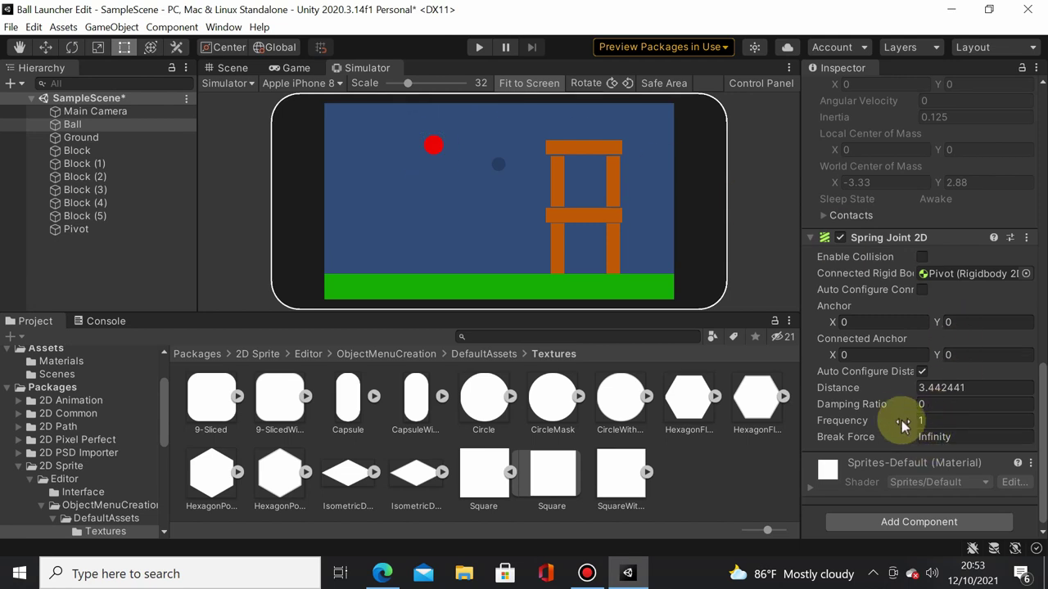
mouse_move(912, 403)
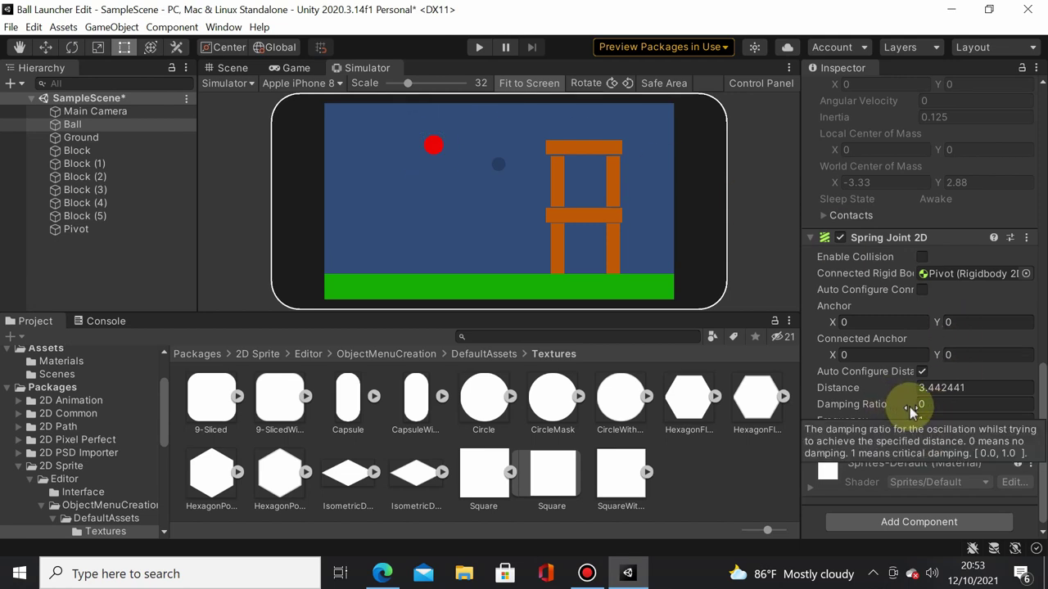